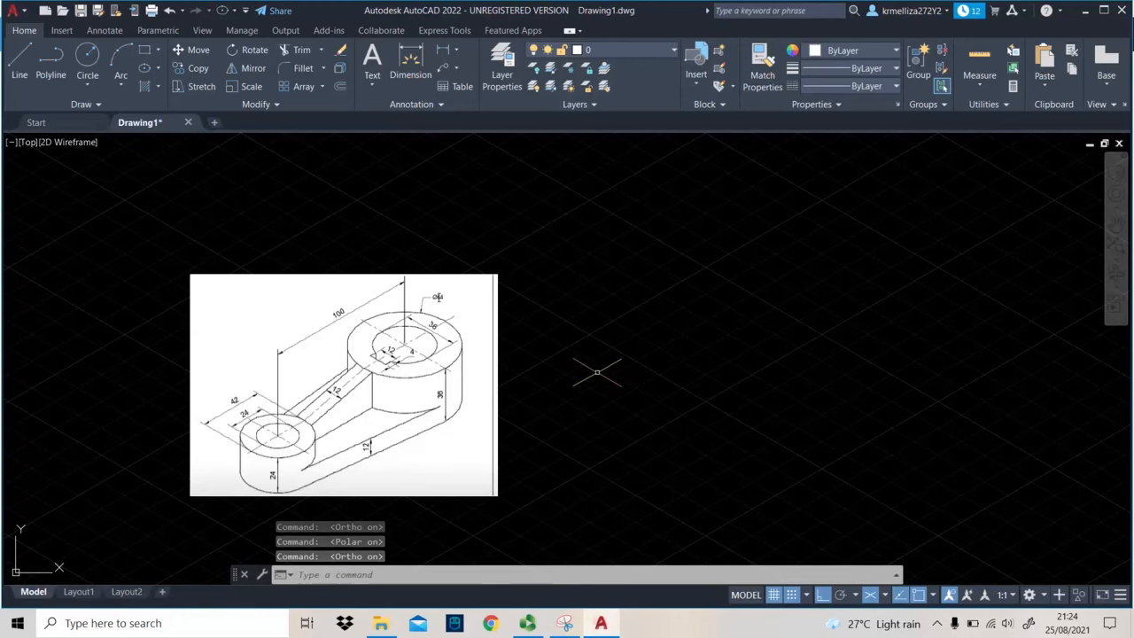
Draw an isocircle with radius 21 in the empty area beside the reference image.
type("ellipse")
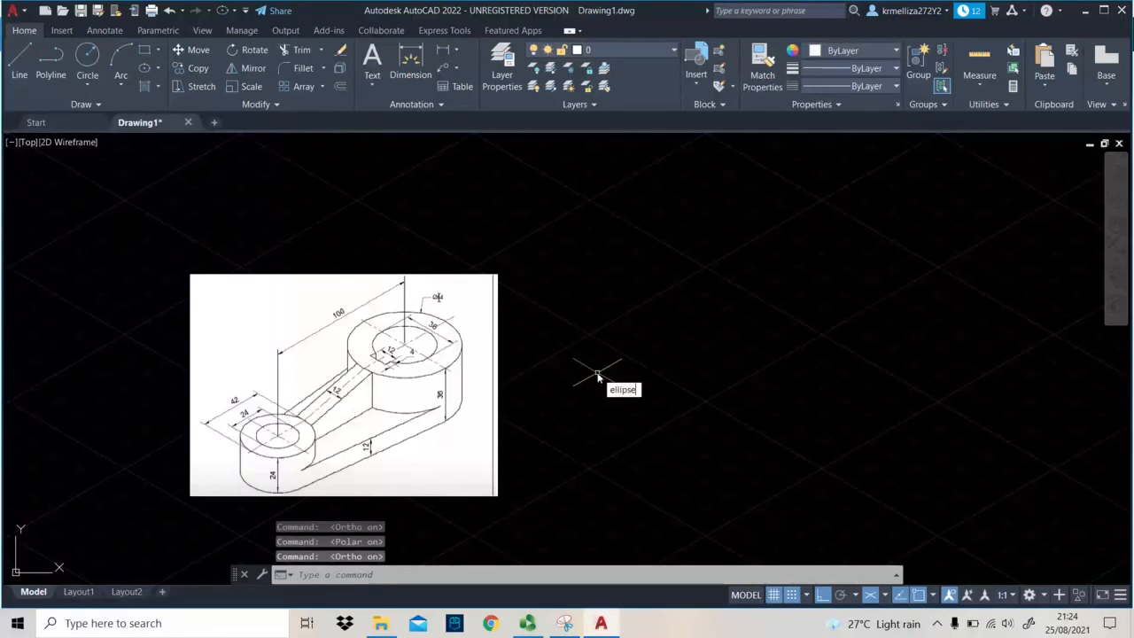
key("Return")
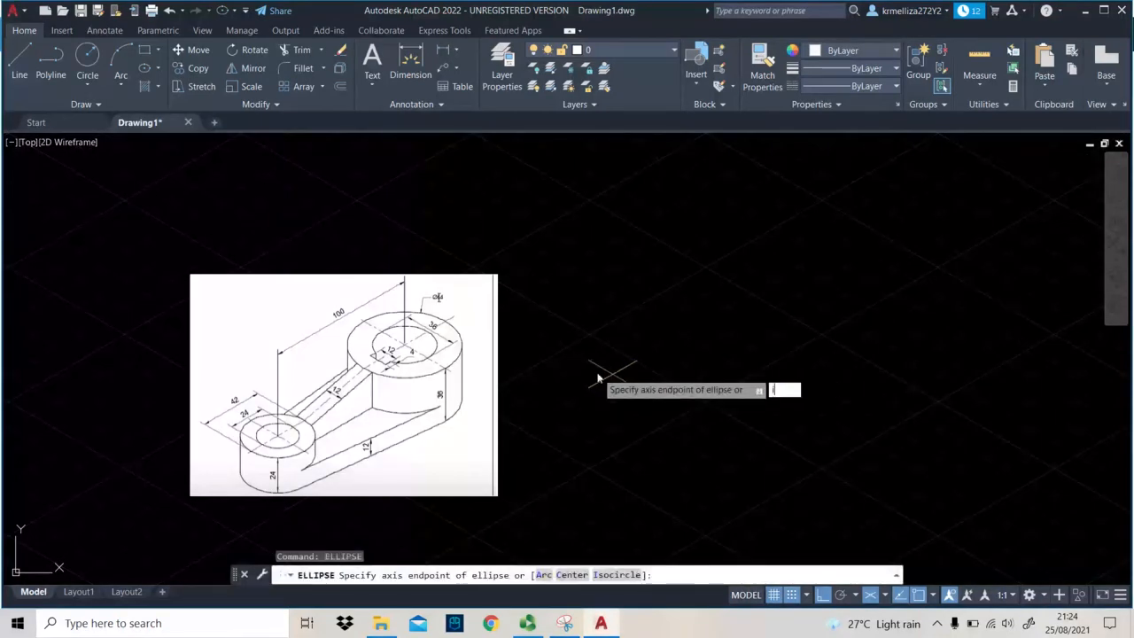
type("i")
key("Return")
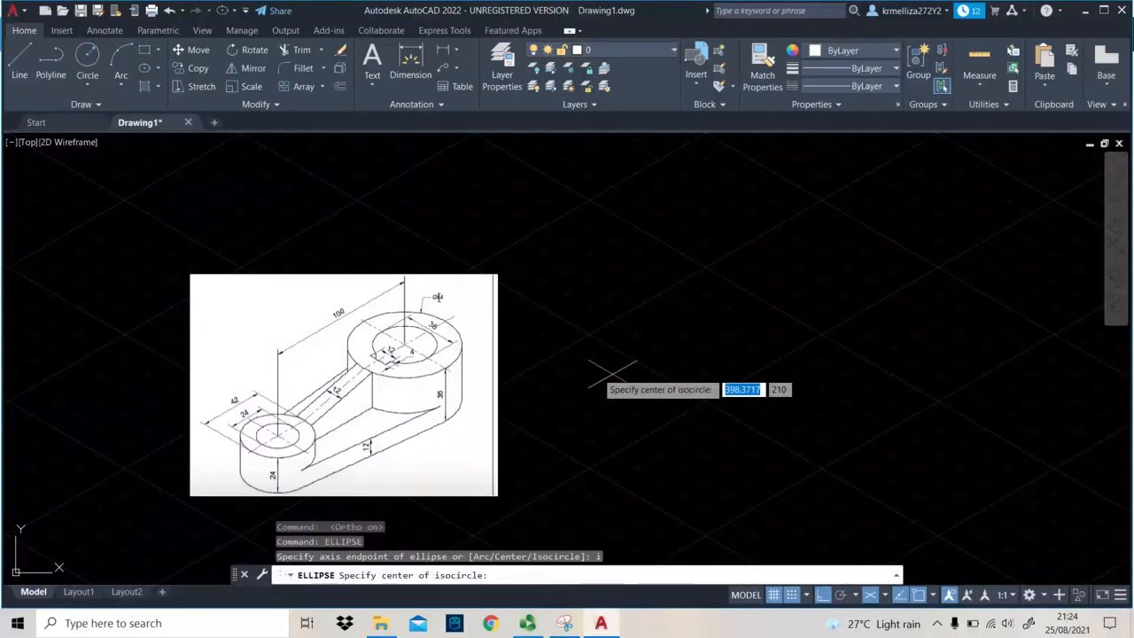
left_click(681, 415)
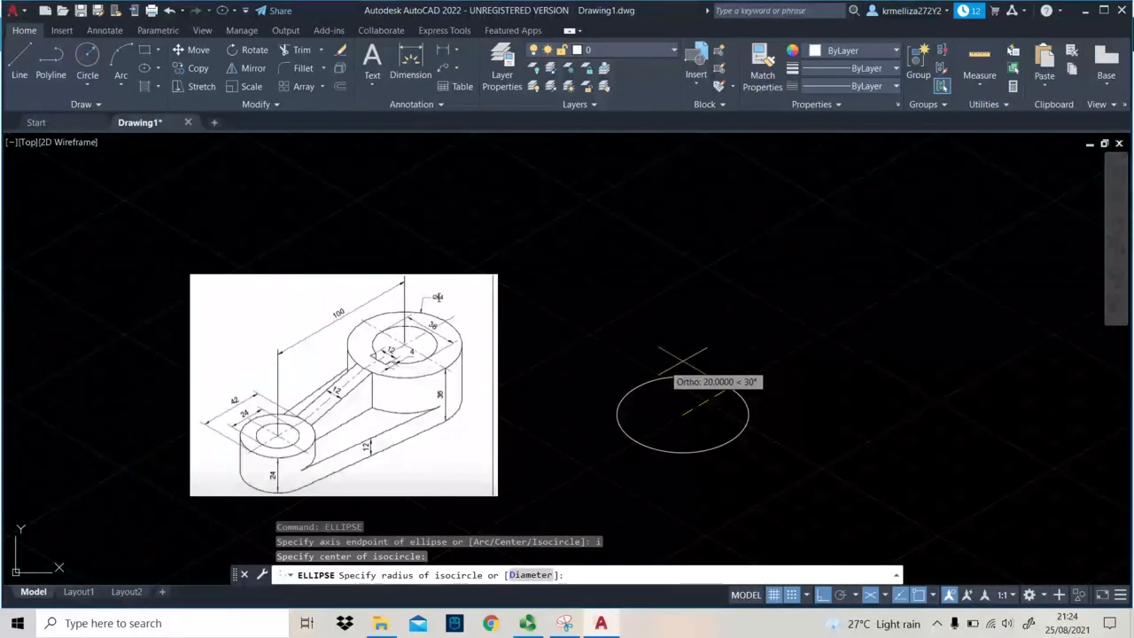
type("2")
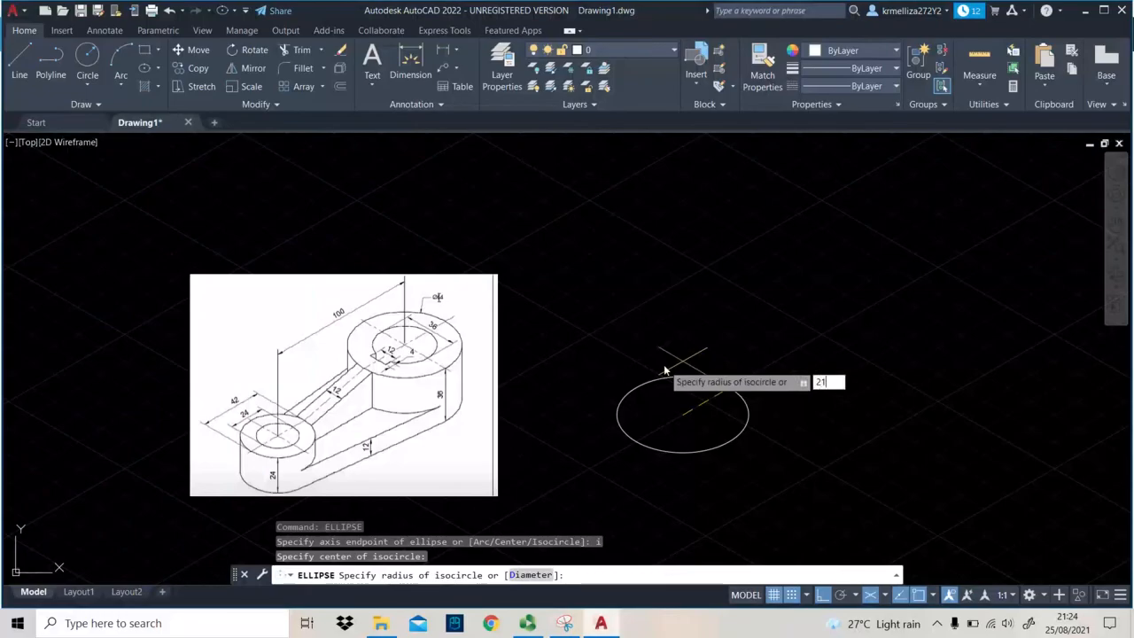
type("1")
key("Return")
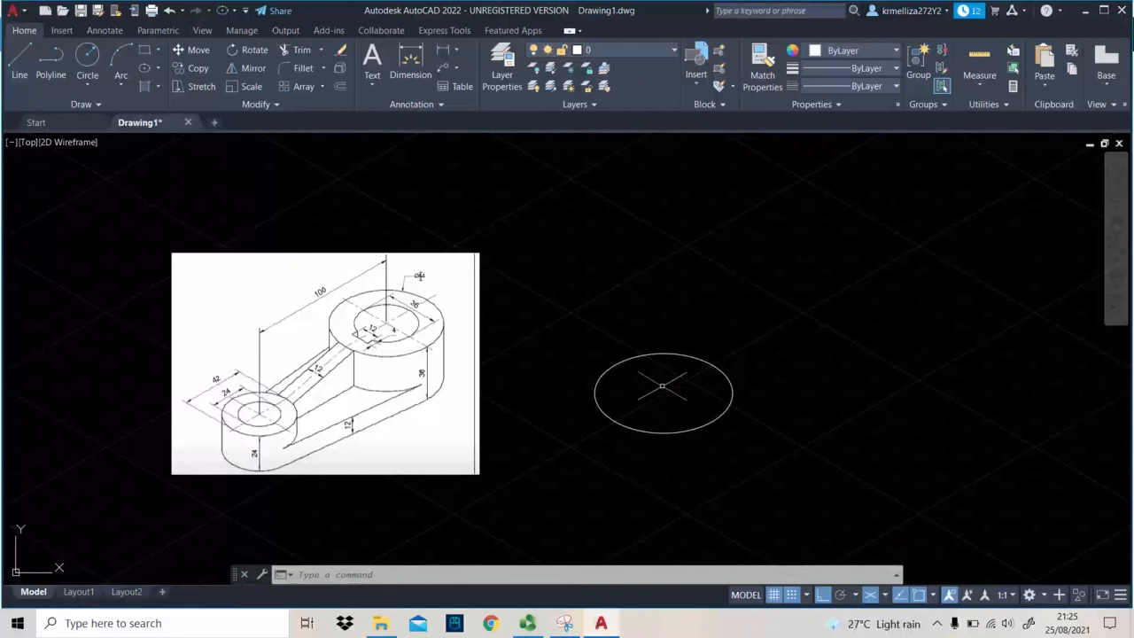
Draw a line 100 units long at 30° up from the centre of the radius-21 isocircle.
type("l")
key("Return")
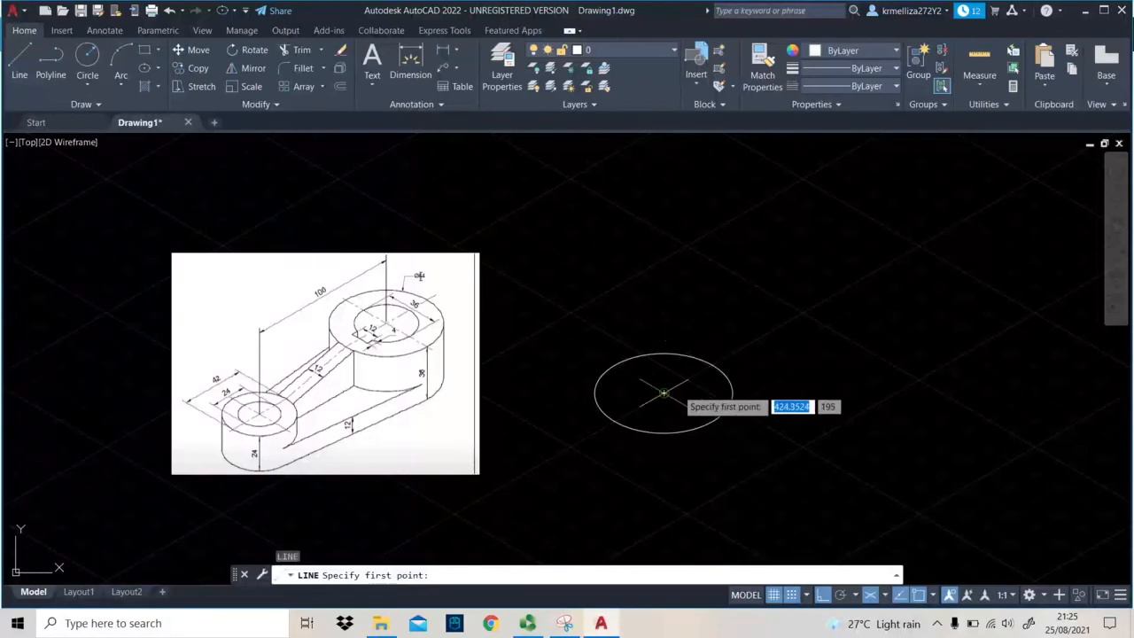
left_click(664, 393)
type("100")
key("Return")
key("ctrl+z")
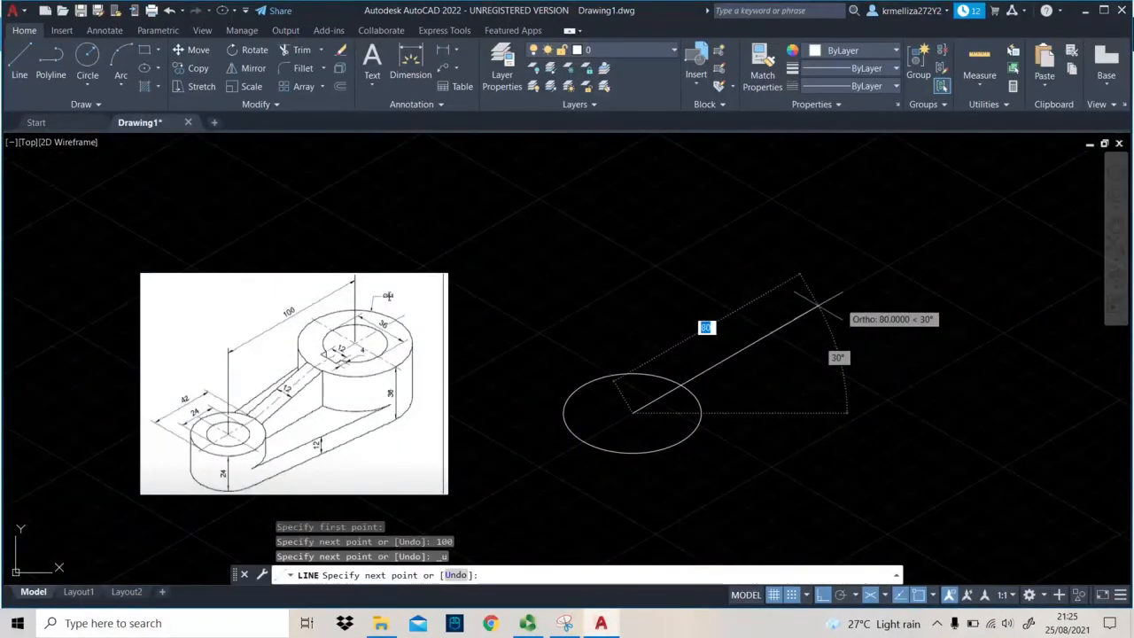
type("100")
key("Return")
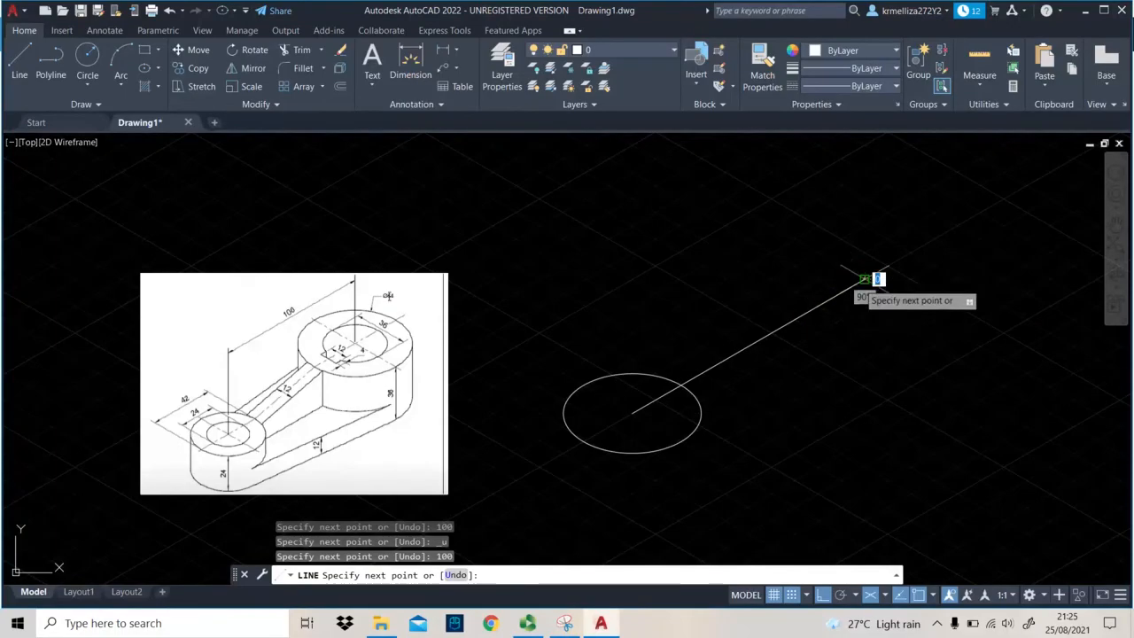
key("Escape")
Draw an isocircle with radius 32 centred on the upper end of the 100-unit line.
middle_click_drag(874, 247, 859, 267)
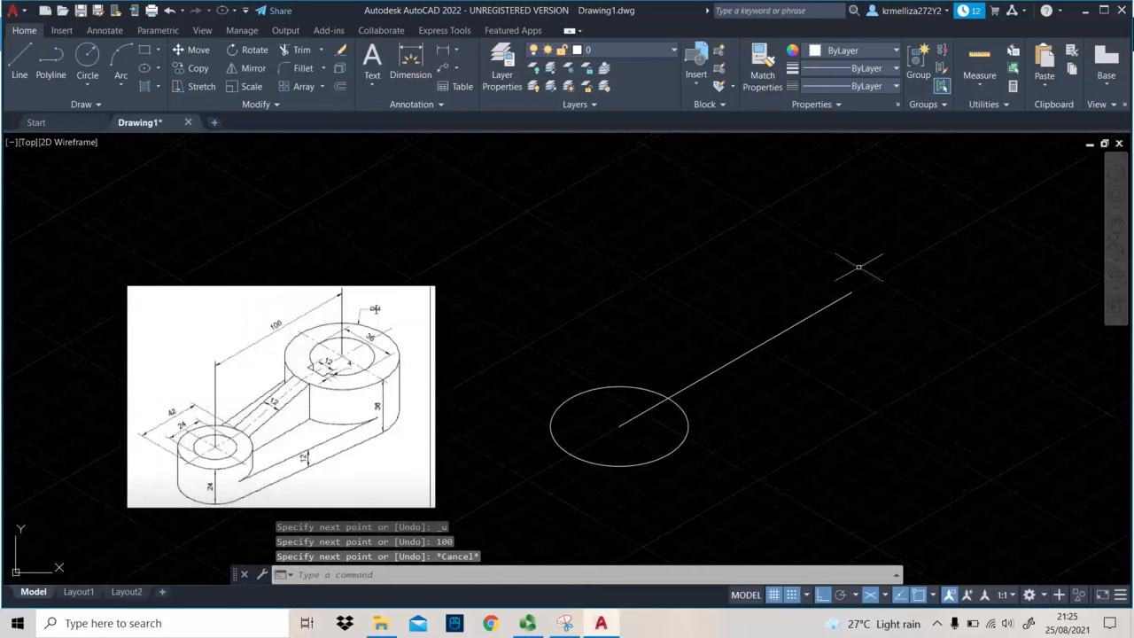
type("ellipse")
key("Return")
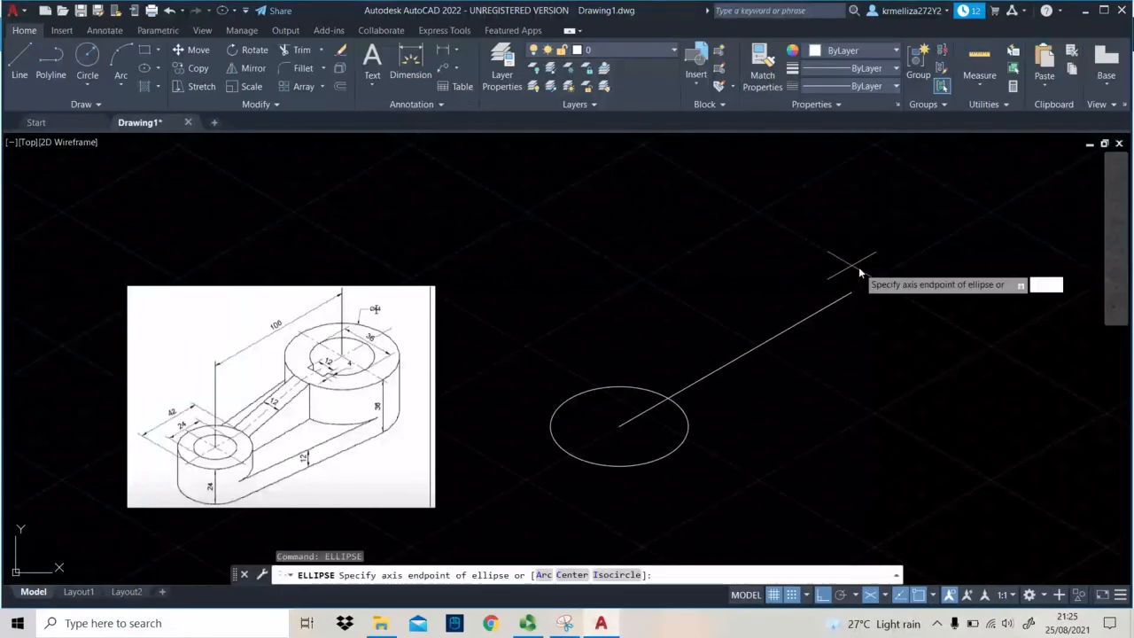
type("i")
key("Return")
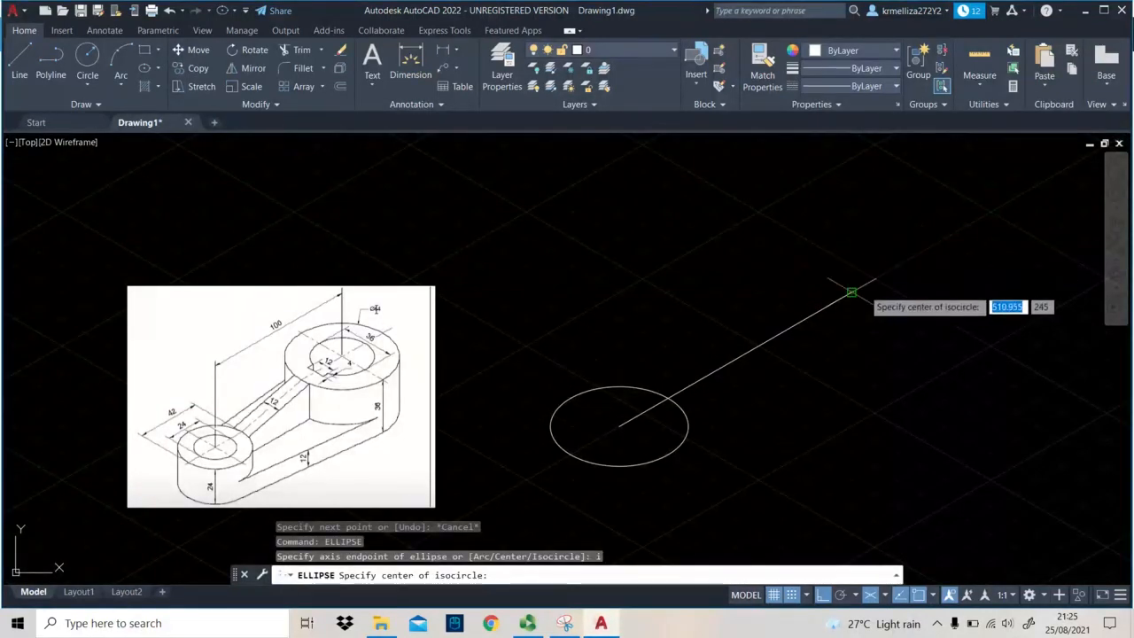
left_click(852, 291)
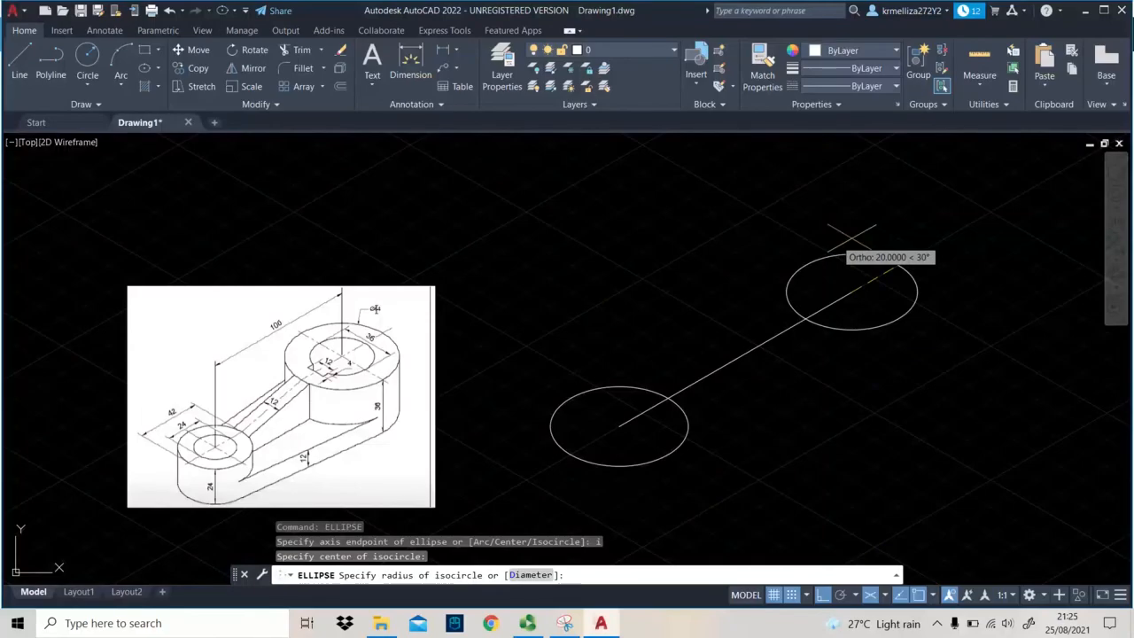
type("32")
key("Return")
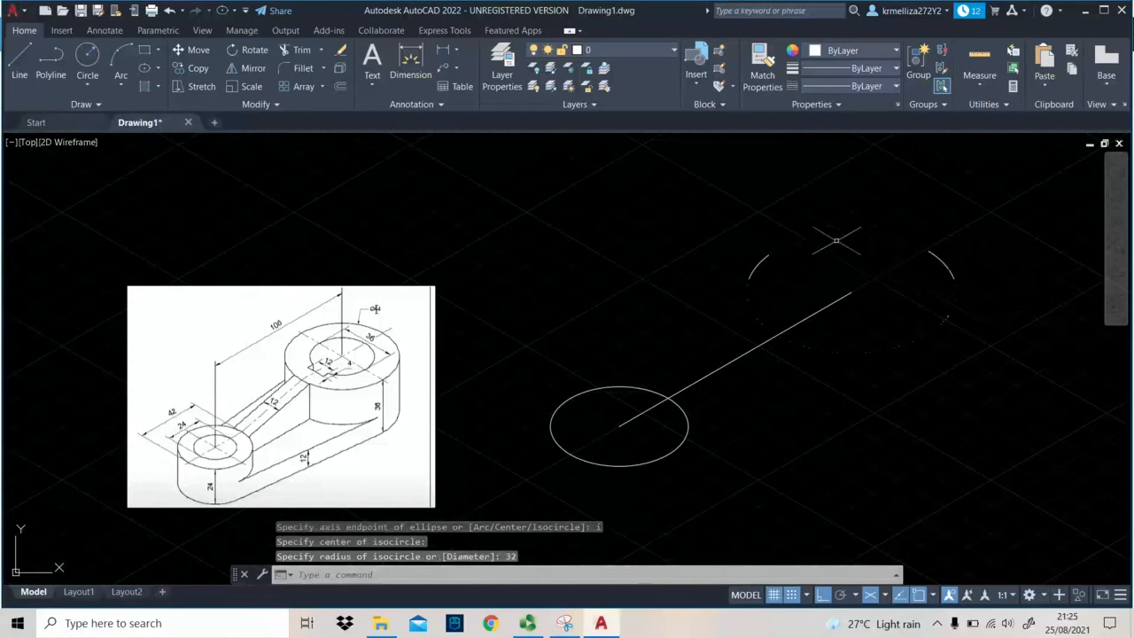
key("Escape")
With ortho off, draw a line joining the lower front edges of the small and large isocircles, roughly tangent to both.
scroll(856, 240, "up", 2)
scroll(857, 240, "down", 2)
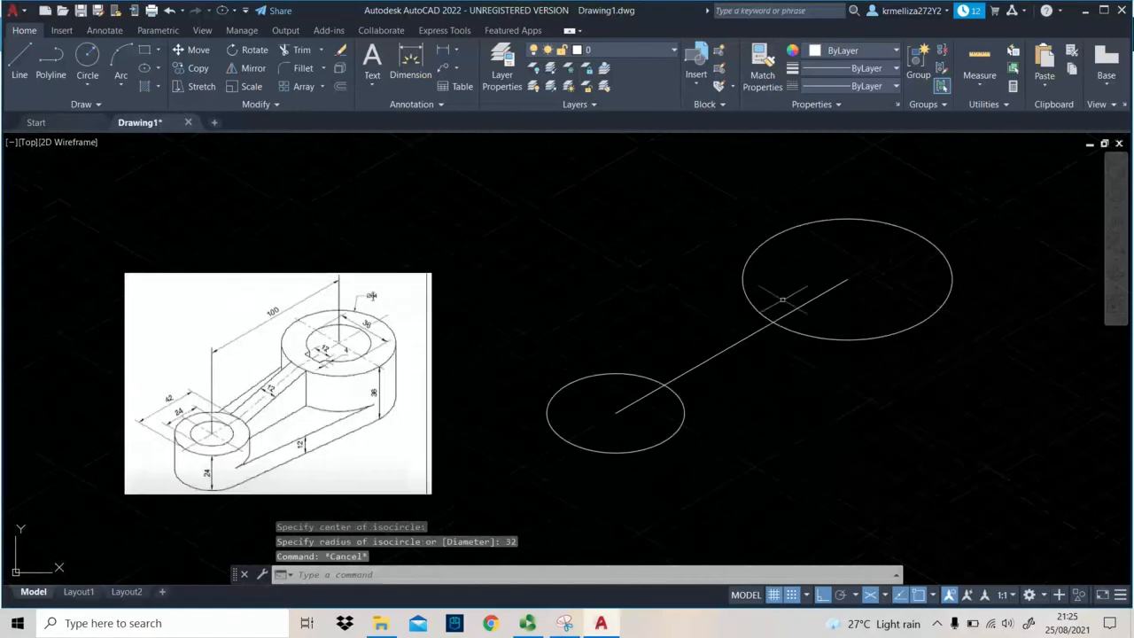
scroll(698, 314, "up", 2)
scroll(688, 324, "down", 2)
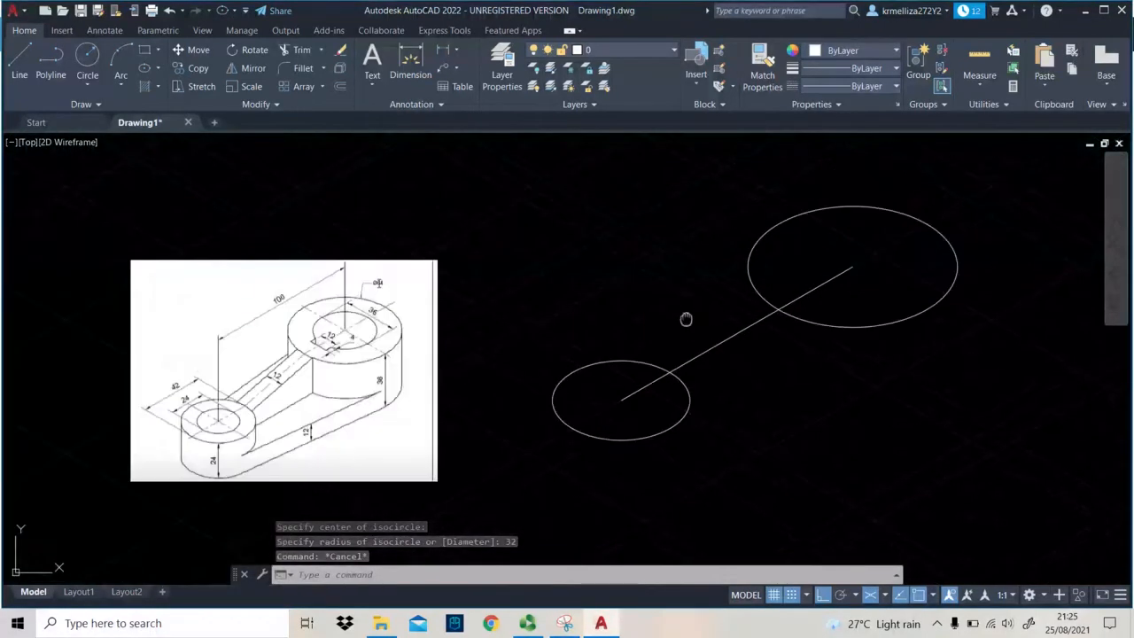
type("l")
key("Return")
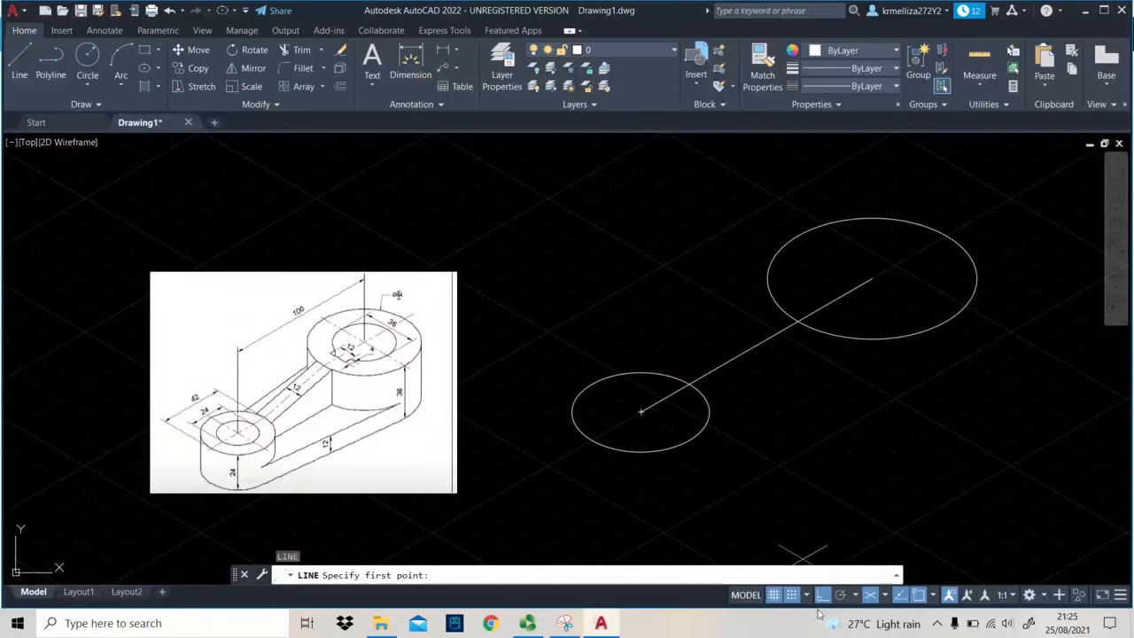
middle_click_drag(913, 323, 718, 359)
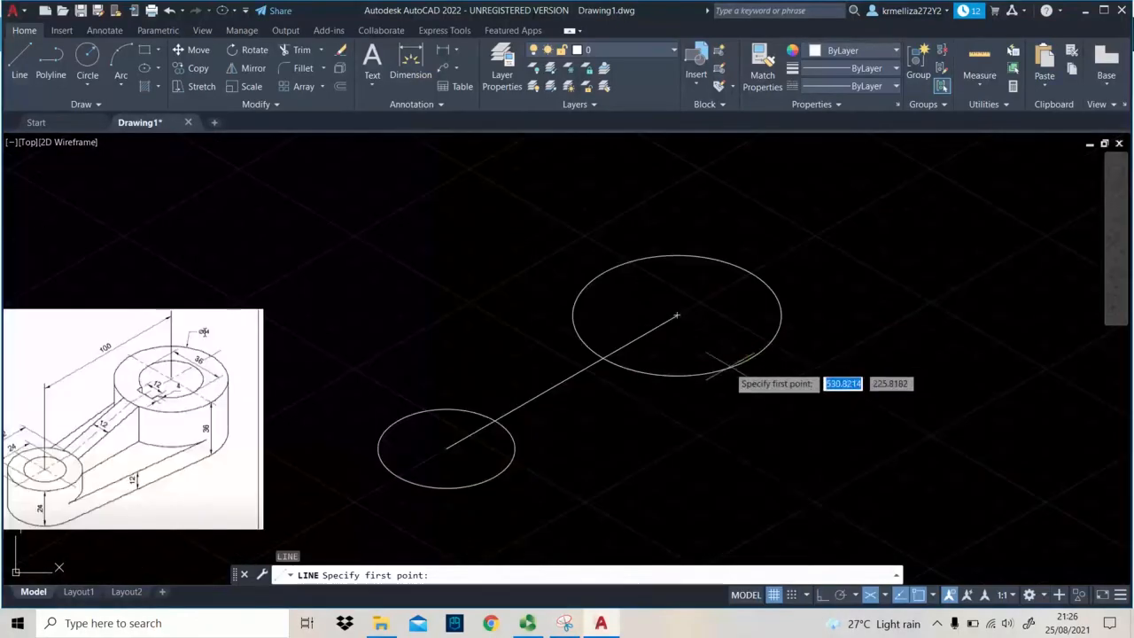
left_click(489, 477)
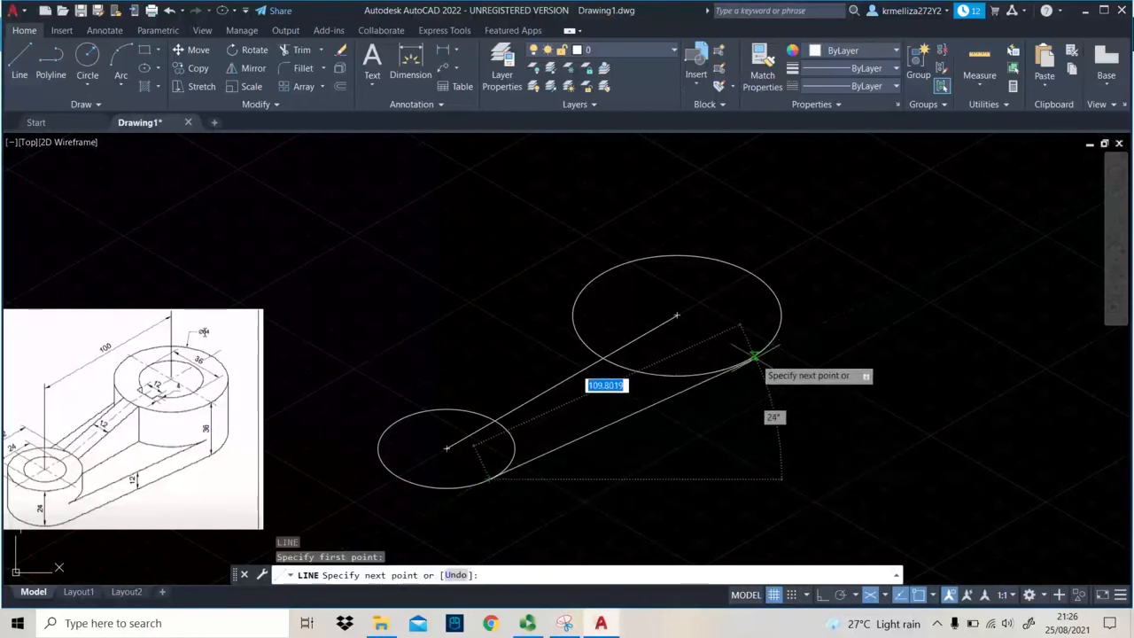
left_click(742, 360)
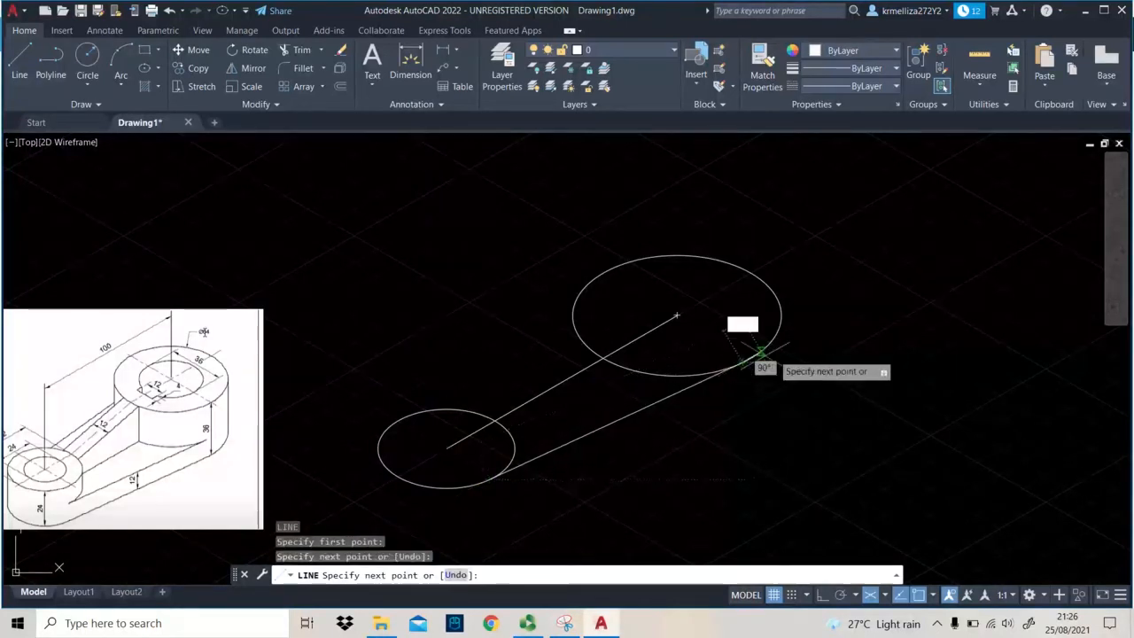
key("Return")
Copy the front edge line 12 units straight up, using ortho on the right isoplane.
mouse_move(435, 438)
middle_mouse_down()
mouse_move(578, 401)
mouse_move(554, 420)
middle_mouse_up()
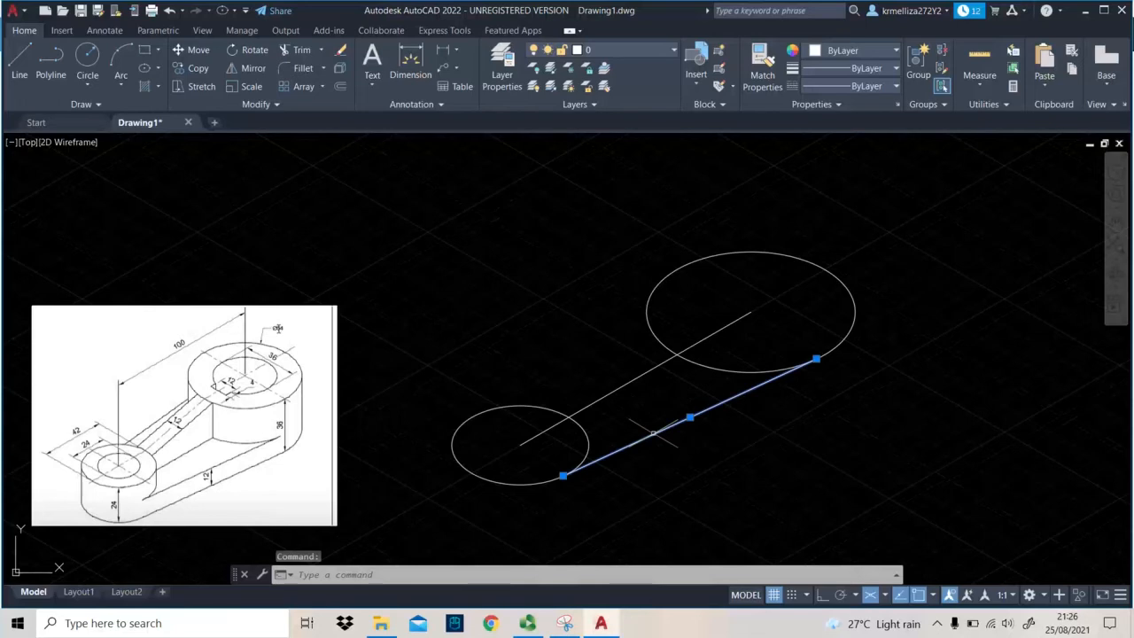
key("Return")
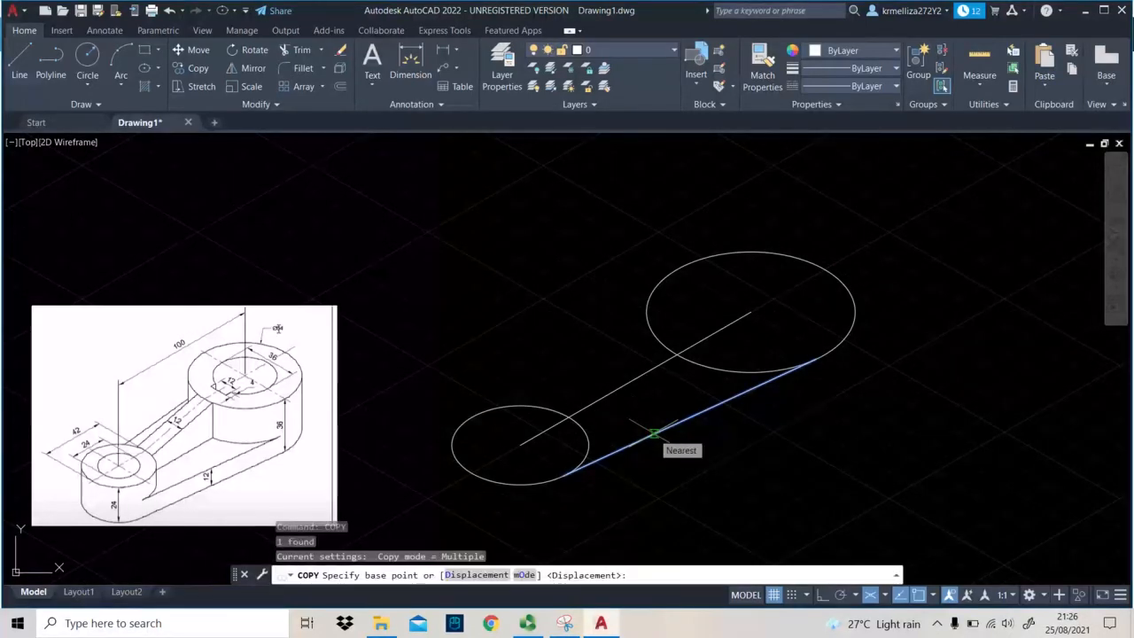
left_click(662, 428)
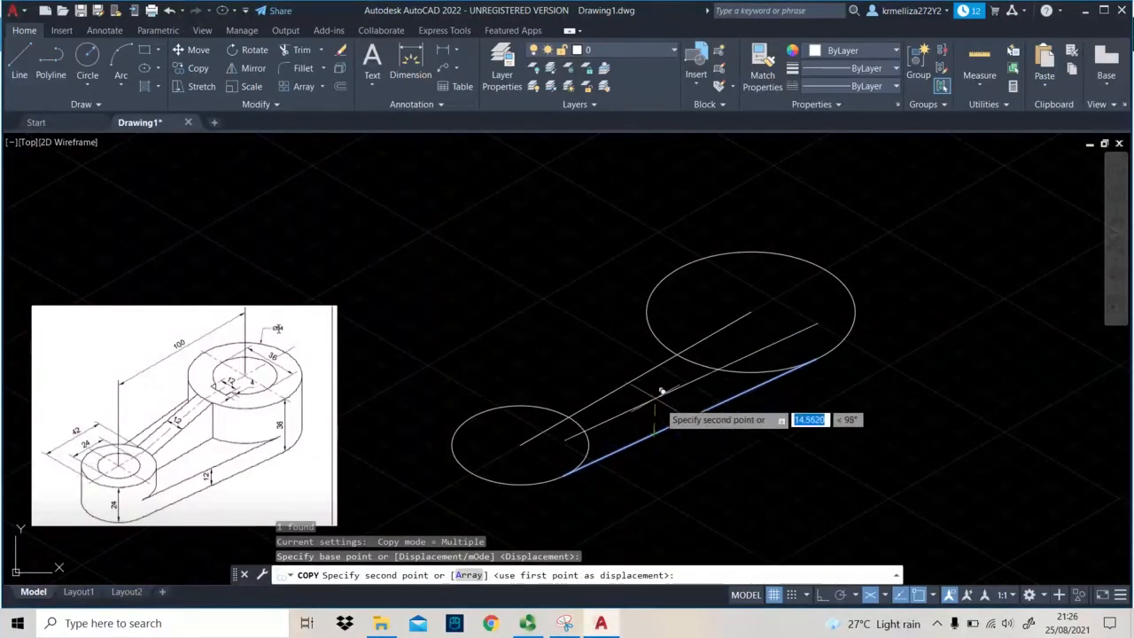
left_click(822, 597)
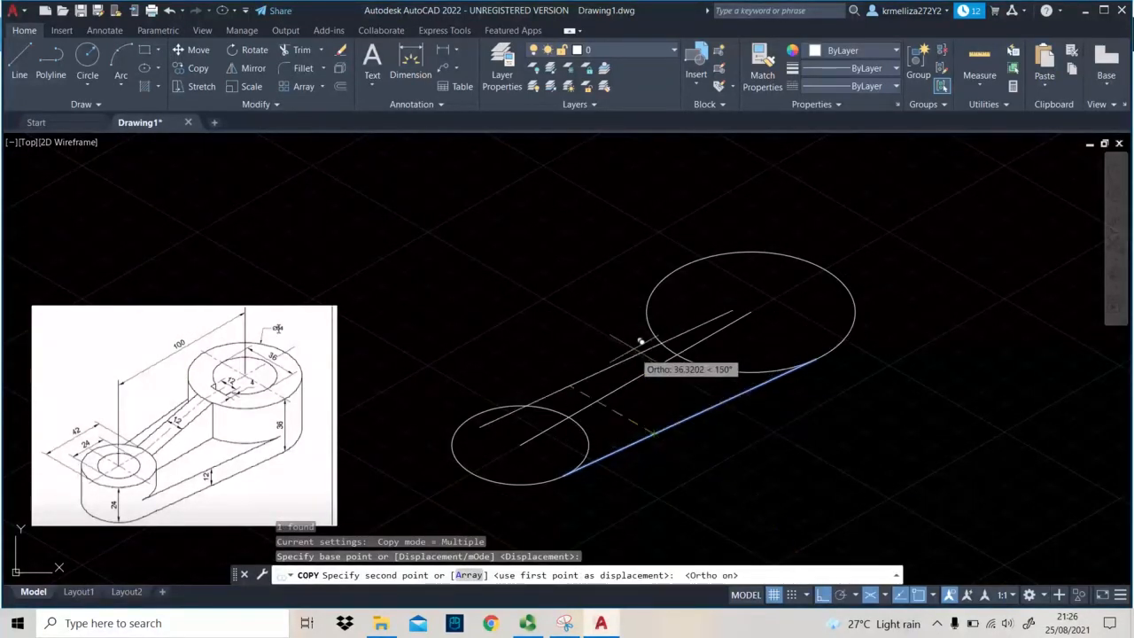
key("F5")
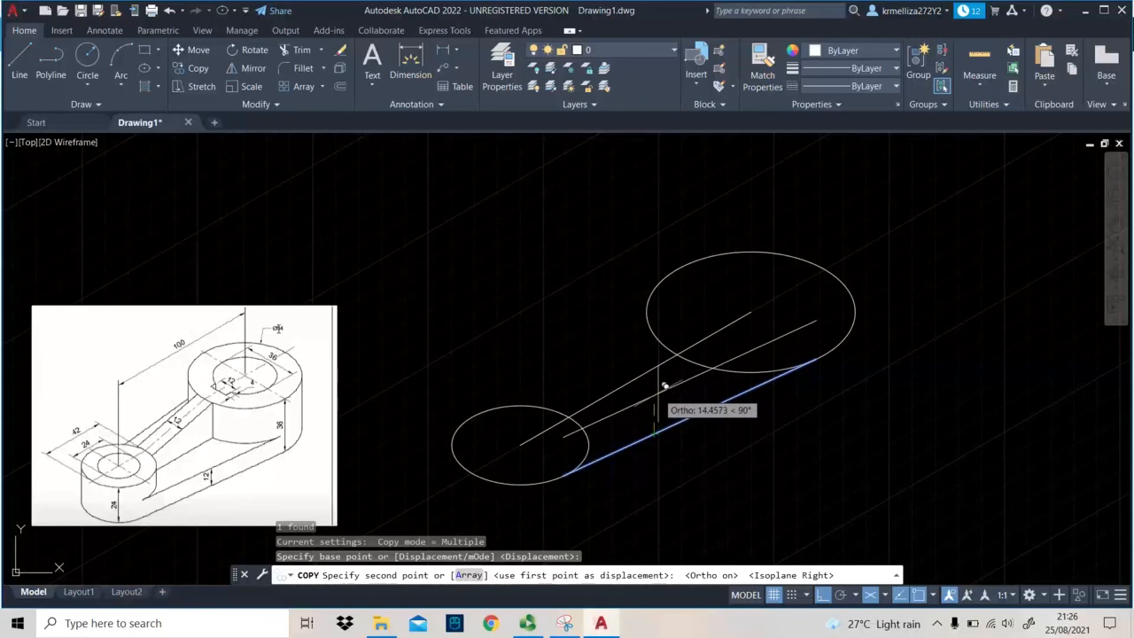
type("12")
key("Return")
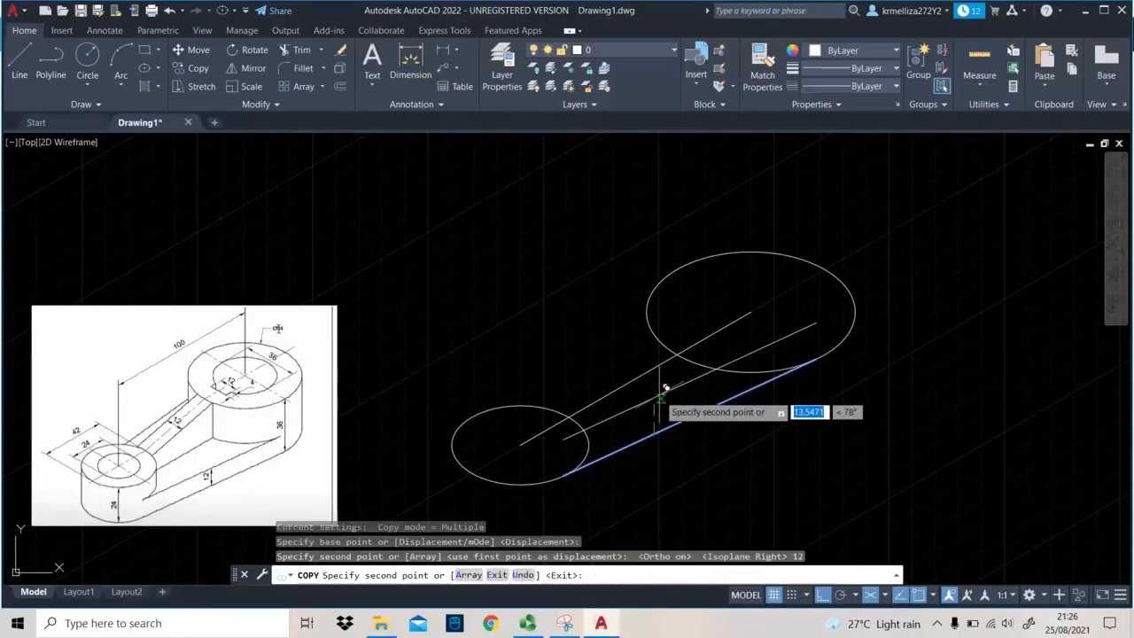
key("Escape")
Copy the small isocircle 12 units straight up from its centre.
scroll(659, 384, "up", 2)
scroll(659, 383, "down", 2)
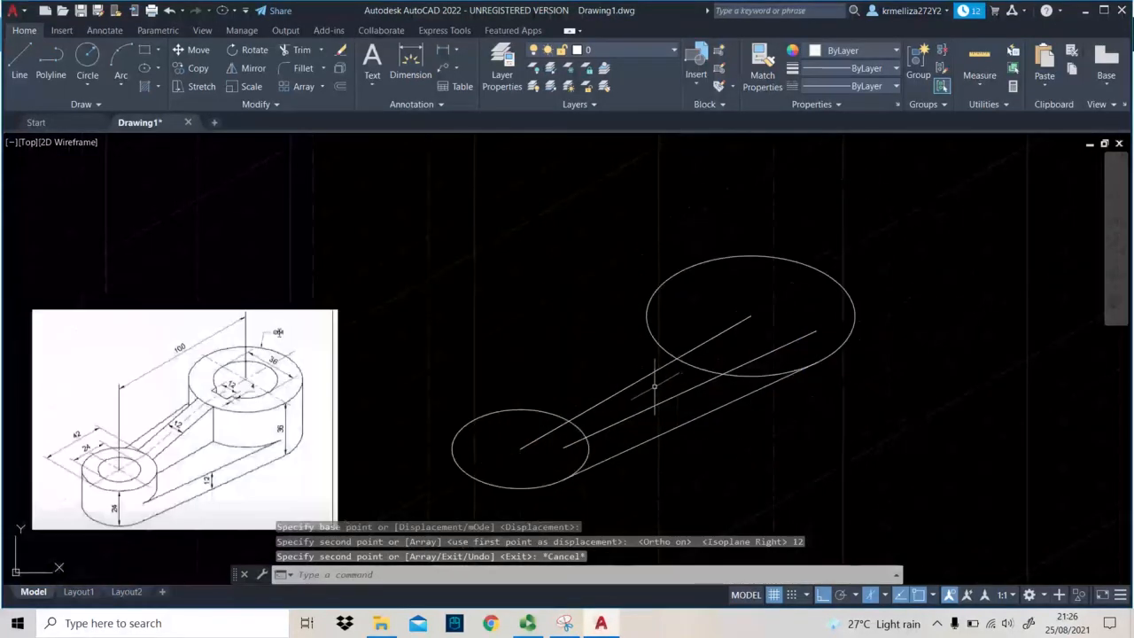
middle_click_drag(652, 385, 685, 337)
middle_click_drag(573, 371, 587, 360)
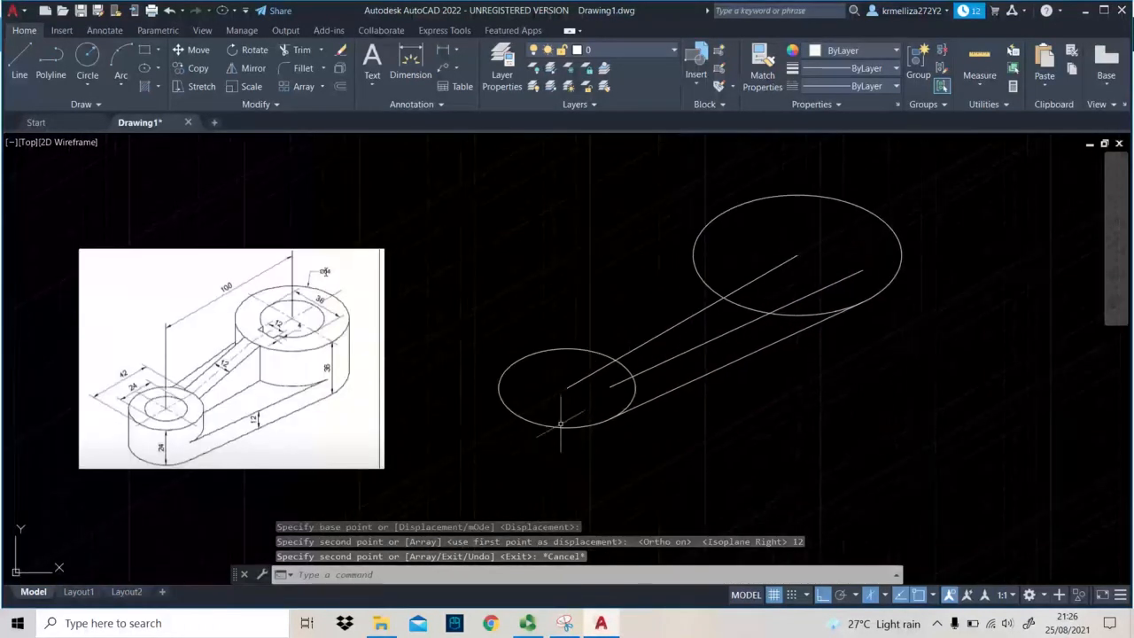
left_click(558, 429)
type("cop")
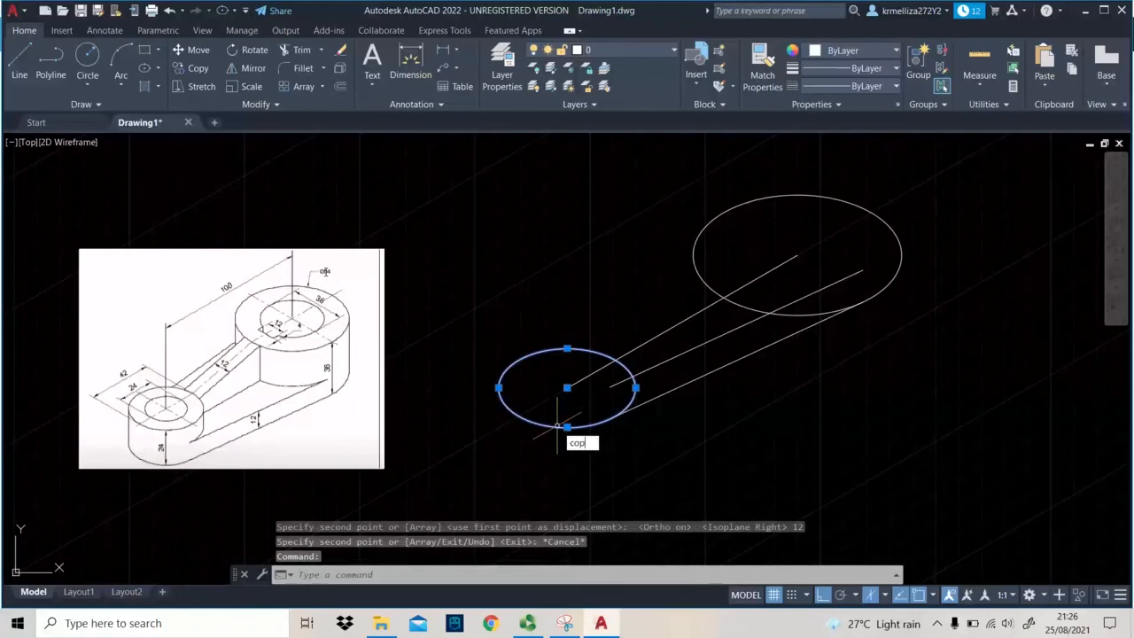
type("y")
key("Return")
left_click(567, 388)
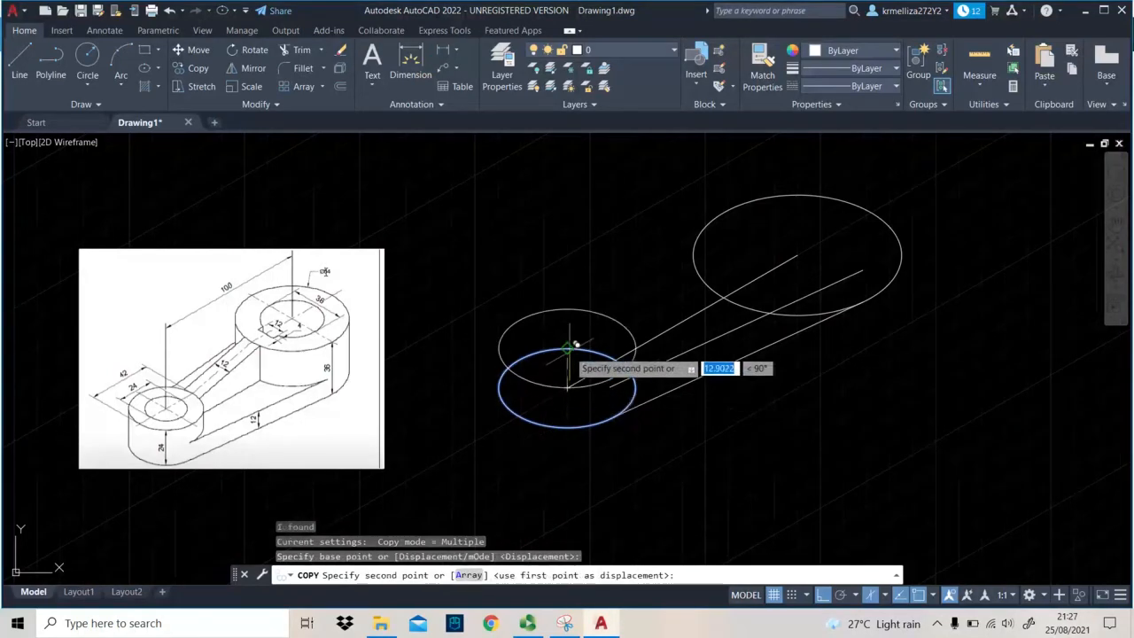
key("Return")
key("Escape")
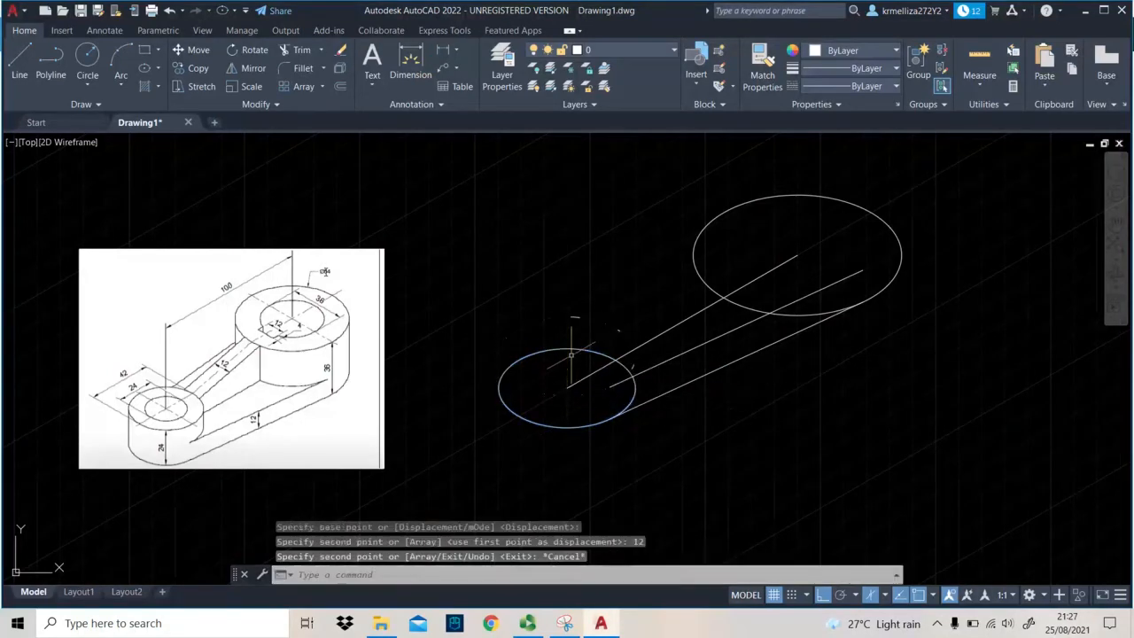
Copy the large isocircle 12 units straight up from its centre.
scroll(642, 331, "up", 4)
scroll(700, 329, "down", 2)
middle_click_drag(742, 324, 631, 371)
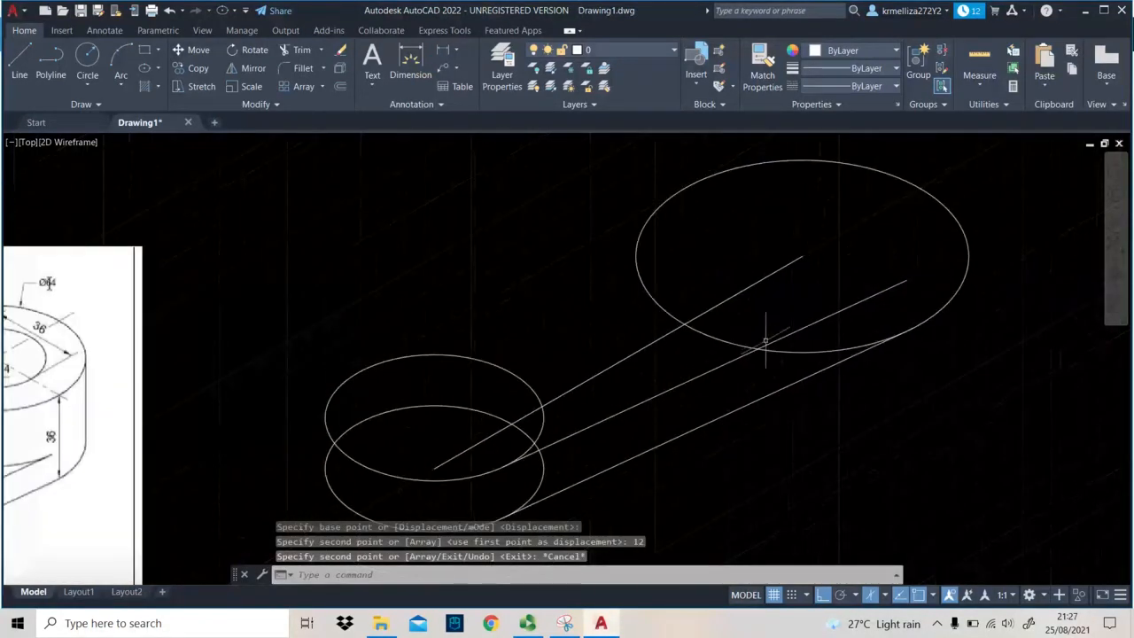
left_click(774, 348)
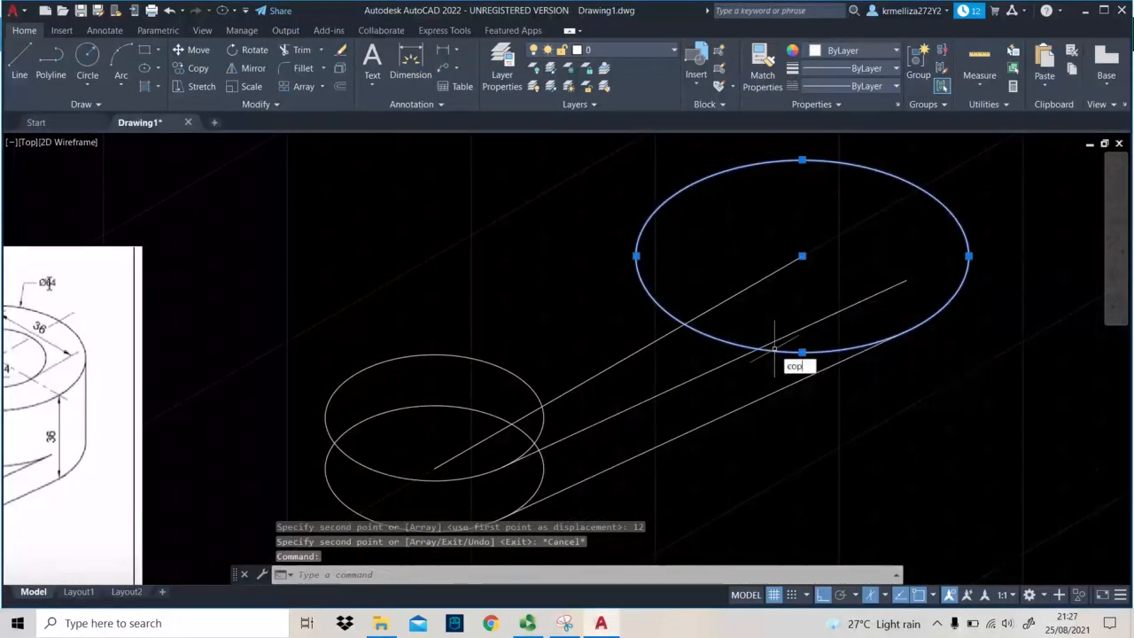
type("co")
key("Return")
left_click(802, 256)
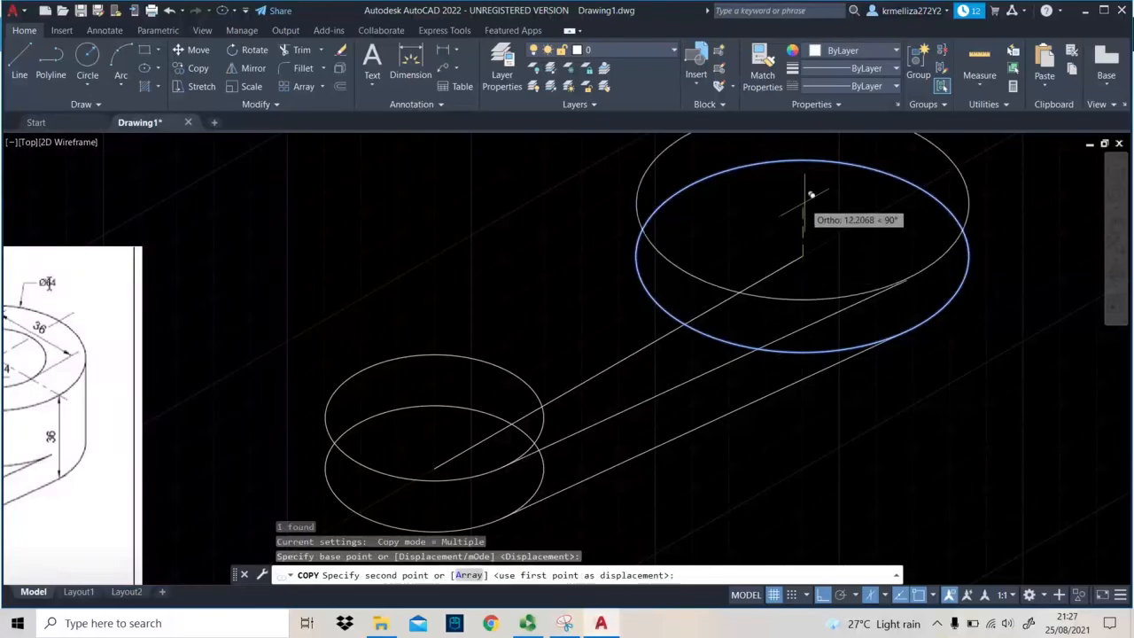
type("12")
key("Return")
key("Escape")
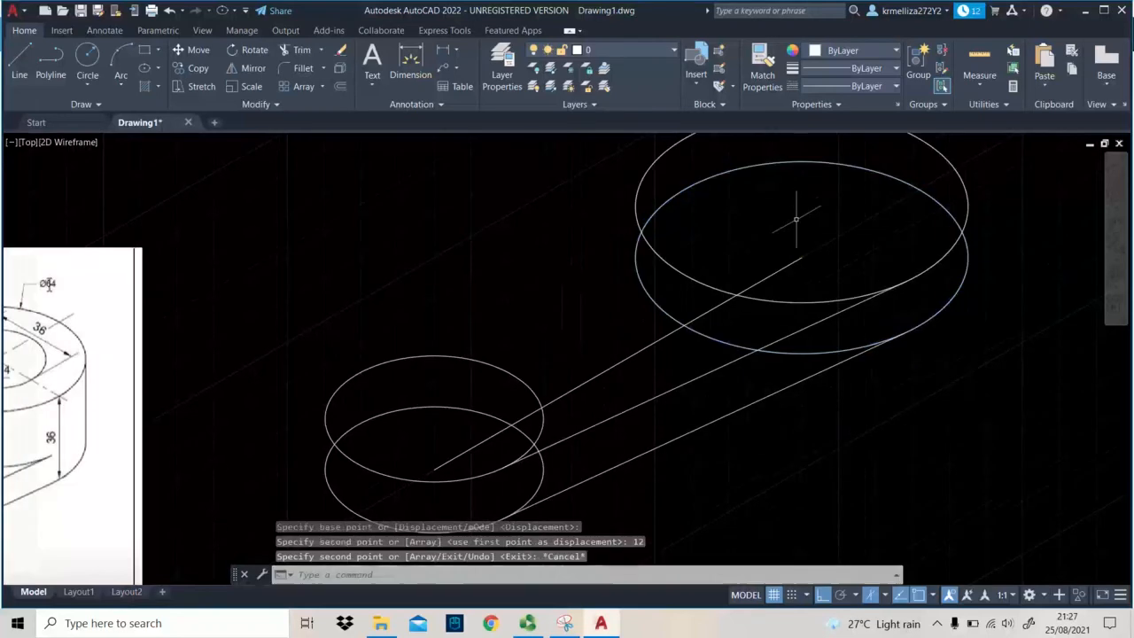
Copy the small base isocircle 24 units straight up from its centre.
scroll(787, 257, "down", 2)
middle_click_drag(524, 361, 541, 336)
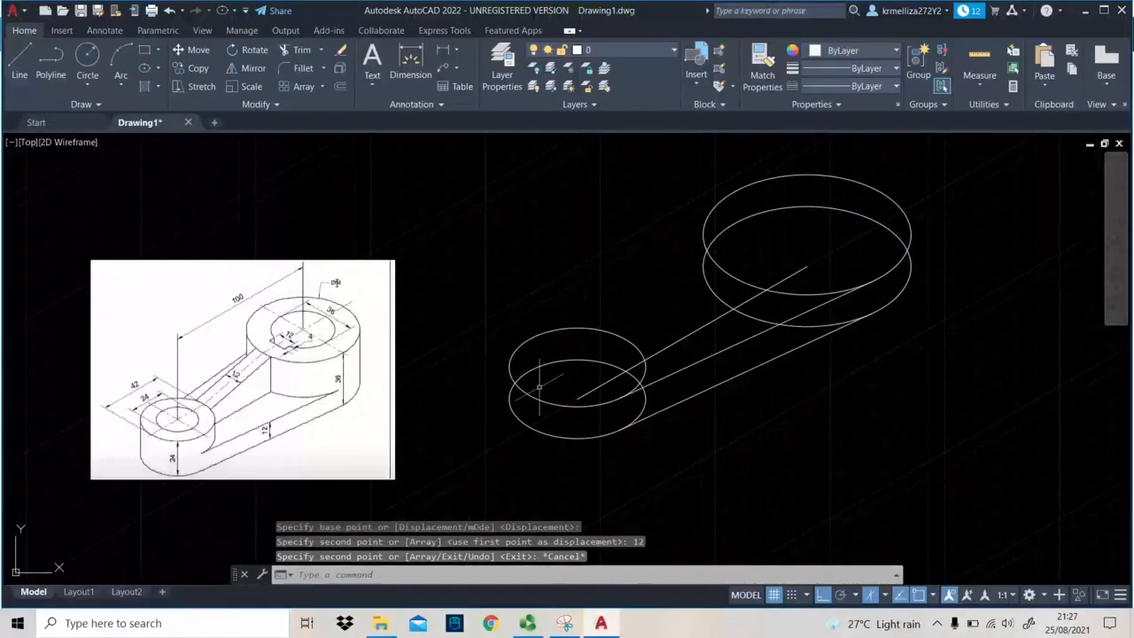
scroll(534, 360, "up", 2)
scroll(534, 360, "down", 2)
key("Escape")
key("Escape")
left_click(545, 432)
key("Escape")
key("Escape")
left_click(546, 432)
key("Return")
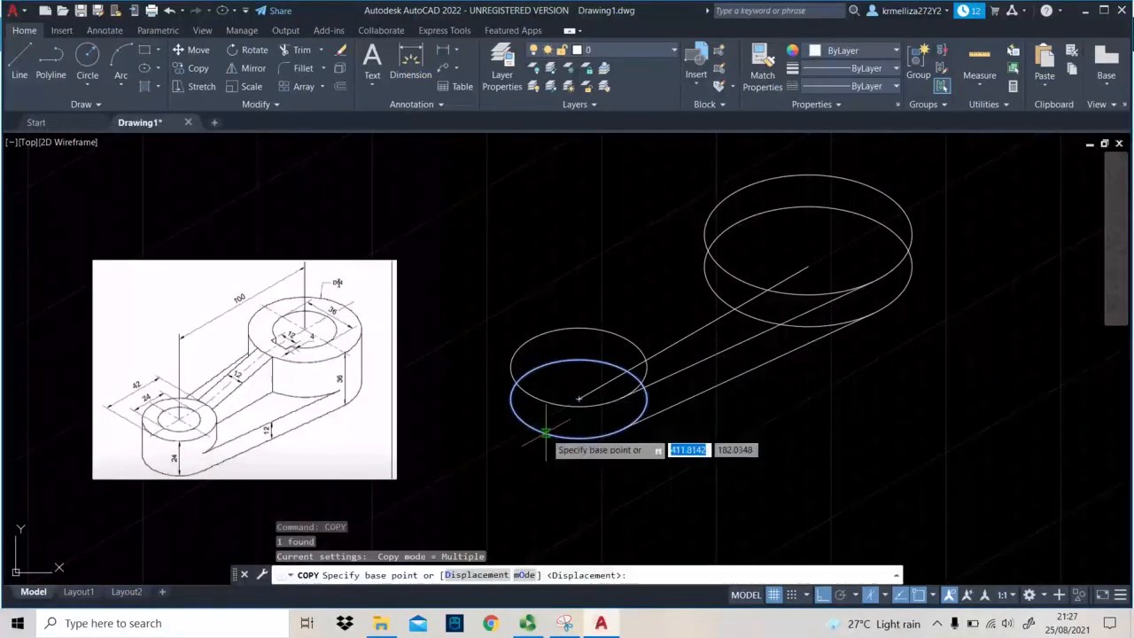
left_click(578, 399)
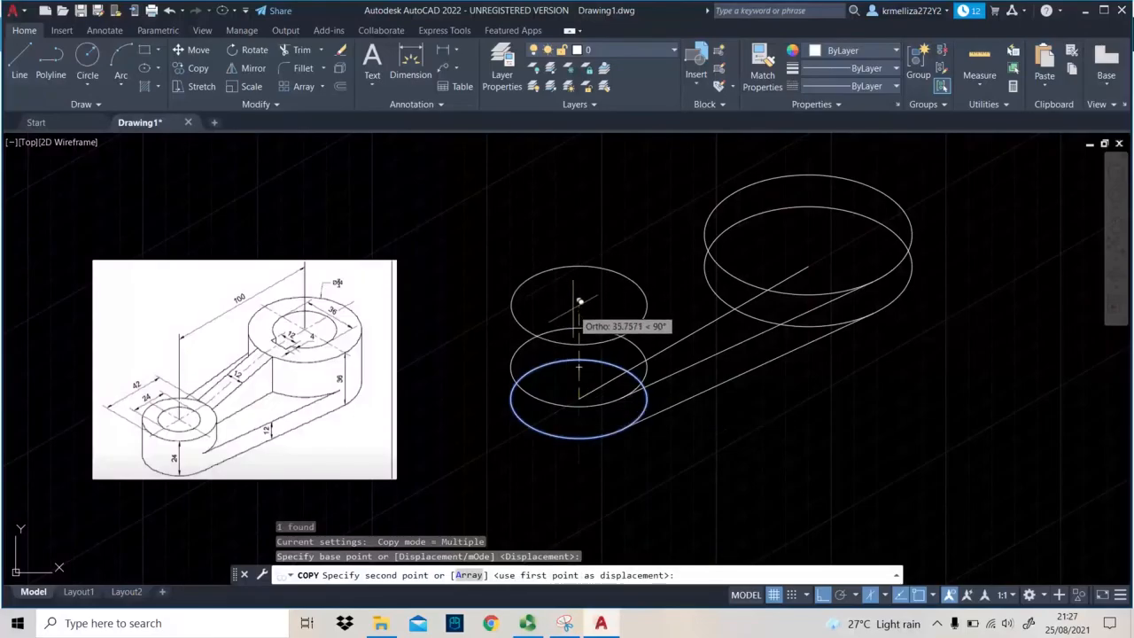
type("24")
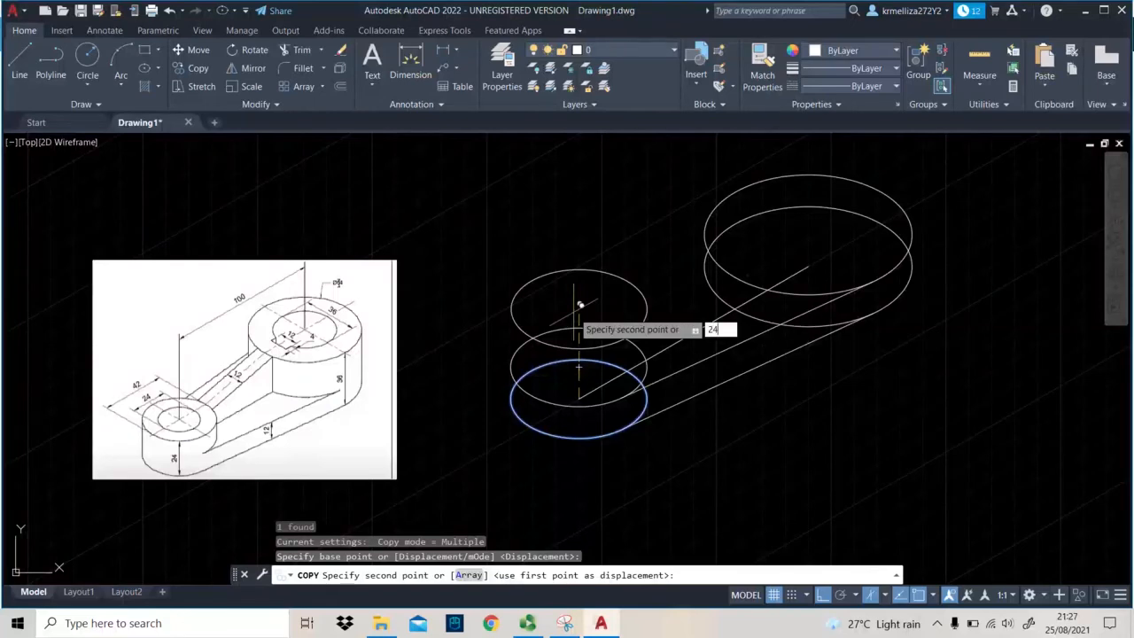
key("Return")
key("Escape")
Copy the large base isocircle 36 units straight up from its centre.
scroll(609, 312, "up", 2)
scroll(609, 312, "down", 2)
middle_click_drag(768, 281, 659, 308)
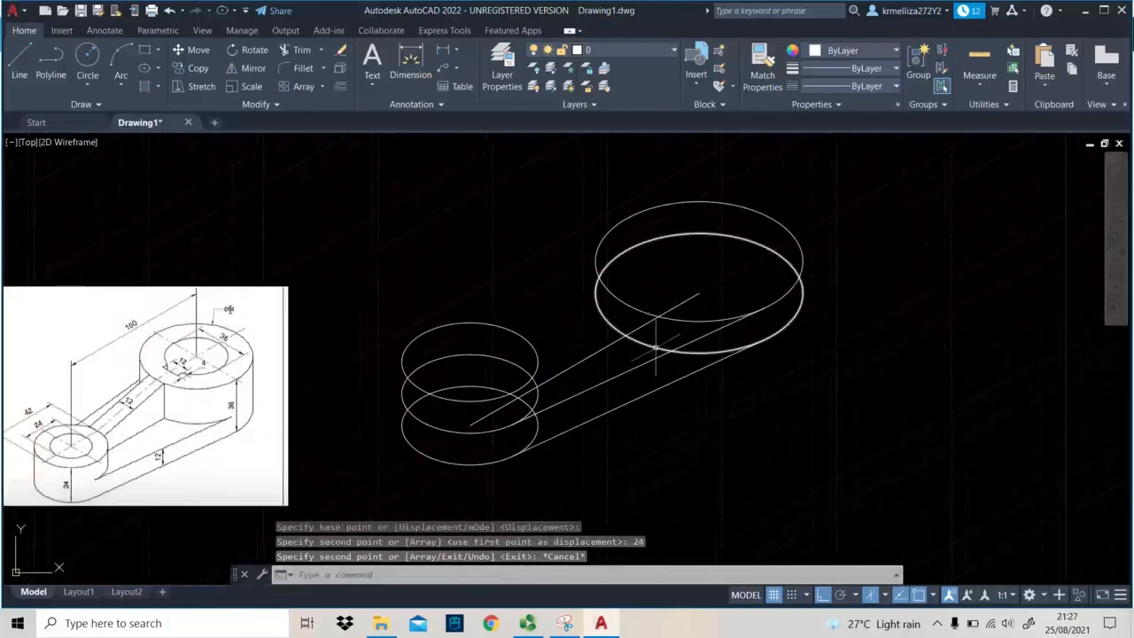
left_click(656, 348)
type("copy")
key("Return")
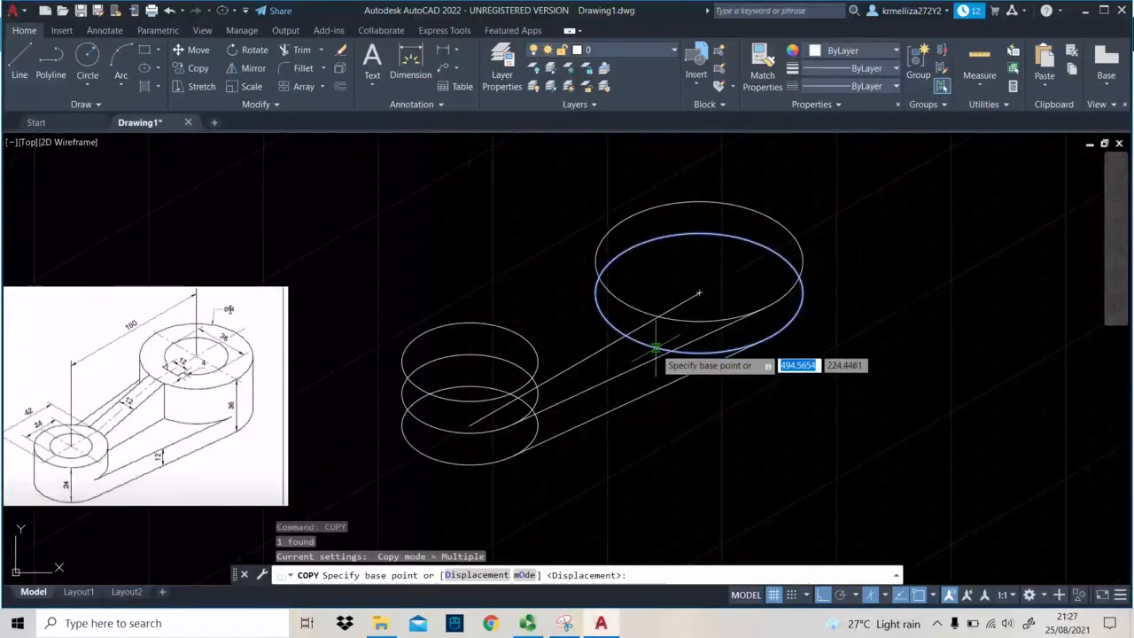
left_click(699, 292)
middle_click_drag(702, 216, 709, 251)
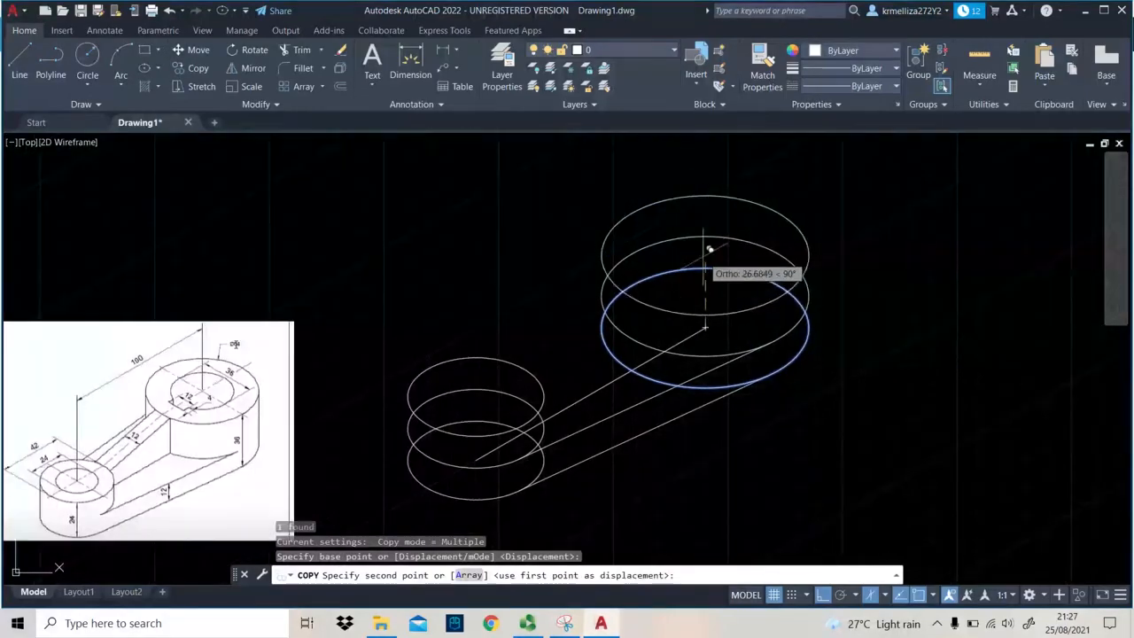
type("36")
key("Return")
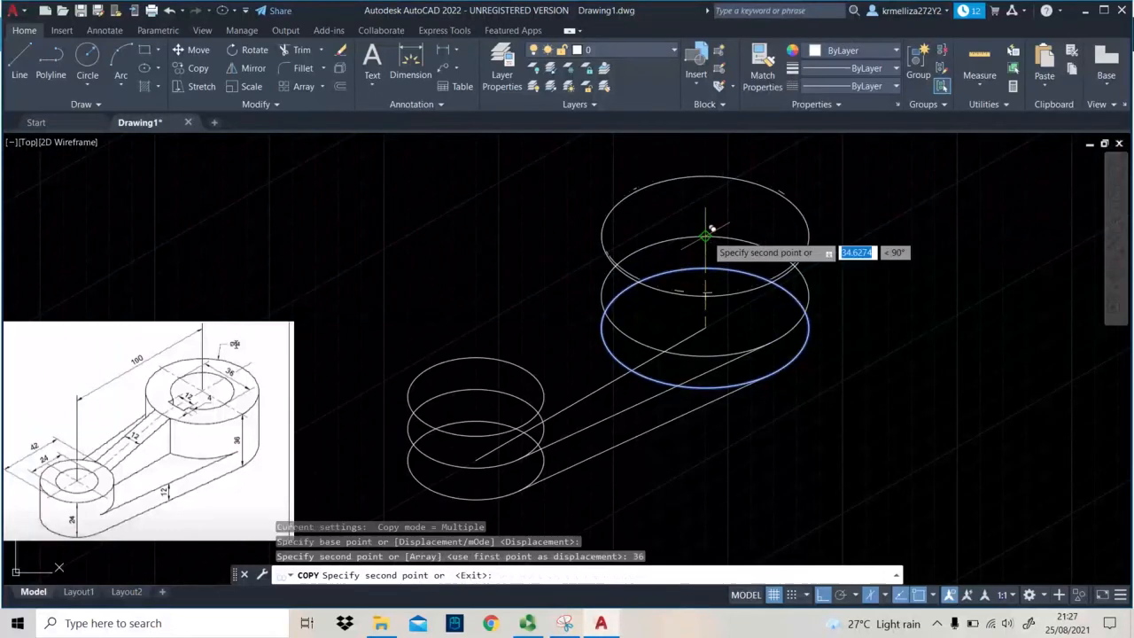
key("Escape")
With ortho off, draw the small boss's two vertical side lines between the outer quadrants of its lowest and highest isocircles.
scroll(707, 236, "up", 2)
scroll(707, 236, "down", 3)
scroll(475, 353, "up", 3)
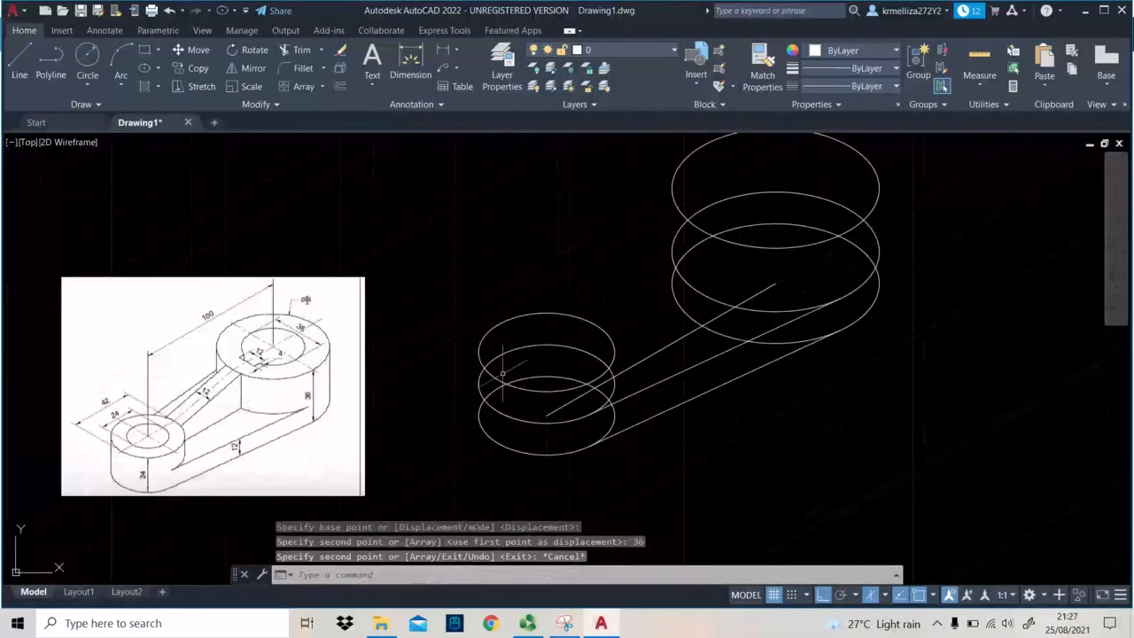
type("l")
key("Return")
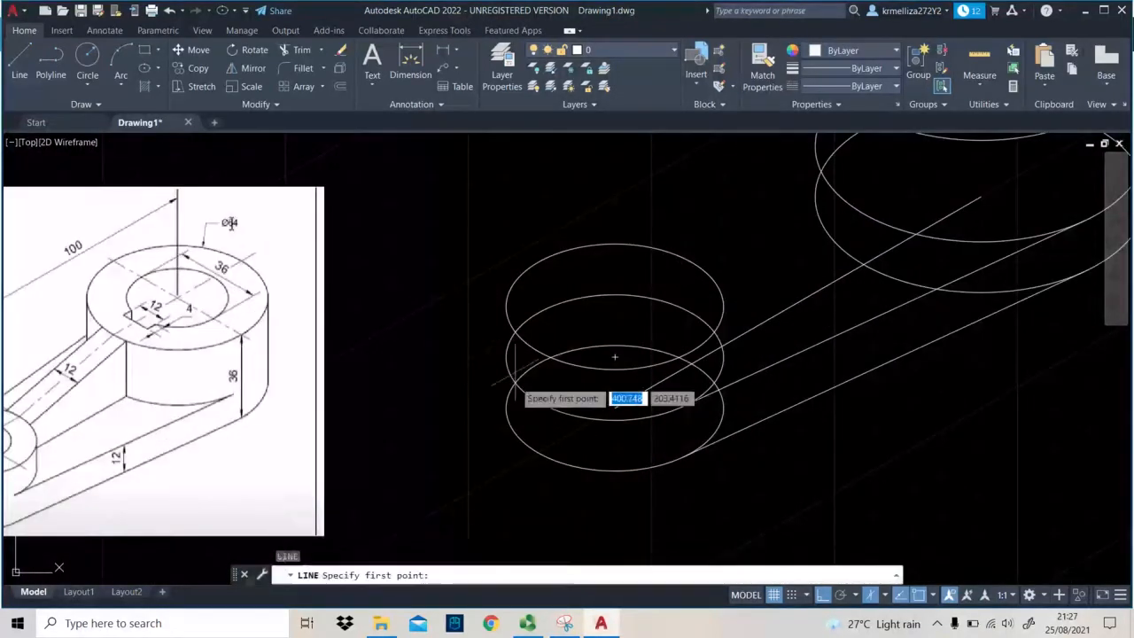
left_click(822, 596)
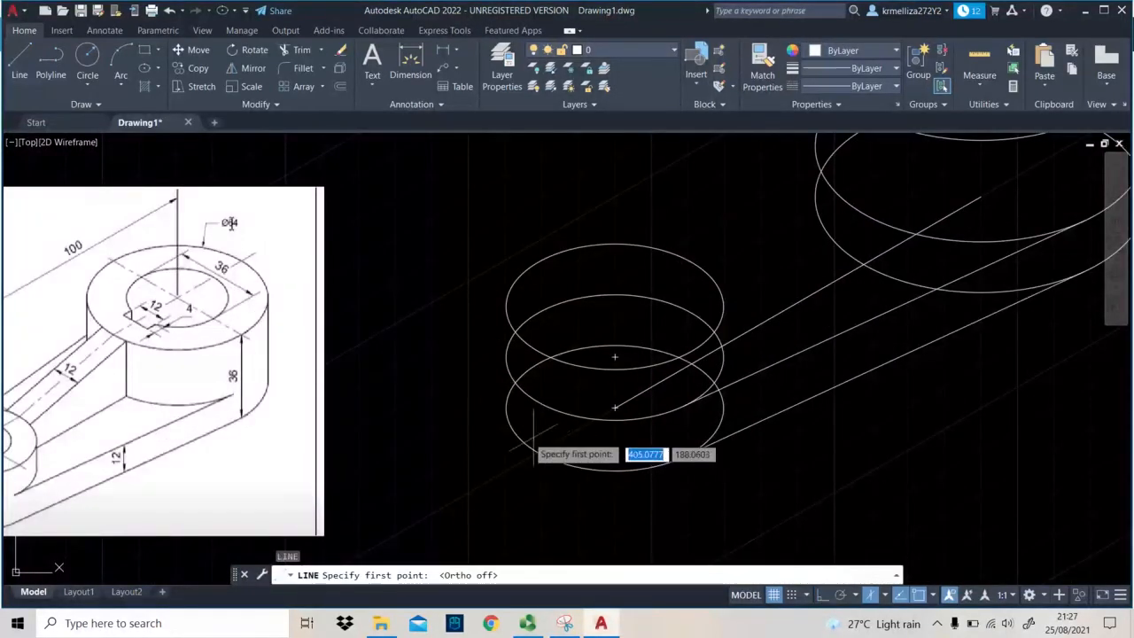
left_click(506, 408)
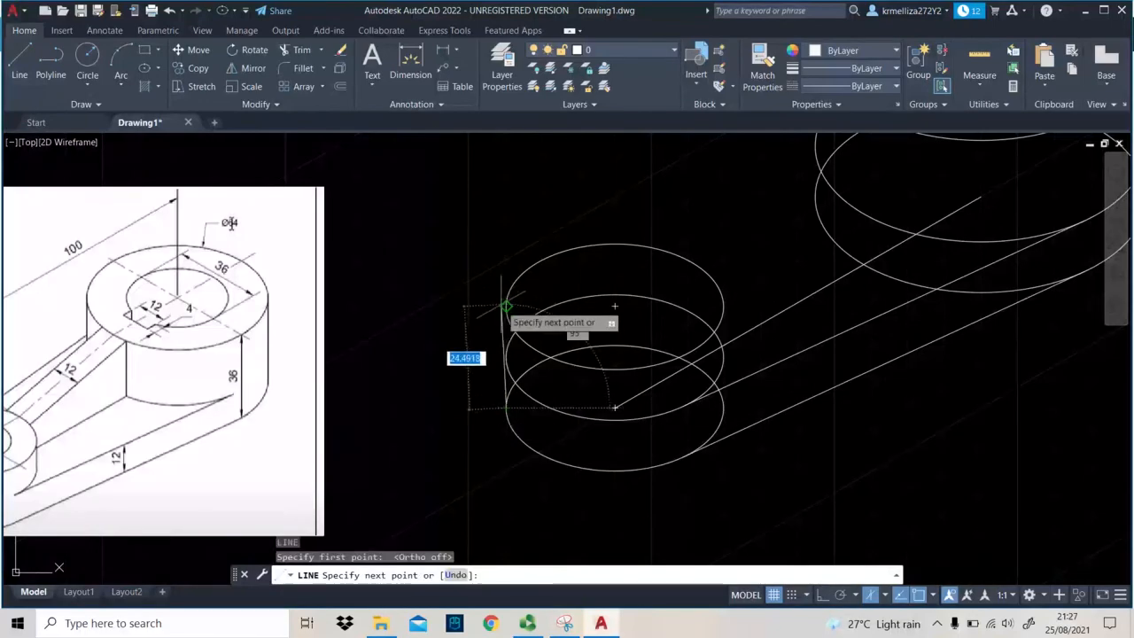
key("Escape")
middle_click_drag(579, 287, 506, 288)
key("space")
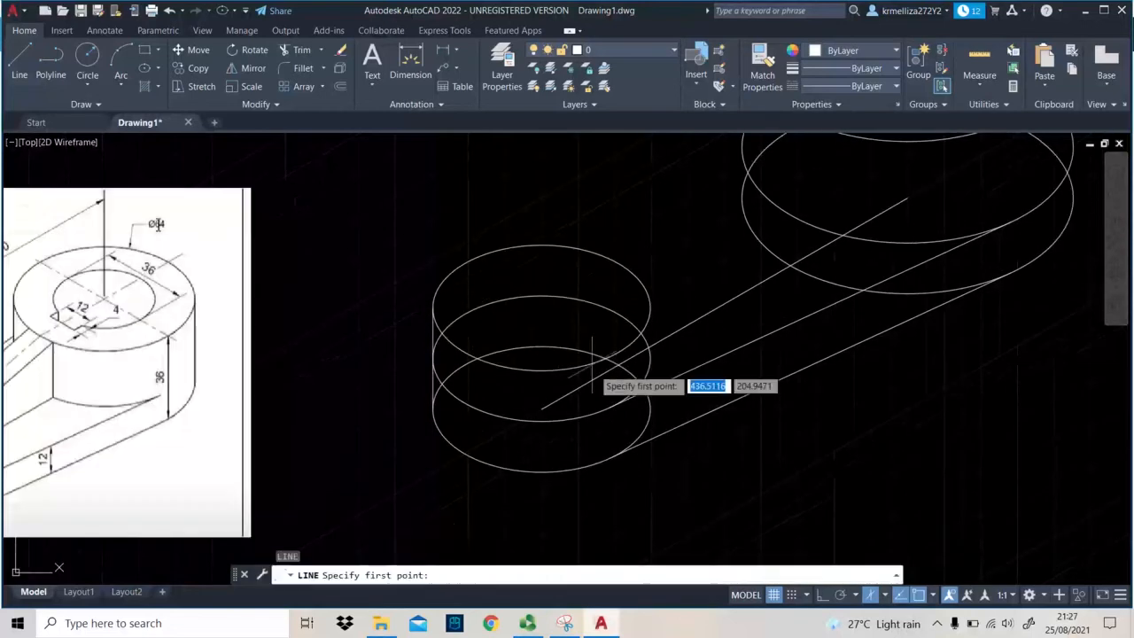
left_click(649, 408)
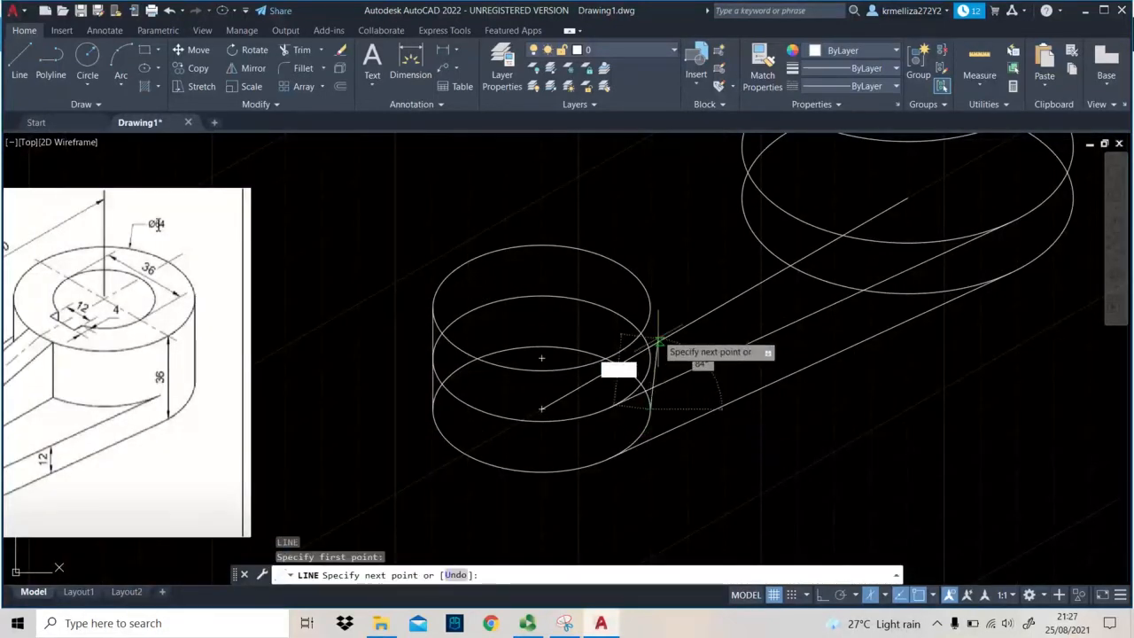
key("Escape")
Draw the large boss's two vertical side lines from the outer quadrants of its base isocircle to those of its top isocircle.
middle_click_drag(728, 243, 613, 384)
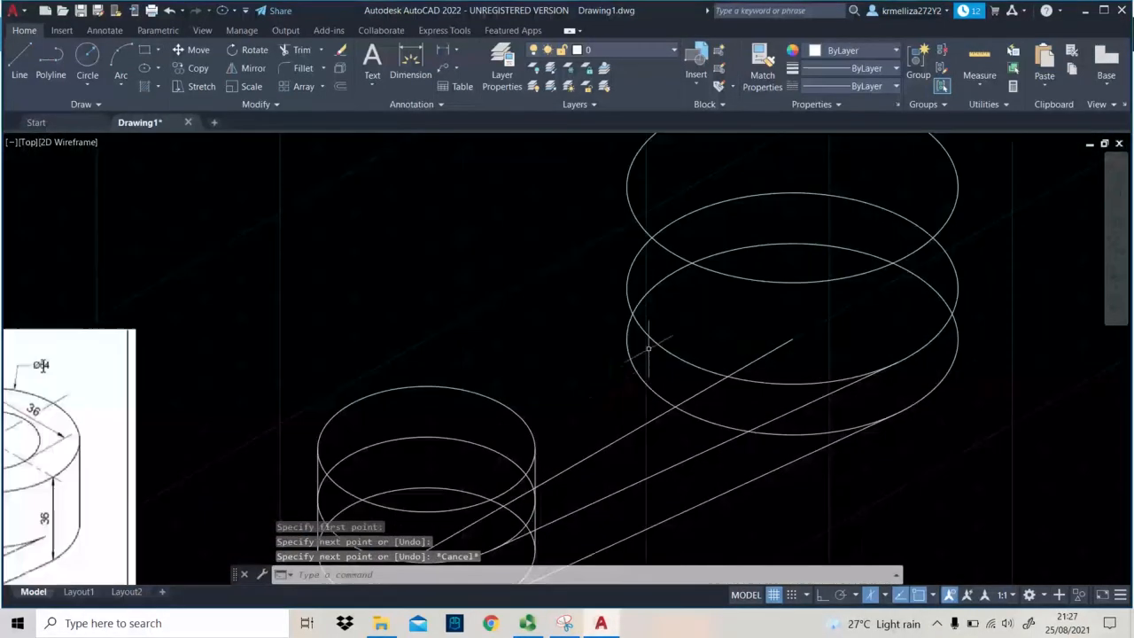
key("space")
middle_click_drag(626, 341, 632, 413)
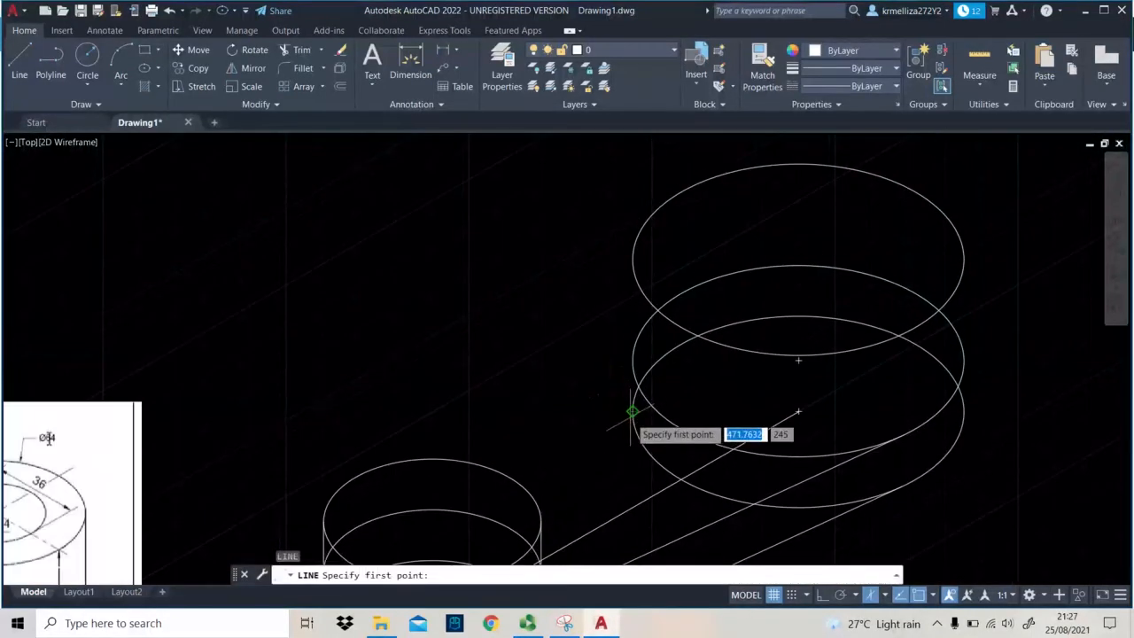
left_click(633, 410)
left_click(633, 259)
key("Escape")
middle_click_drag(676, 272, 544, 358)
key("space")
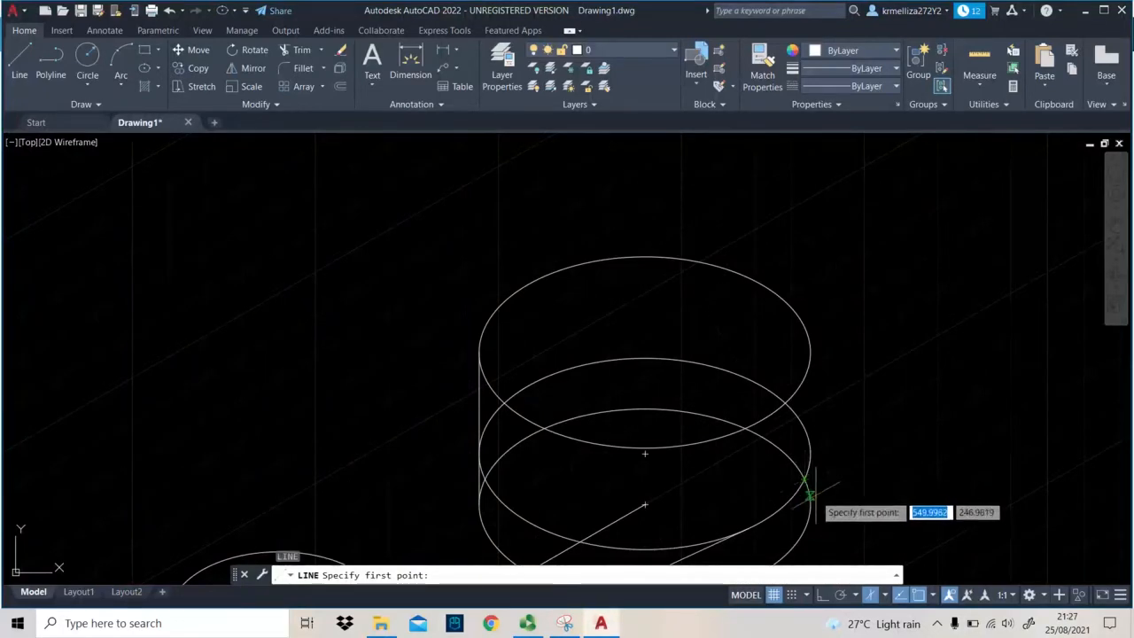
left_click(809, 503)
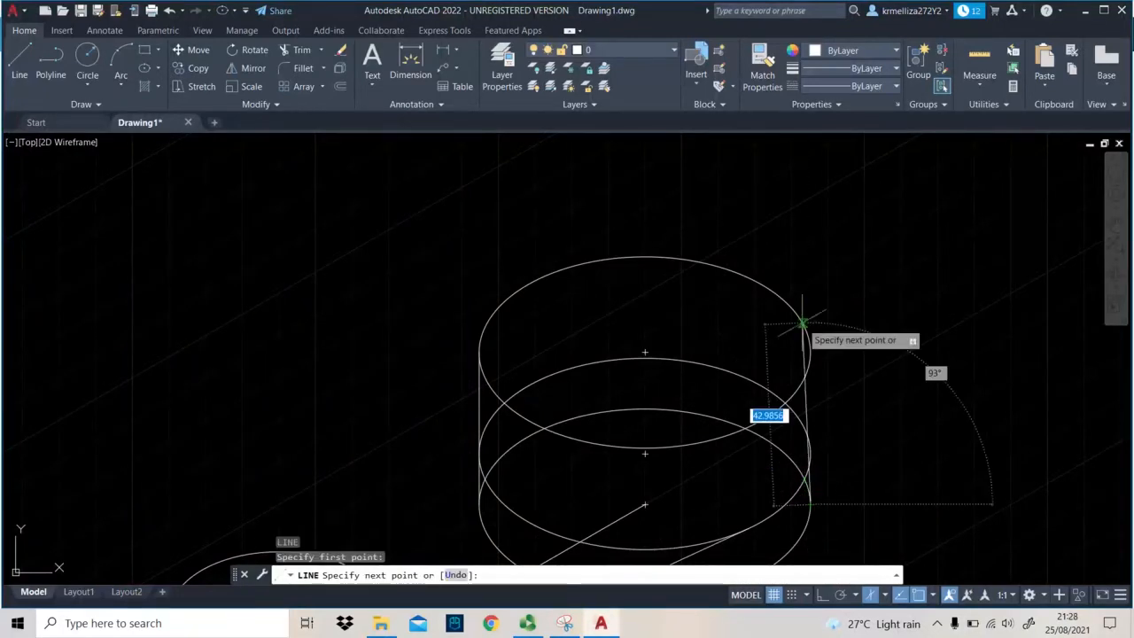
key("Escape")
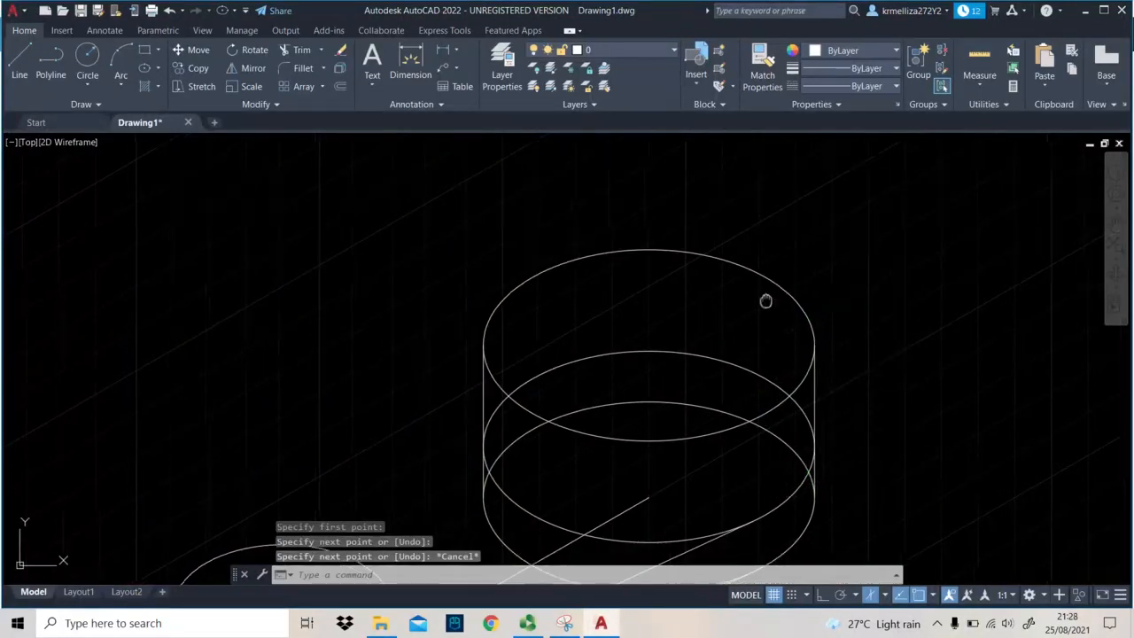
scroll(765, 299, "down", 4)
scroll(614, 383, "up", 6)
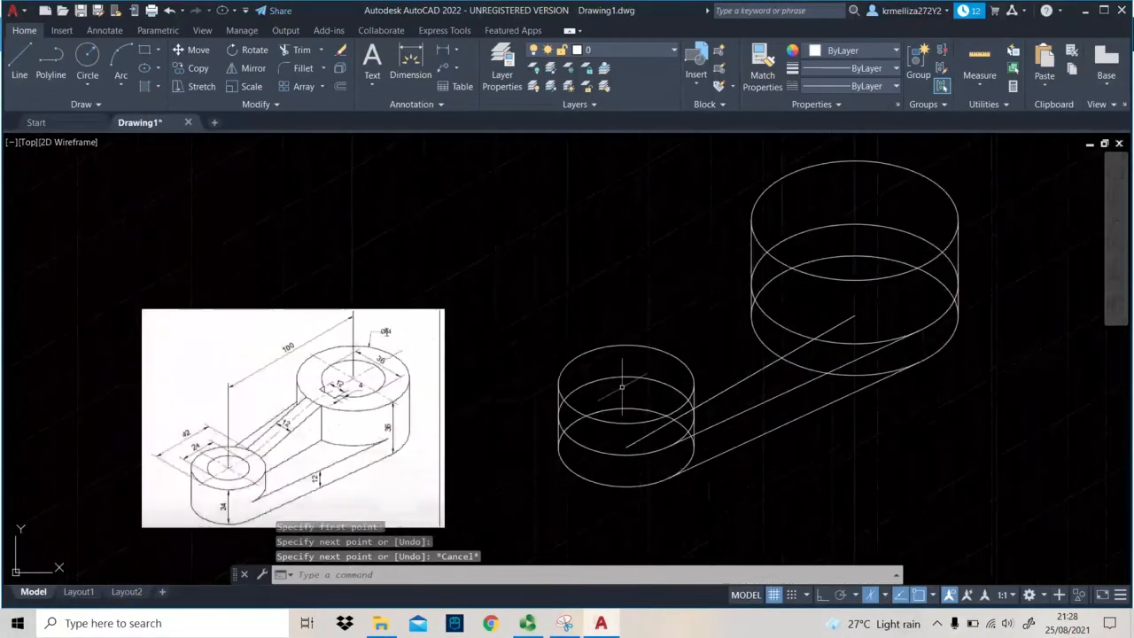
scroll(656, 391, "down", 2)
type("ellipse")
key("Return")
key("Escape")
key("Escape")
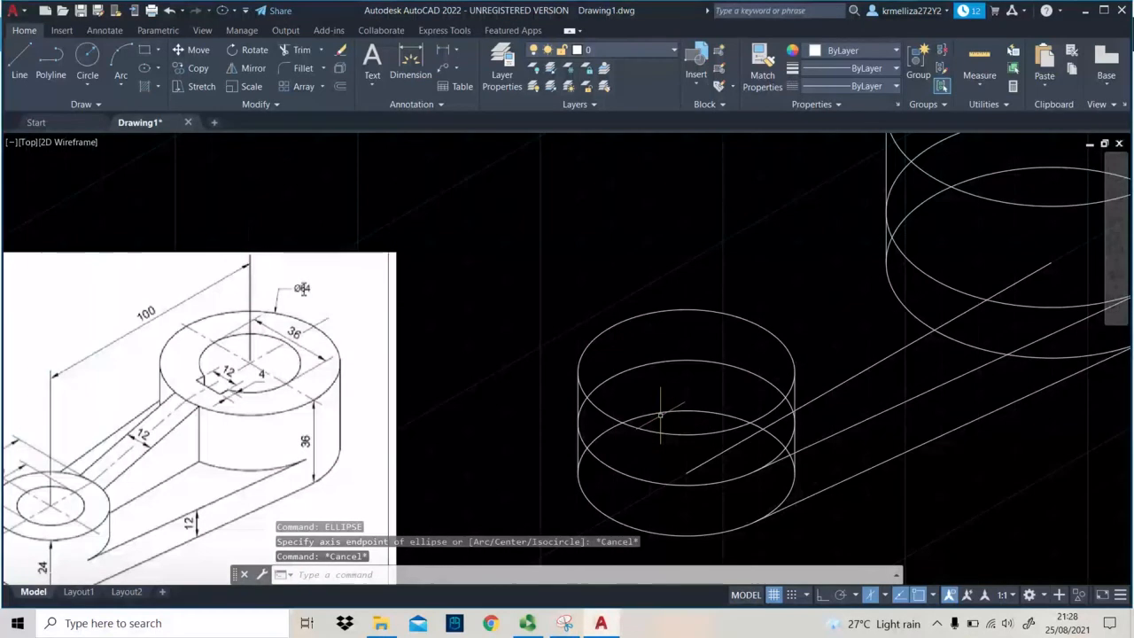
Draw an isocircle of radius 12 on the top isoplane, centred on the small boss's top face, for its hole.
middle_click_drag(564, 415, 604, 384)
type("ellip")
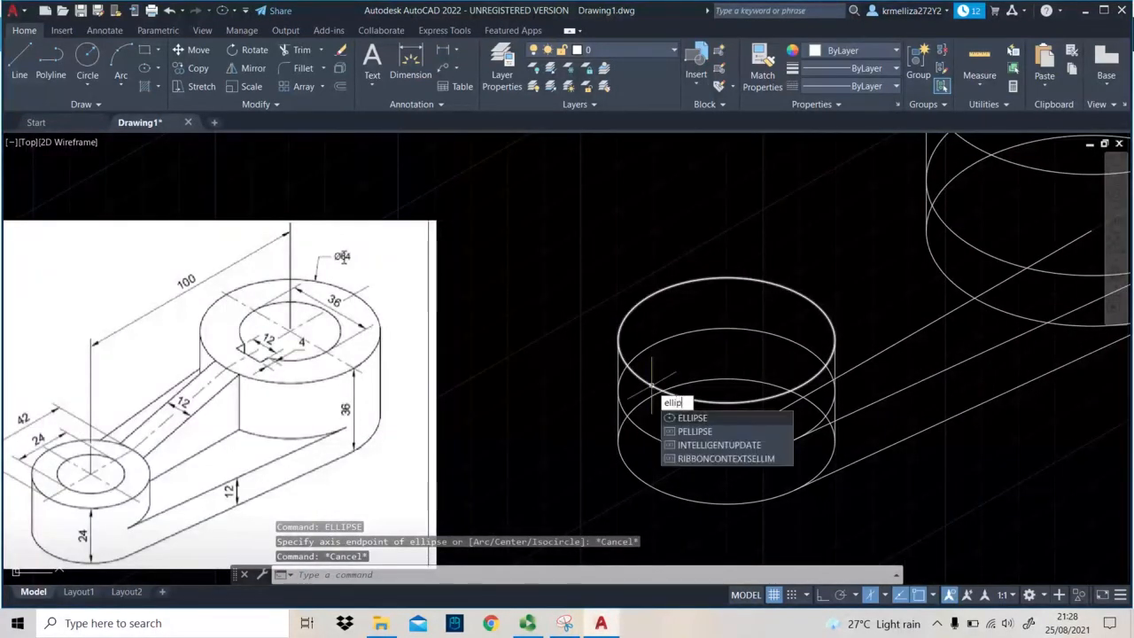
type("se")
key("Return")
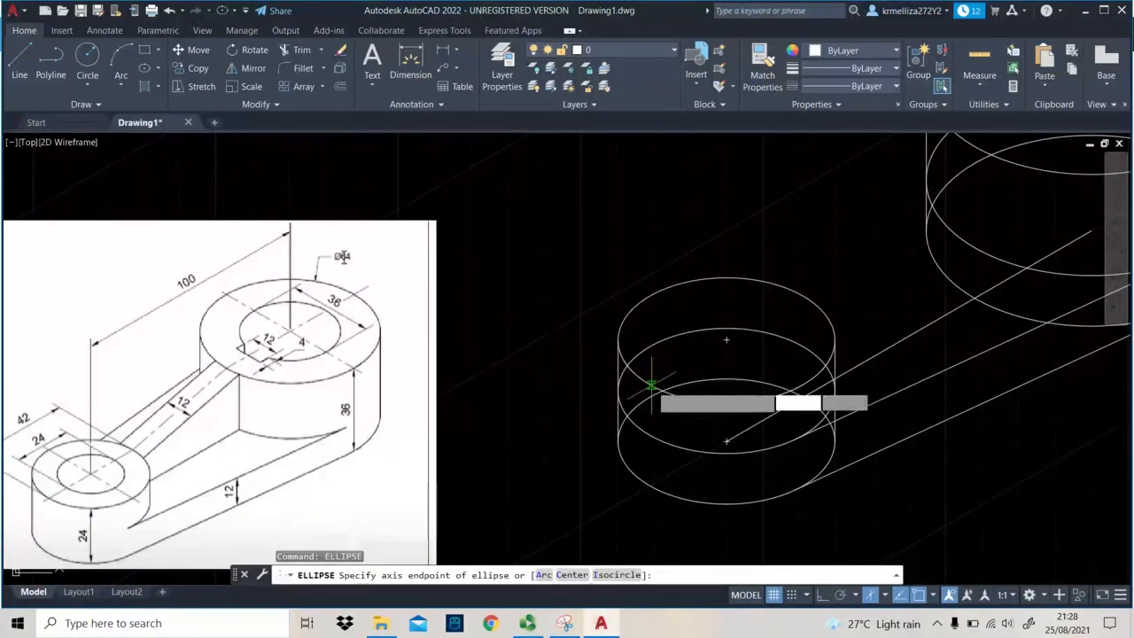
type("i")
key("Return")
left_click(727, 339)
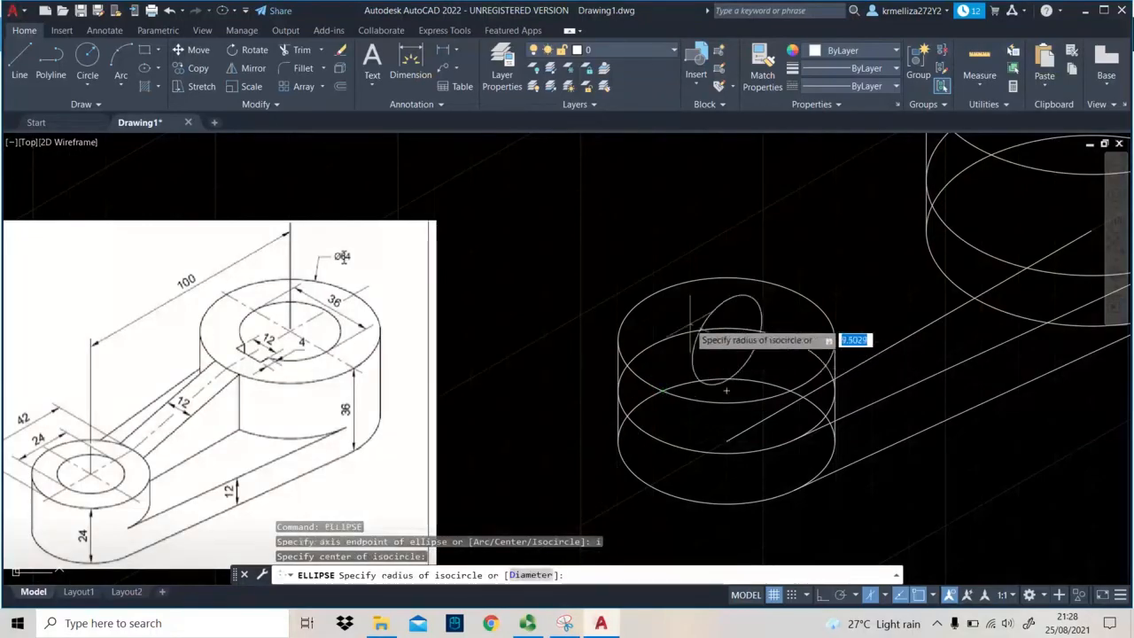
key("F5")
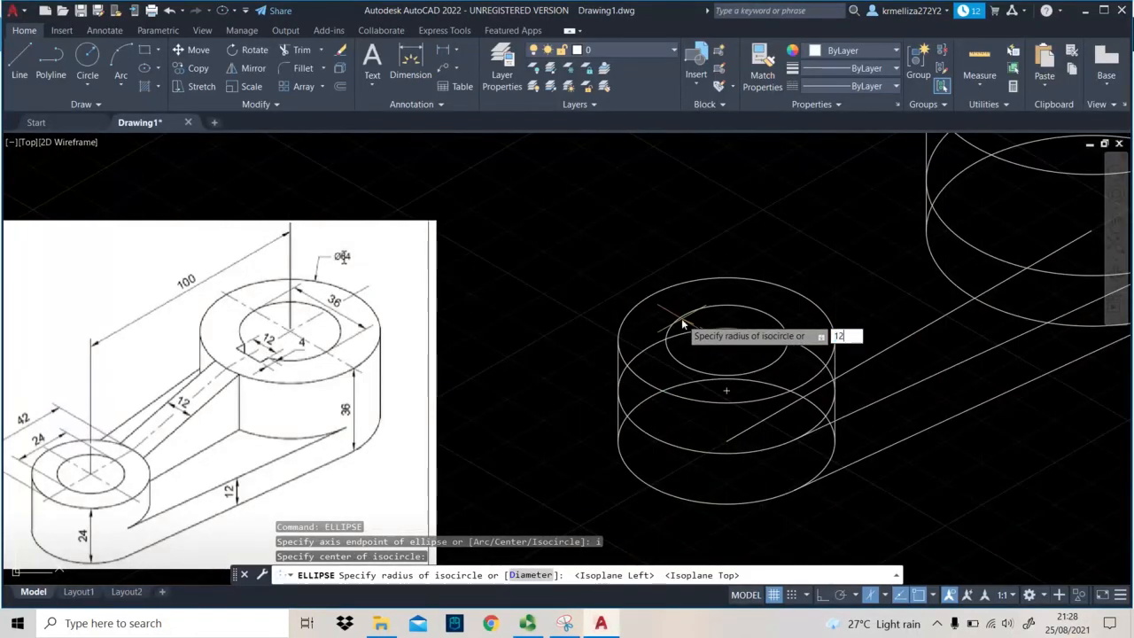
key("Return")
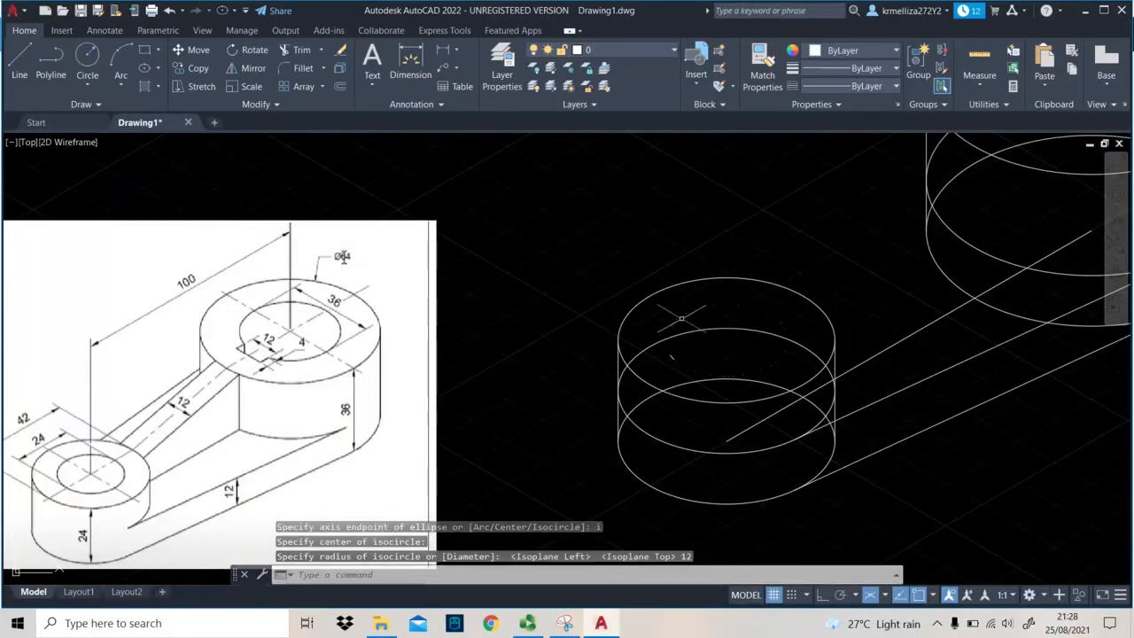
scroll(689, 318, "up", 2)
scroll(689, 318, "down", 2)
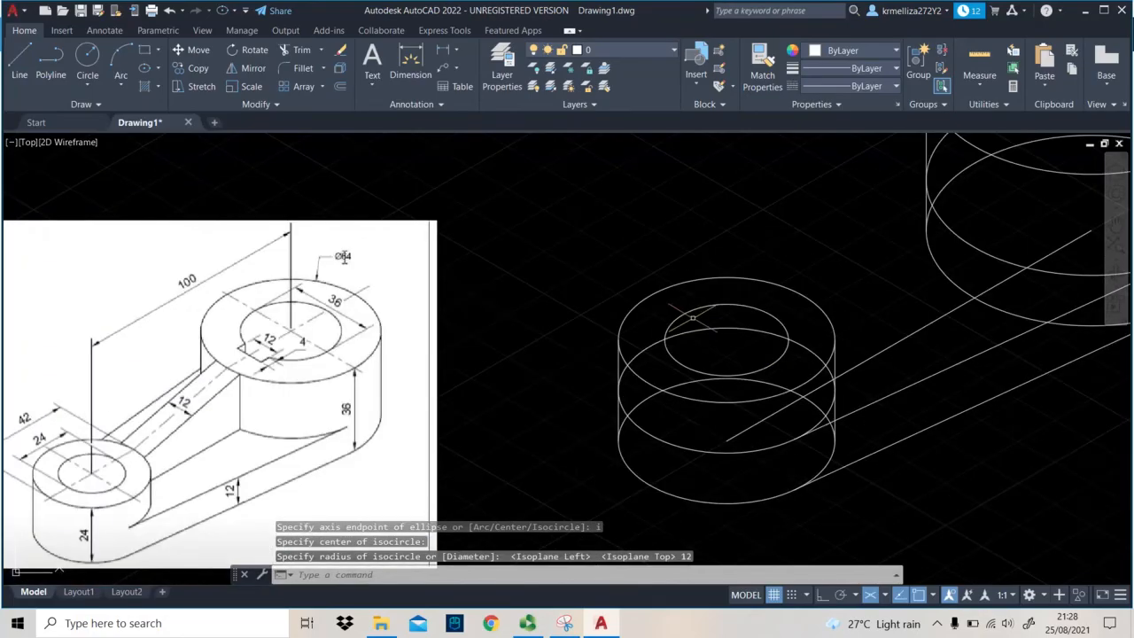
Draw an isocircle of radius 18 centred on the large boss's top face for its hole.
scroll(778, 317, "down", 1)
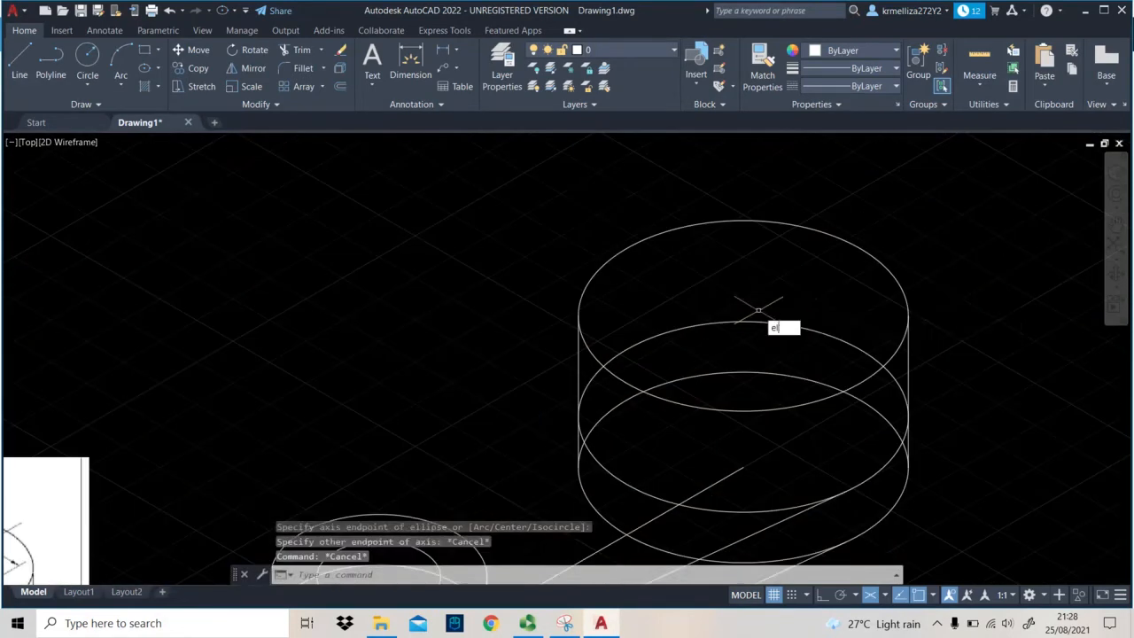
type("ellipse")
key("Return")
type("i")
key("Return")
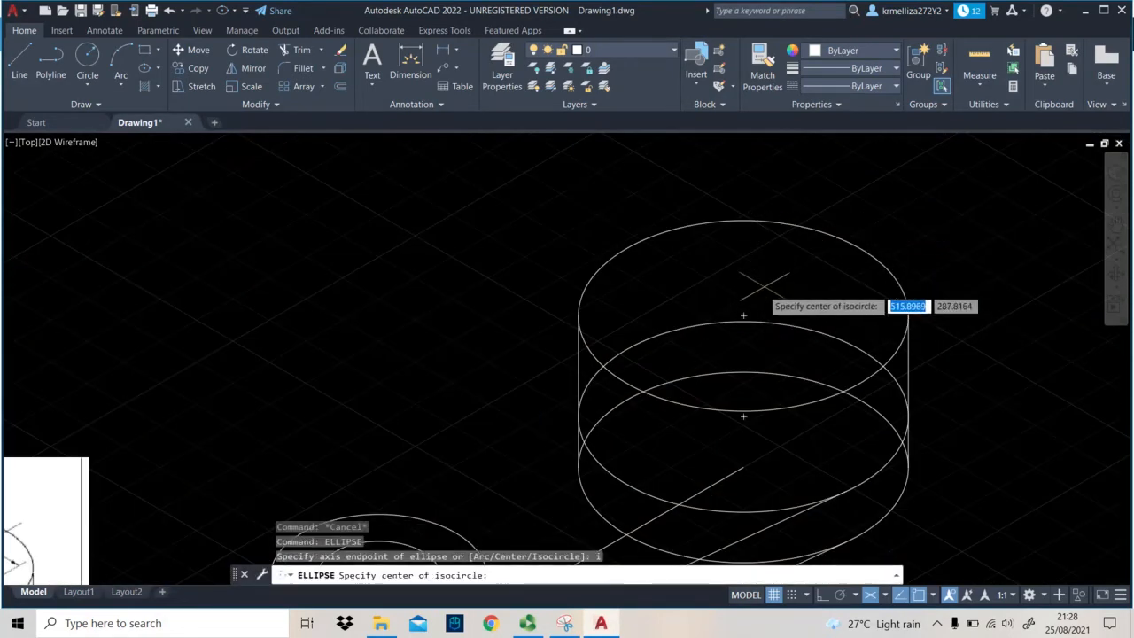
left_click(743, 316)
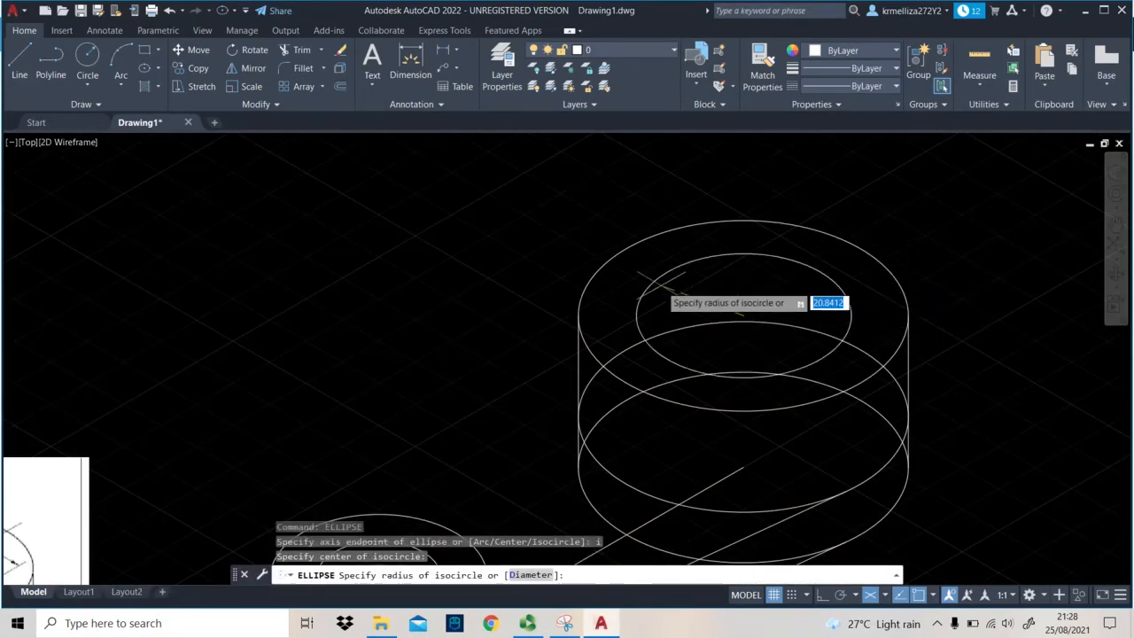
scroll(638, 270, "down", 2)
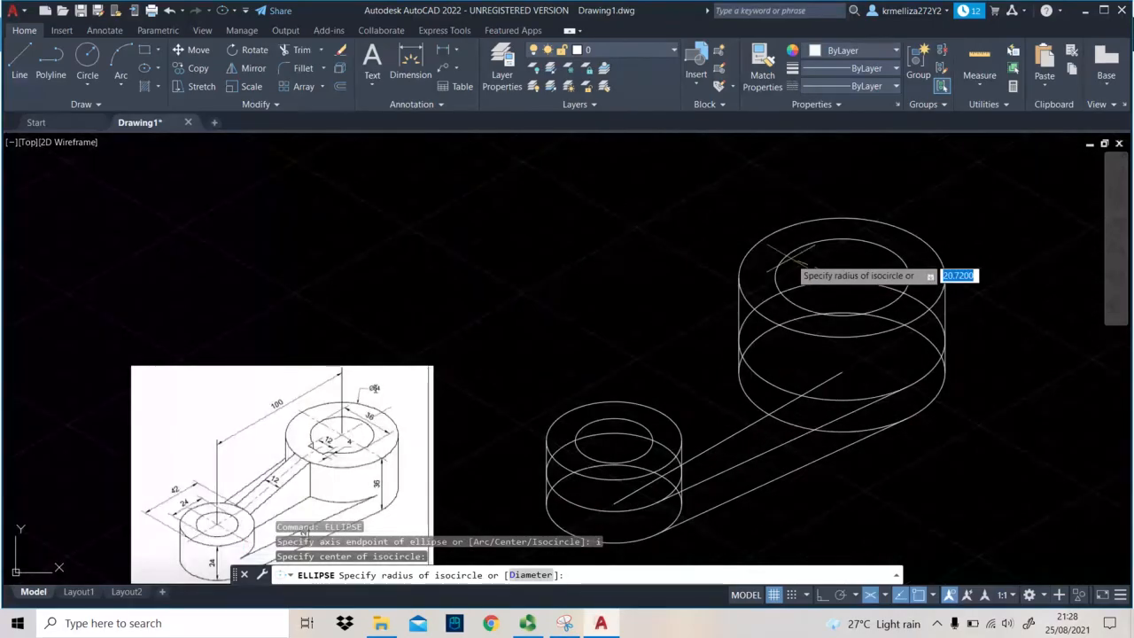
scroll(802, 265, "up", 2)
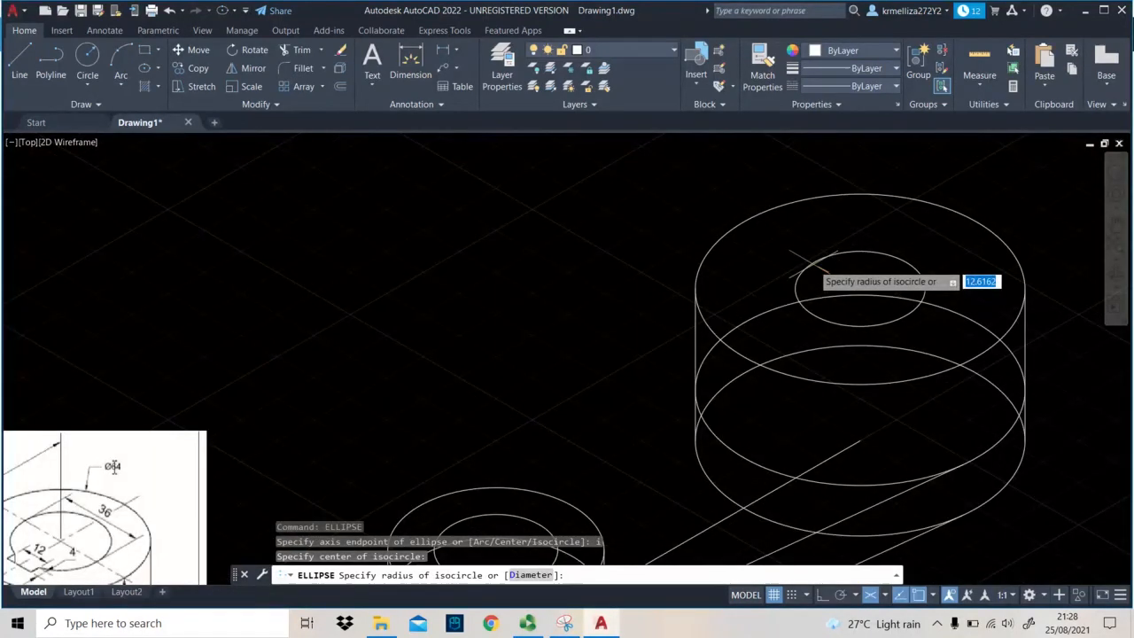
key("Return")
key("Escape")
scroll(815, 266, "down", 4)
scroll(818, 263, "up", 3)
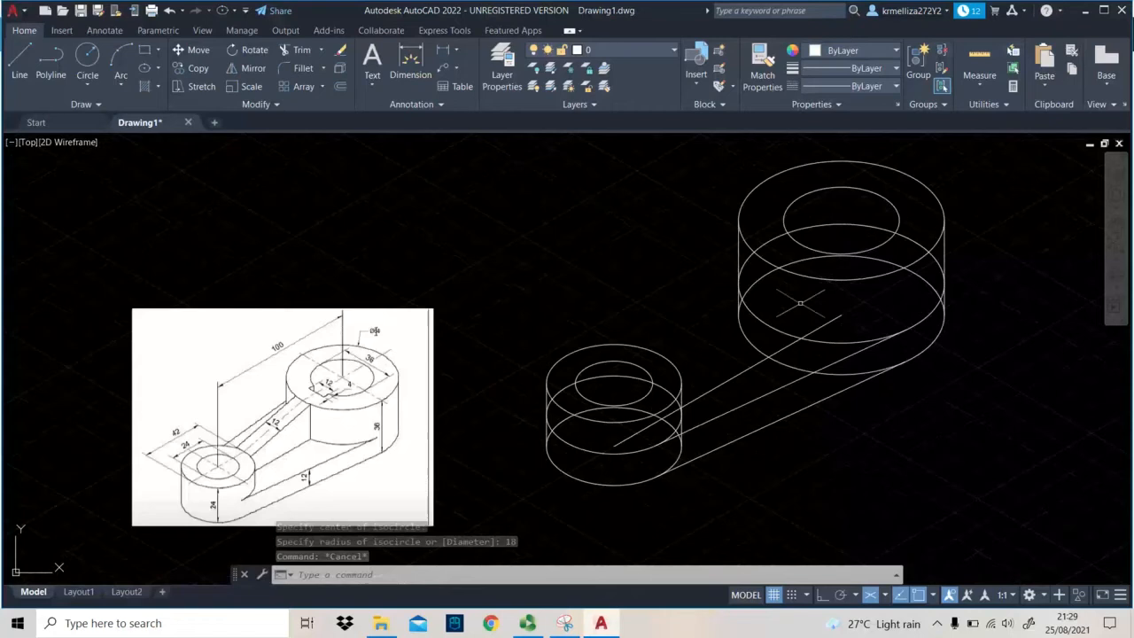
middle_click_drag(630, 369, 634, 348)
scroll(634, 350, "up", 2)
left_click(764, 528)
left_click(500, 281)
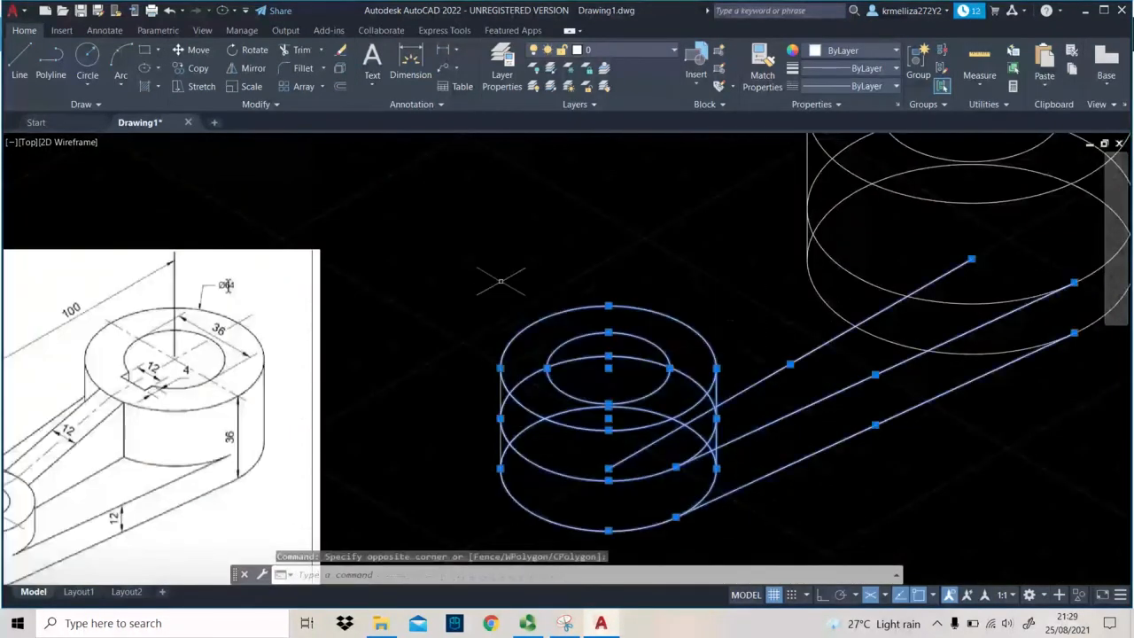
key("Return")
key("Escape")
key("Escape")
key("ctrl+z")
key("ctrl+z")
Trim the hidden arcs of the small boss's two lower isocircles inside its body, using the boss's curves and arm lines as cutting edges.
scroll(647, 377, "up", 4)
middle_click_drag(692, 353, 505, 336)
left_click(796, 496)
left_click(461, 205)
type("tr")
key("Return")
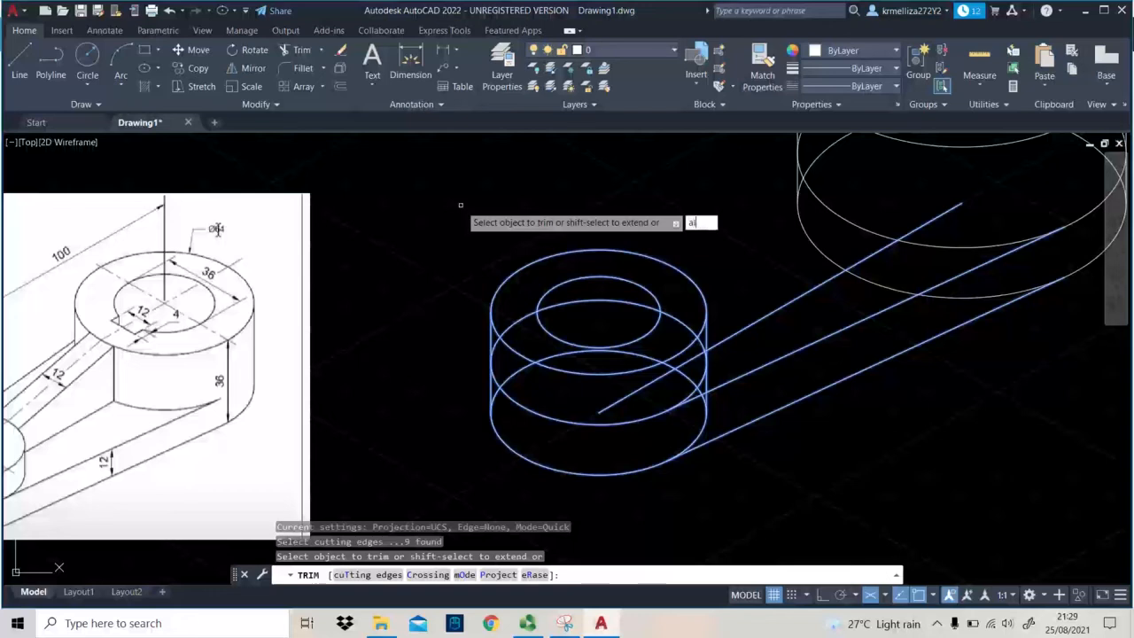
left_click(523, 316)
scroll(543, 294, "down", 3)
scroll(543, 293, "up", 3)
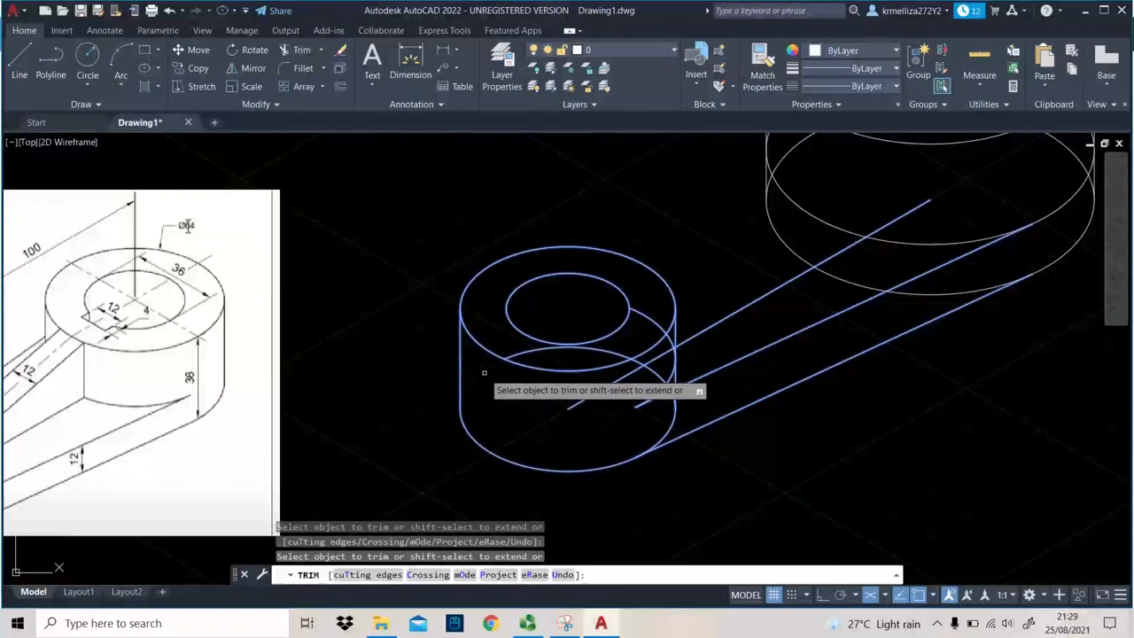
scroll(575, 396, "down", 2)
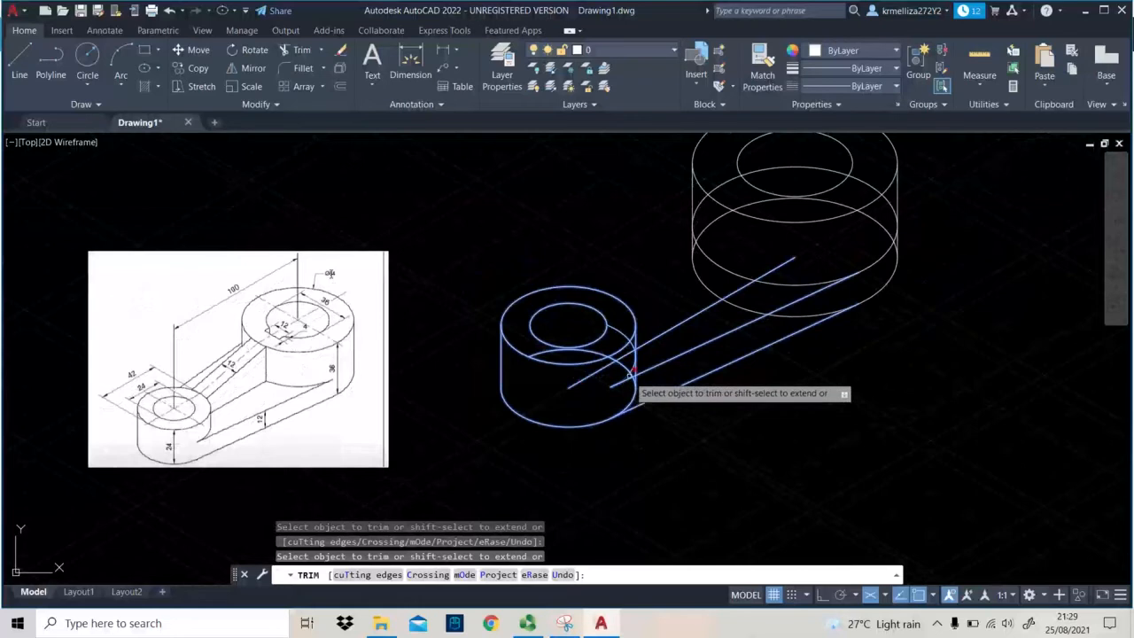
Trim the small boss's remaining hidden arc pieces, the centre line inside it and its side line where the arm joins.
scroll(605, 362, "up", 4)
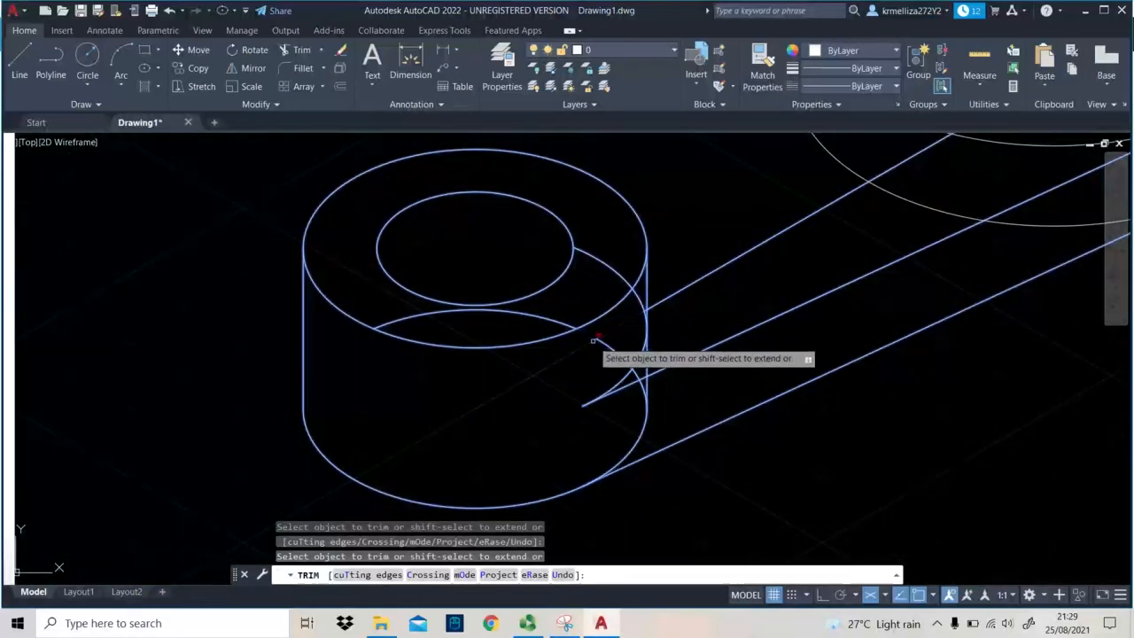
scroll(642, 310, "up", 3)
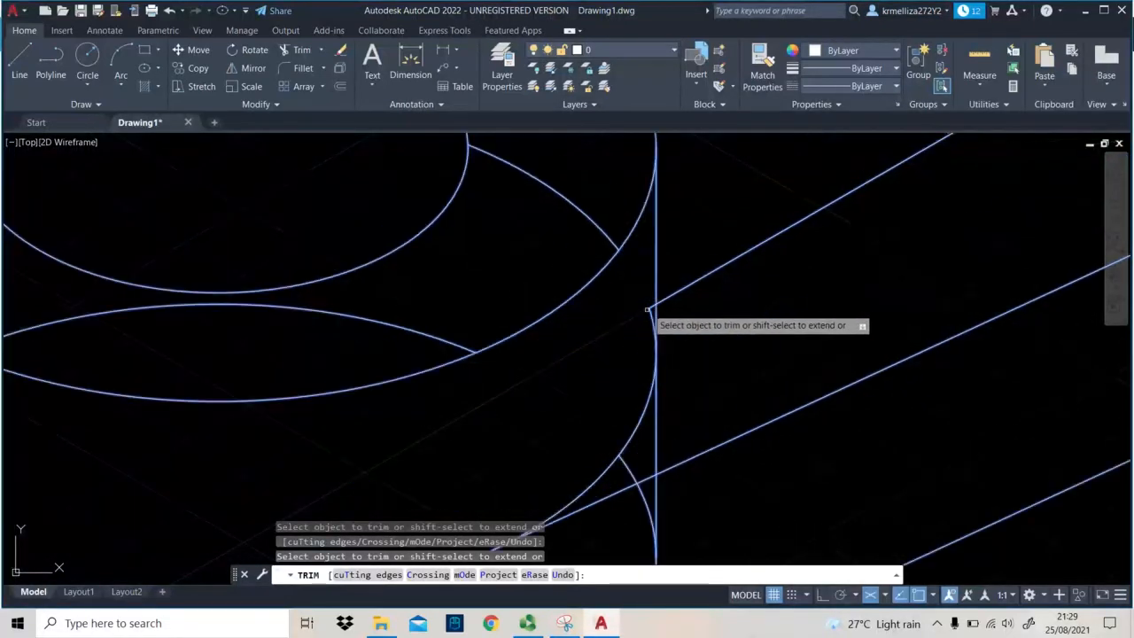
scroll(655, 307, "down", 4)
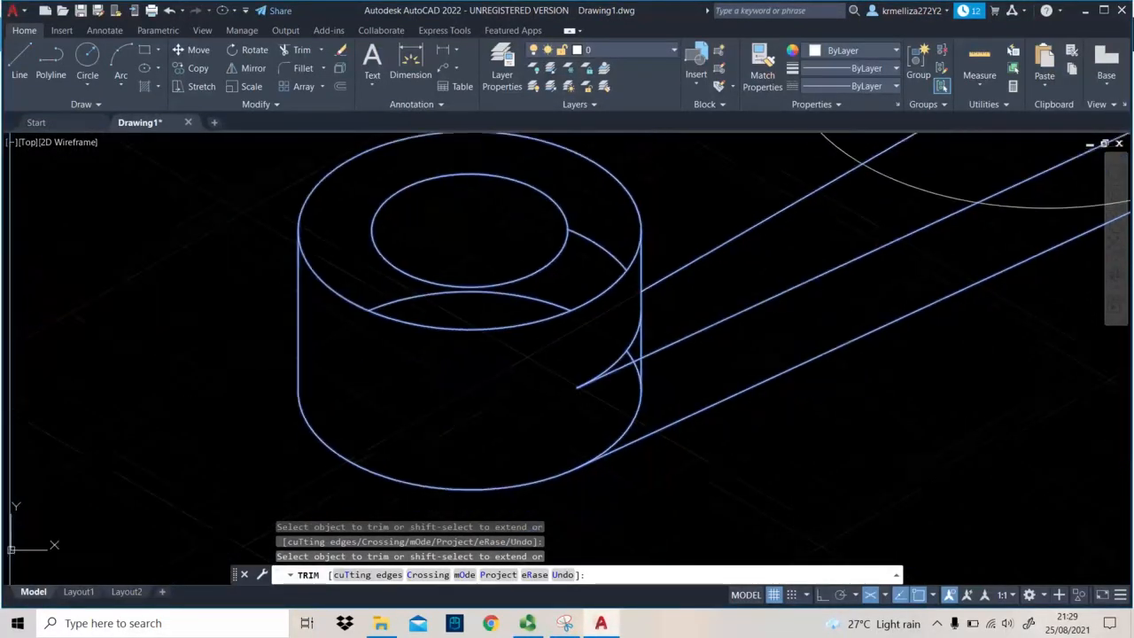
scroll(633, 363, "up", 2)
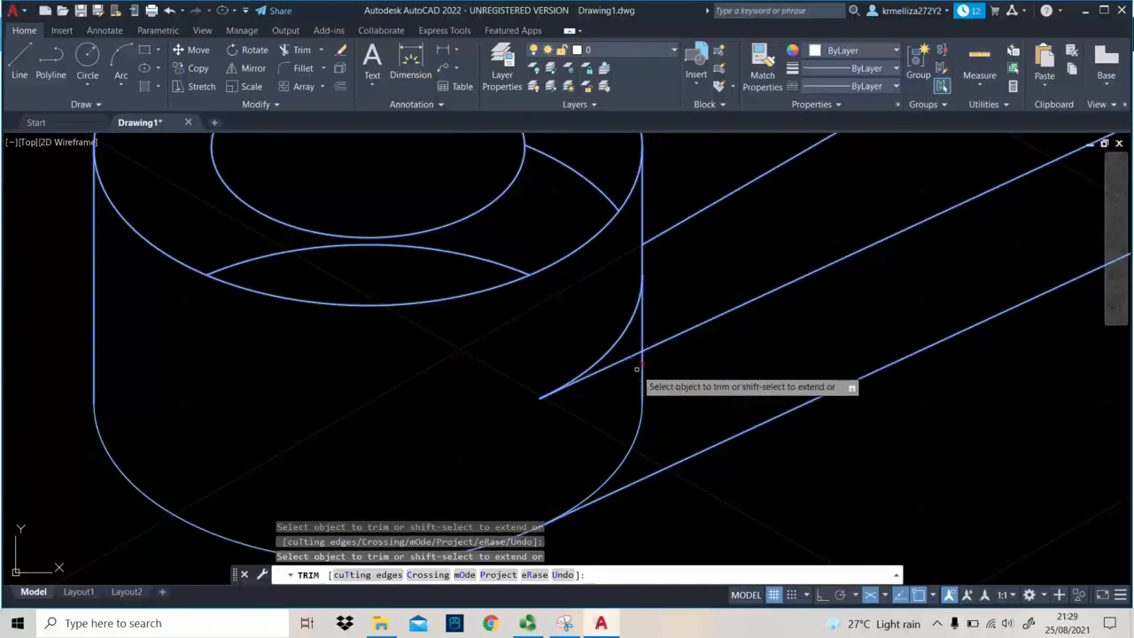
left_click(643, 330)
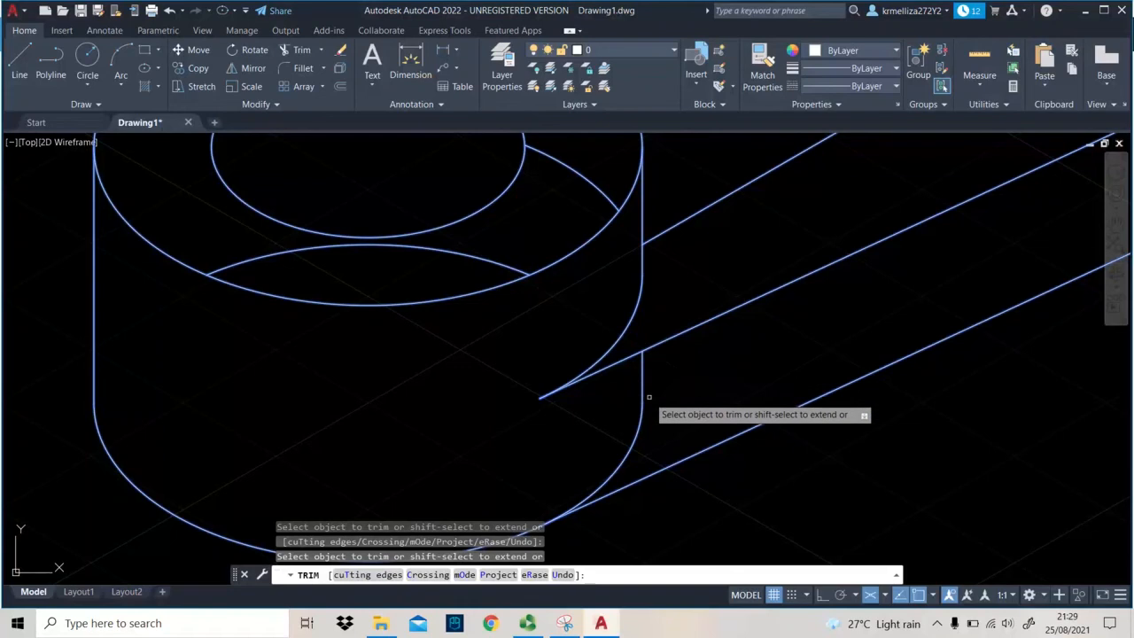
scroll(645, 400, "down", 3)
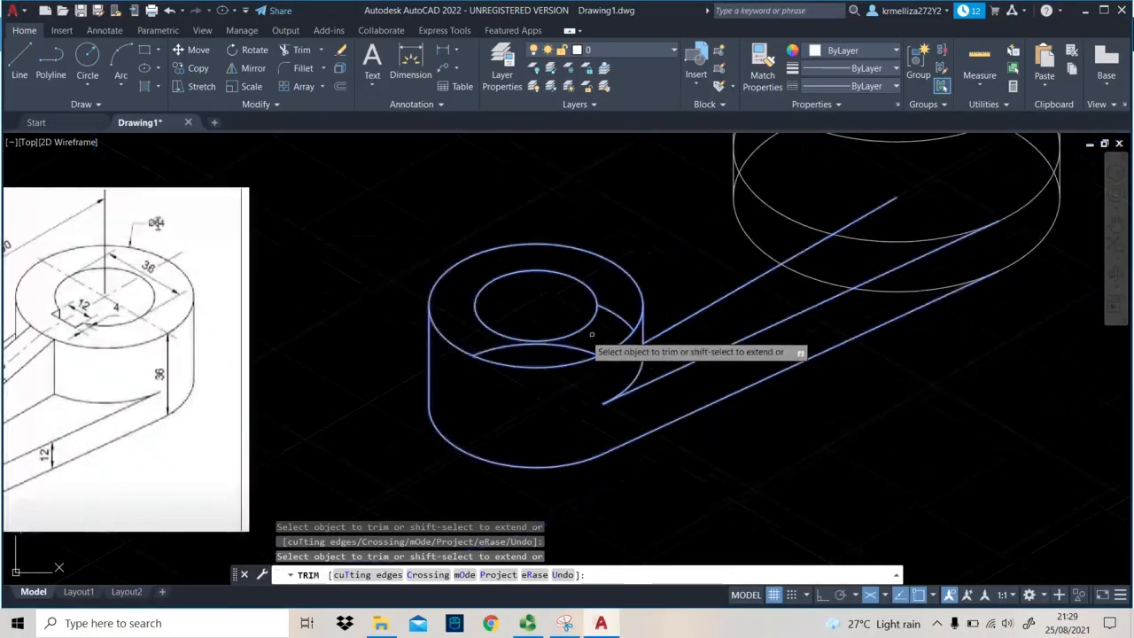
scroll(572, 422, "down", 4)
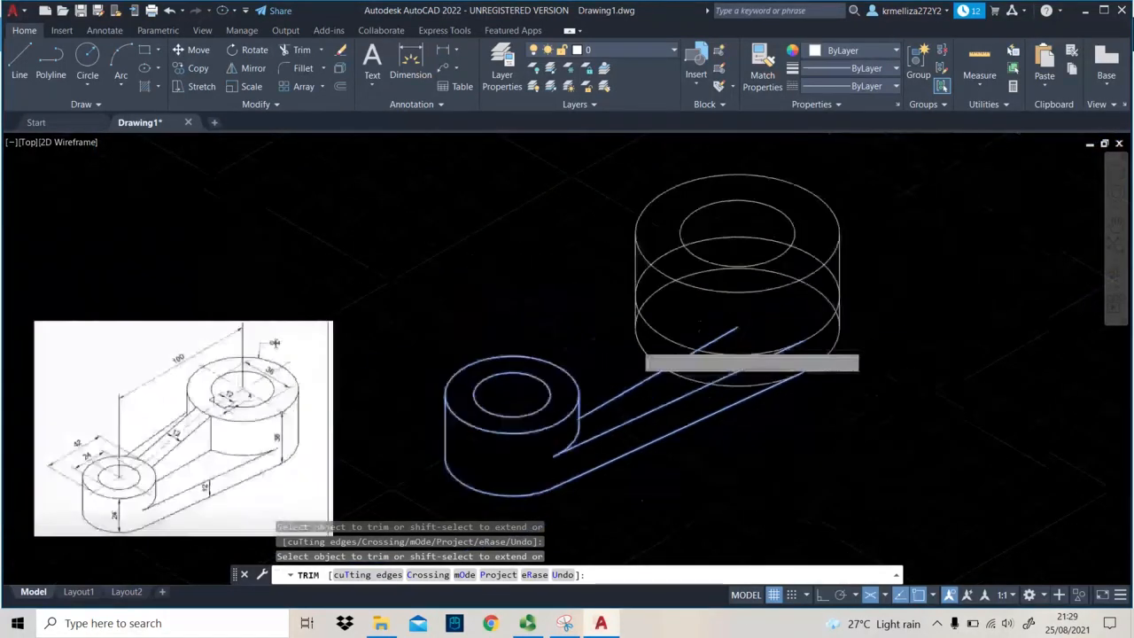
key("Escape")
Trim the hidden rear arcs of the large boss's two lower isocircles, using the boss's curves and arm lines as cutting edges.
left_click(824, 399)
left_click(590, 206)
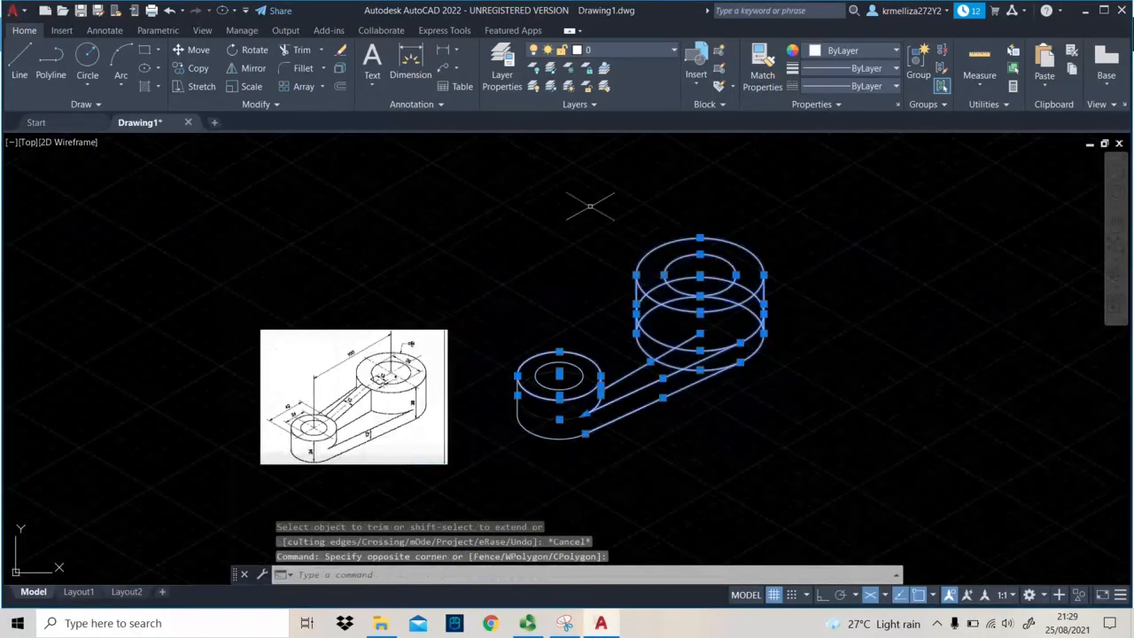
key("Return")
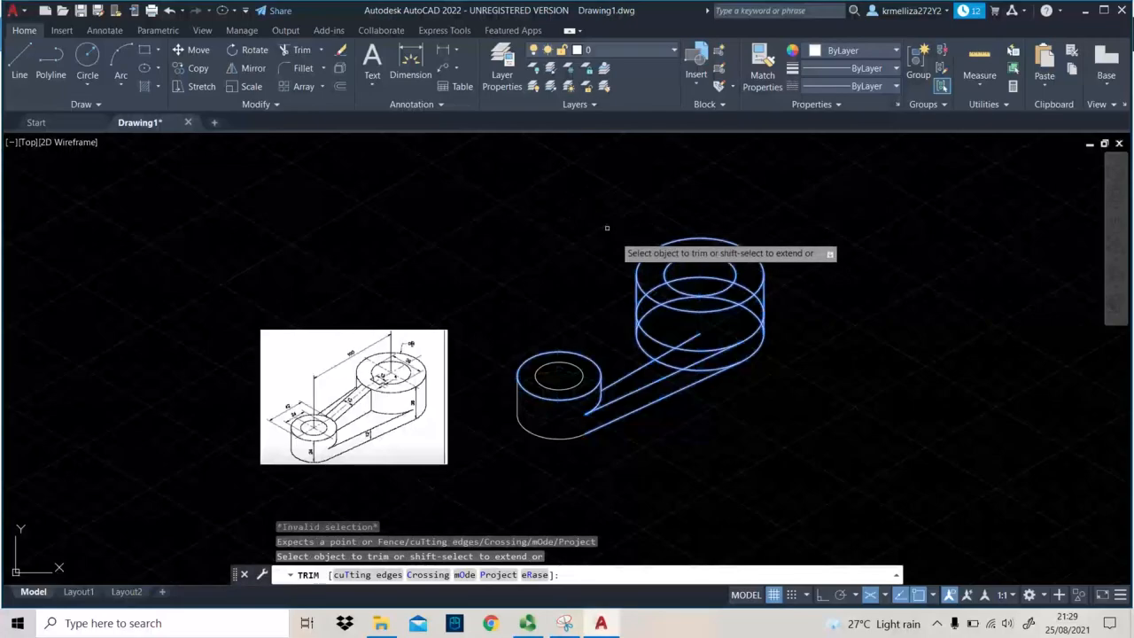
scroll(654, 254, "up", 2)
left_click_drag(654, 304, 678, 325)
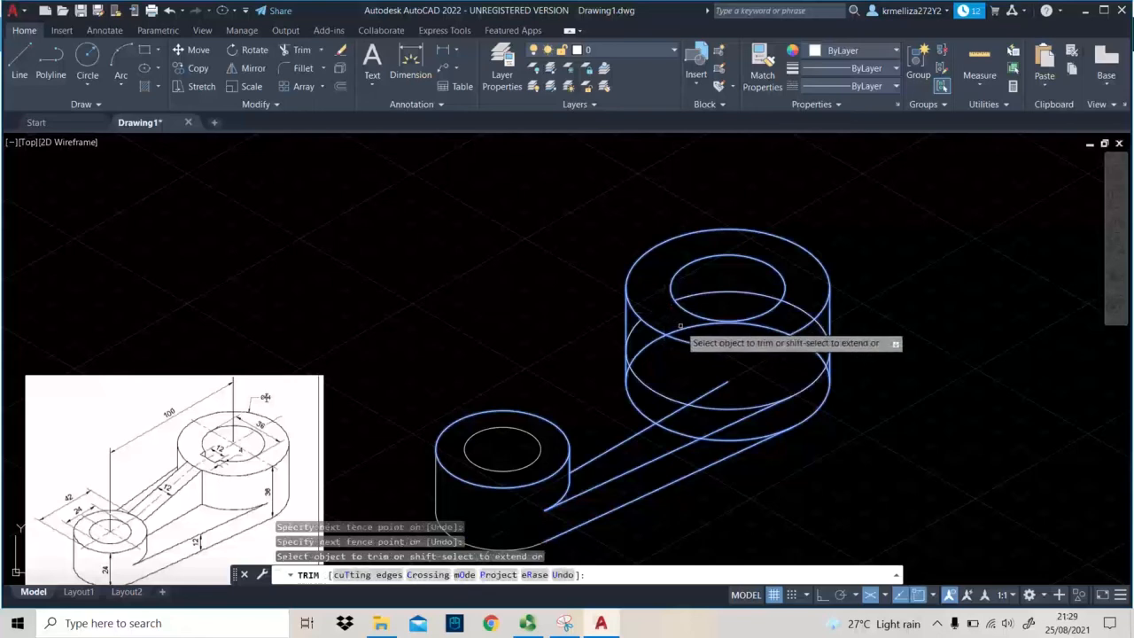
left_click(678, 325)
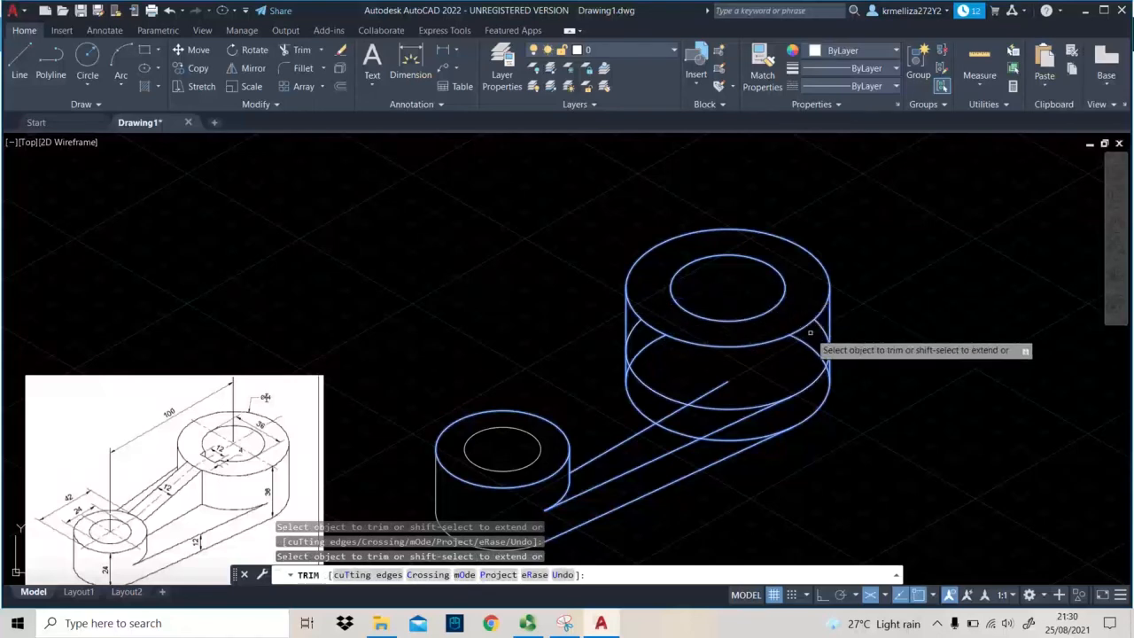
scroll(810, 333, "up", 2)
left_click_drag(814, 353, 817, 359)
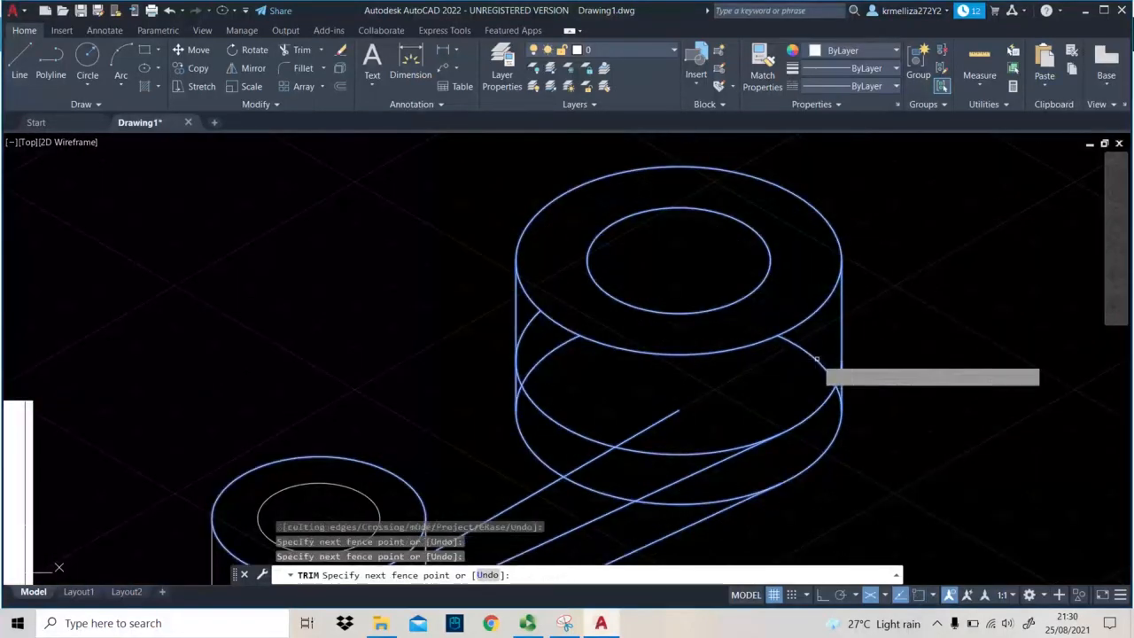
key("Return")
scroll(810, 359, "down", 3)
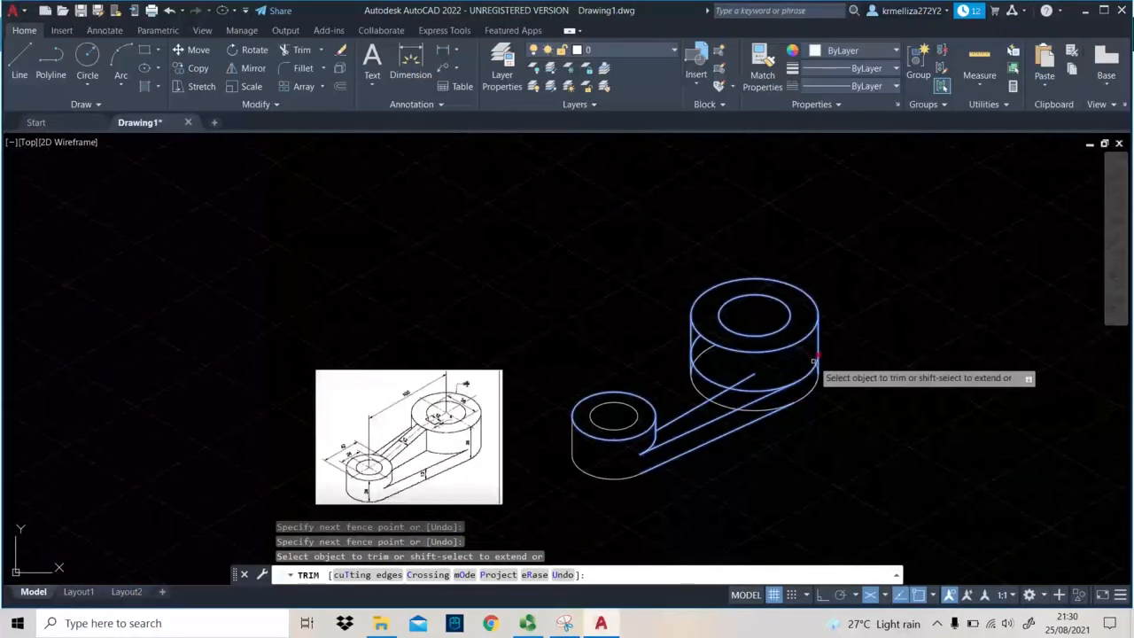
Trim the large boss's leftover side arcs, the centre line inside it and the base arc hidden behind the arm.
scroll(813, 359, "up", 3)
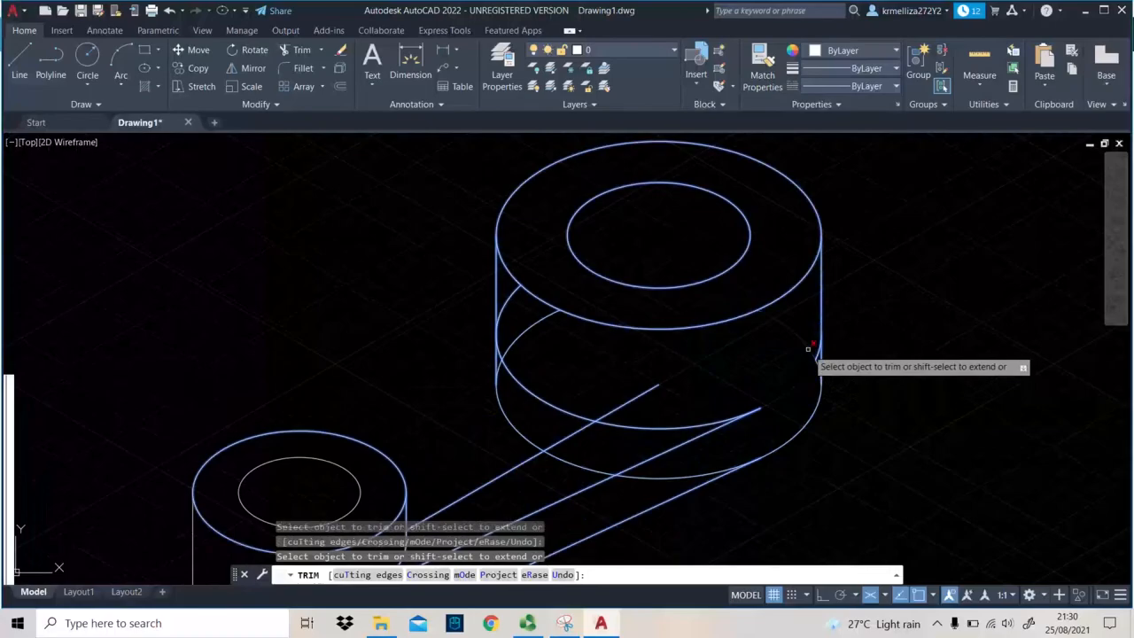
left_click(817, 360)
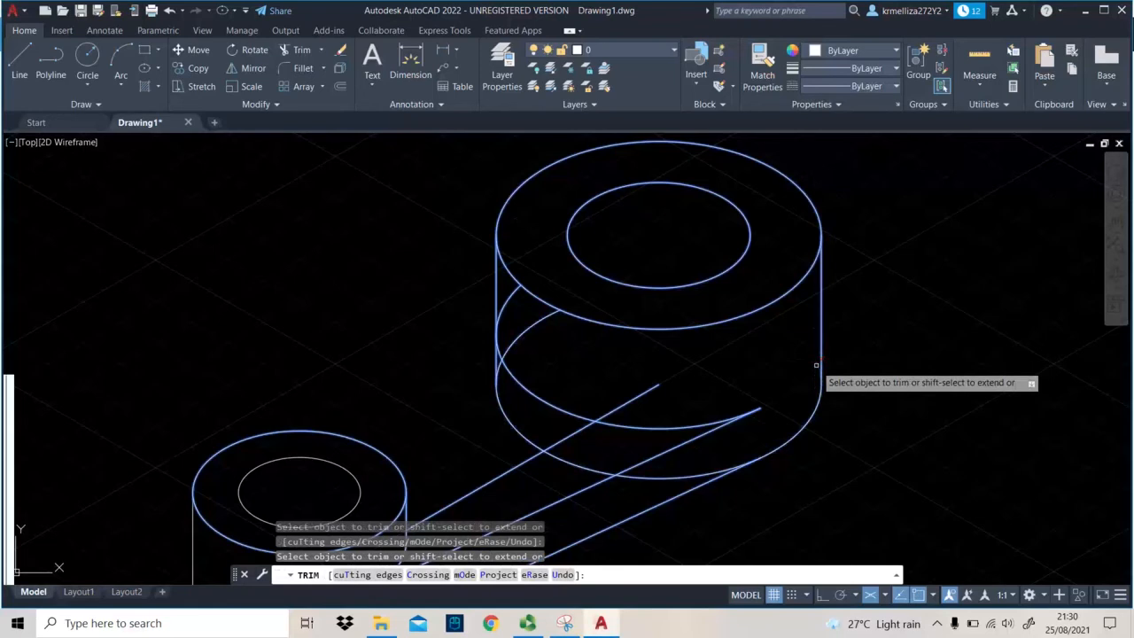
scroll(797, 364, "down", 4)
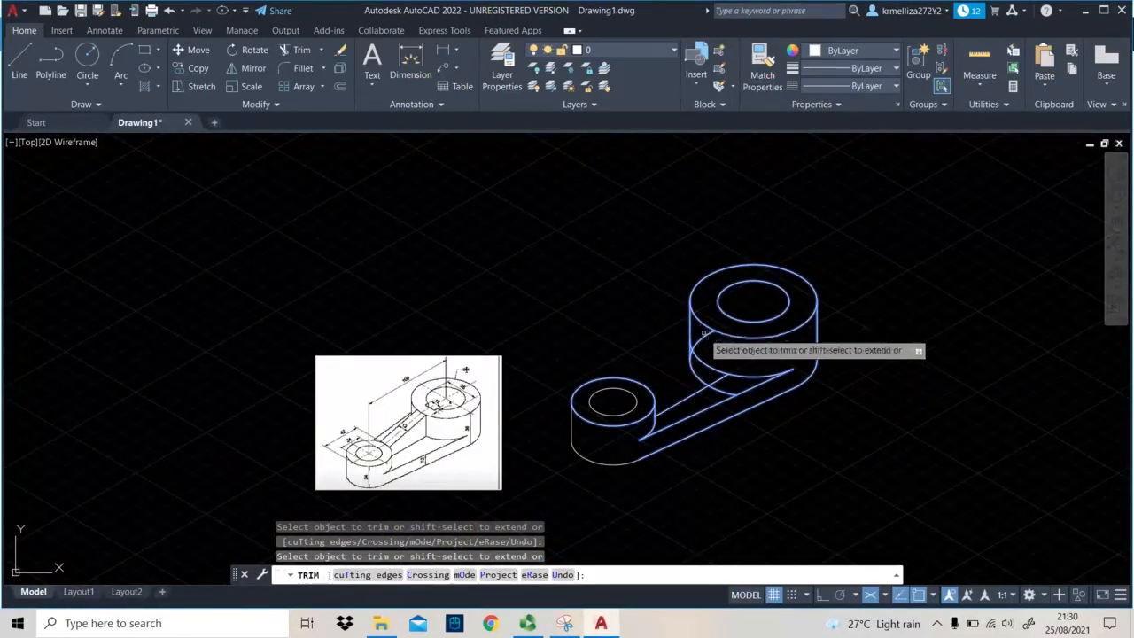
scroll(706, 337, "up", 5)
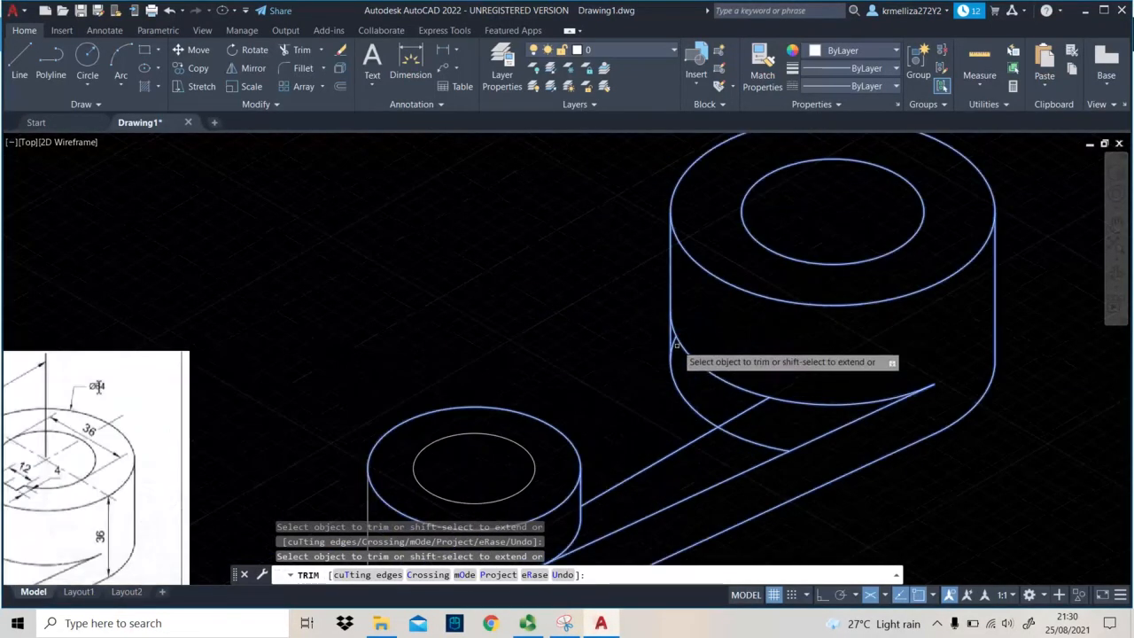
scroll(682, 343, "down", 5)
key("Escape")
scroll(678, 342, "up", 2)
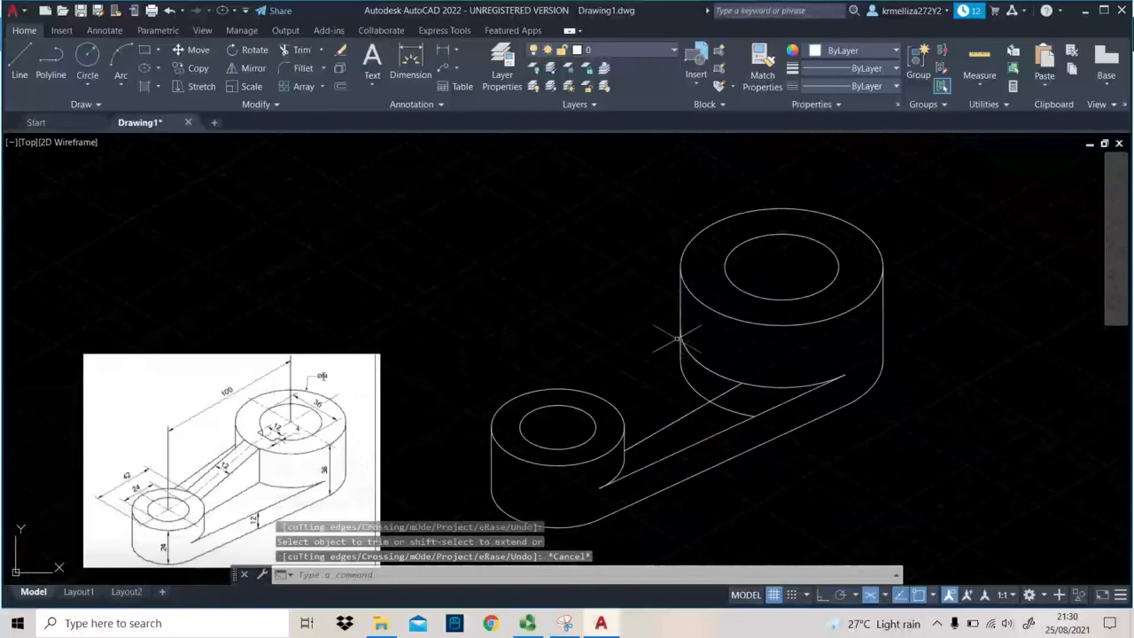
middle_click_drag(678, 347, 761, 295)
type("l")
key("Return")
left_click(654, 367)
key("Escape")
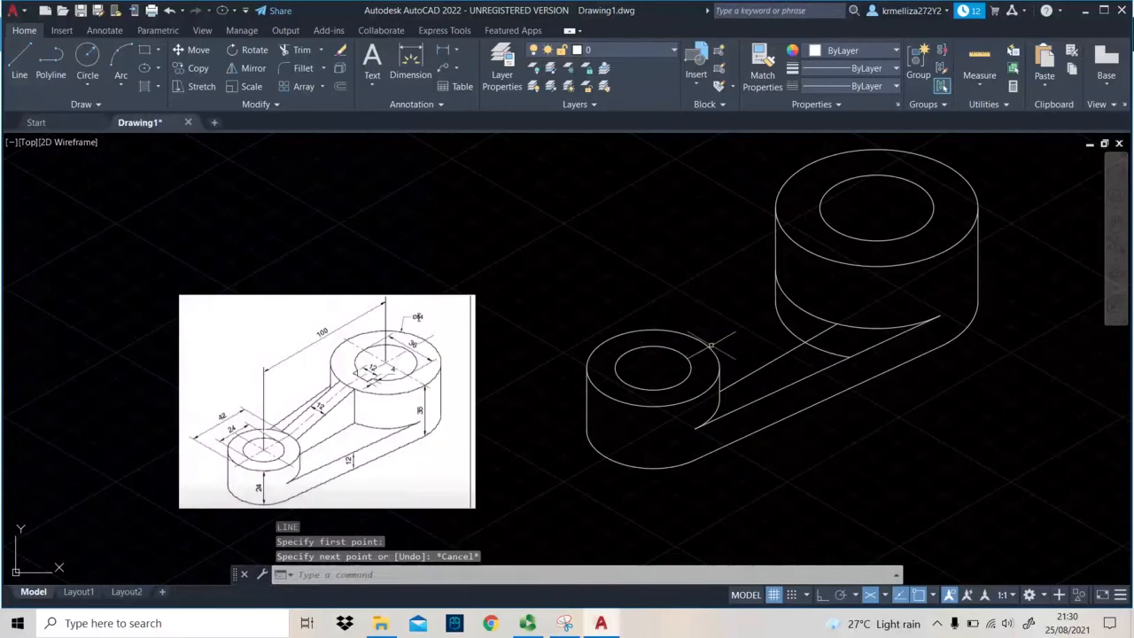
With ortho on, draw a 30° line from the centre of the small boss's top face past its outer edge, towards the large boss.
scroll(649, 359, "up", 3)
type("l")
key("Return")
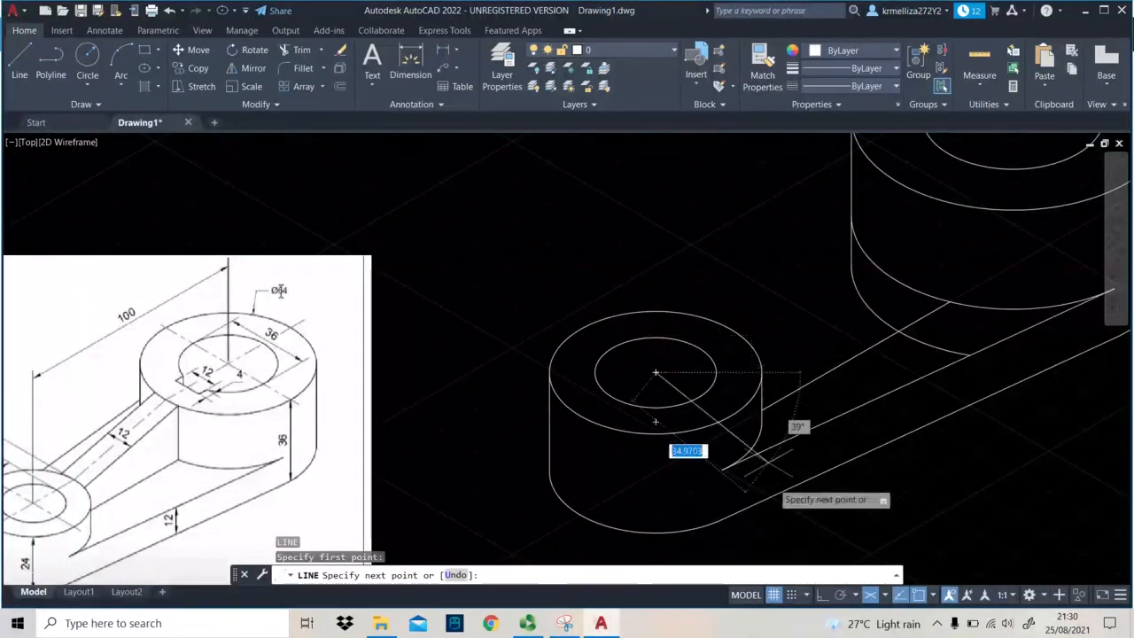
left_click(823, 595)
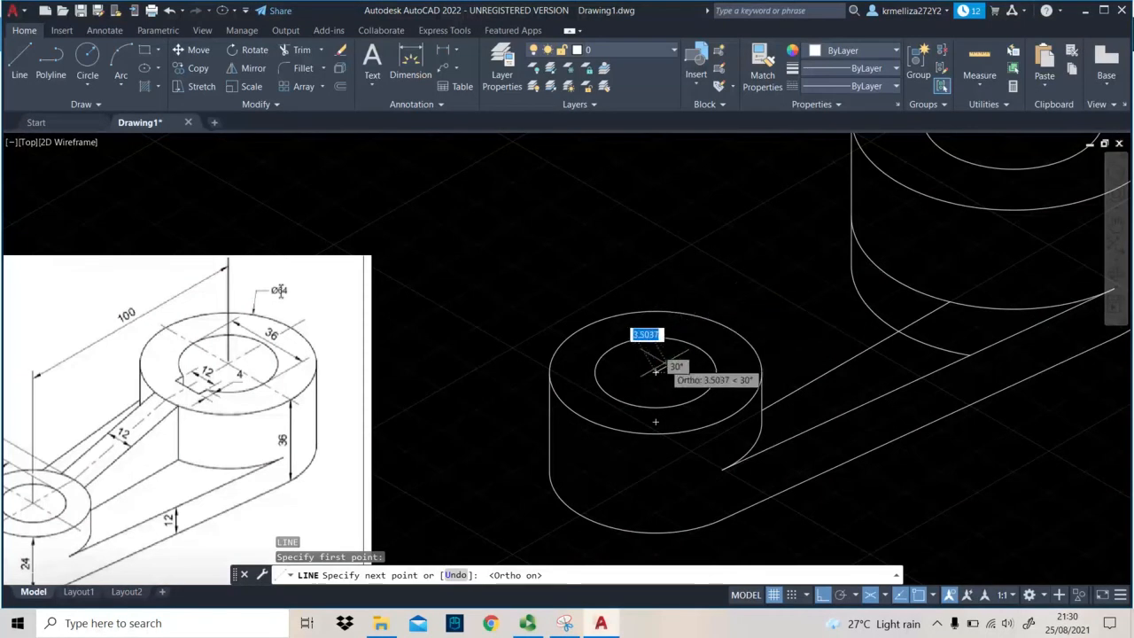
left_click(761, 315)
key("Escape")
left_click(754, 361)
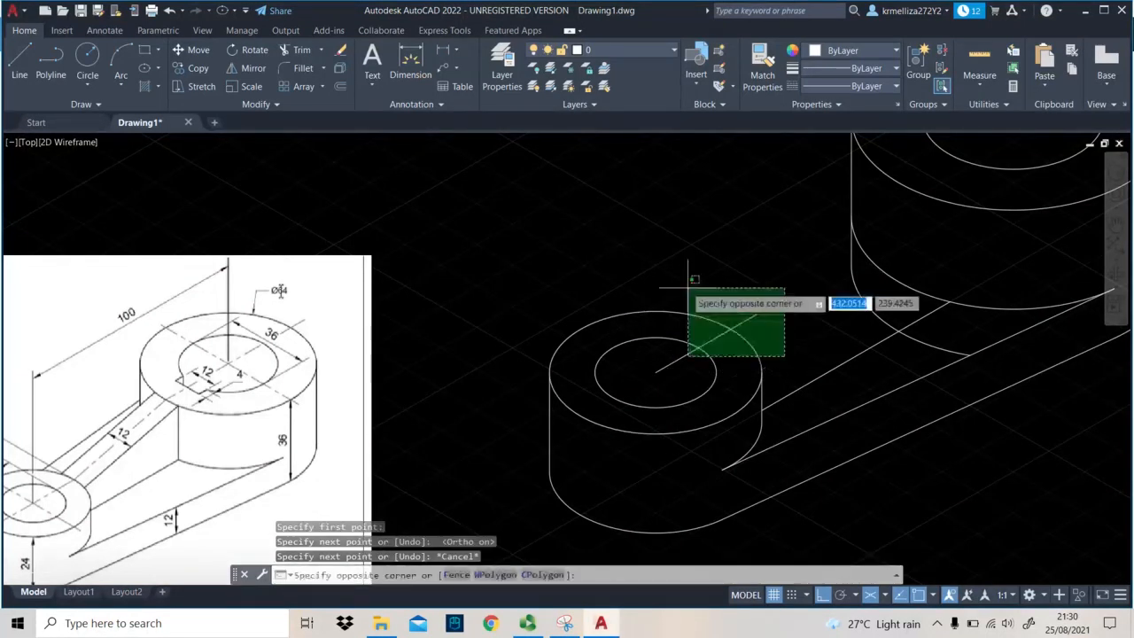
left_click(673, 281)
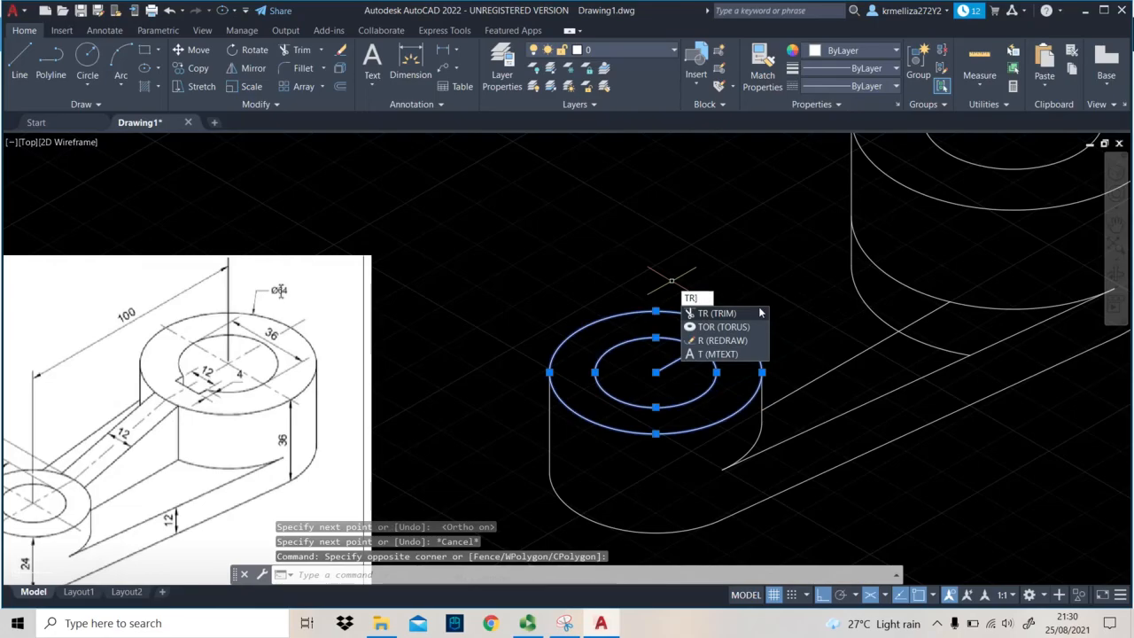
type("TR")
key("Escape")
key("Escape")
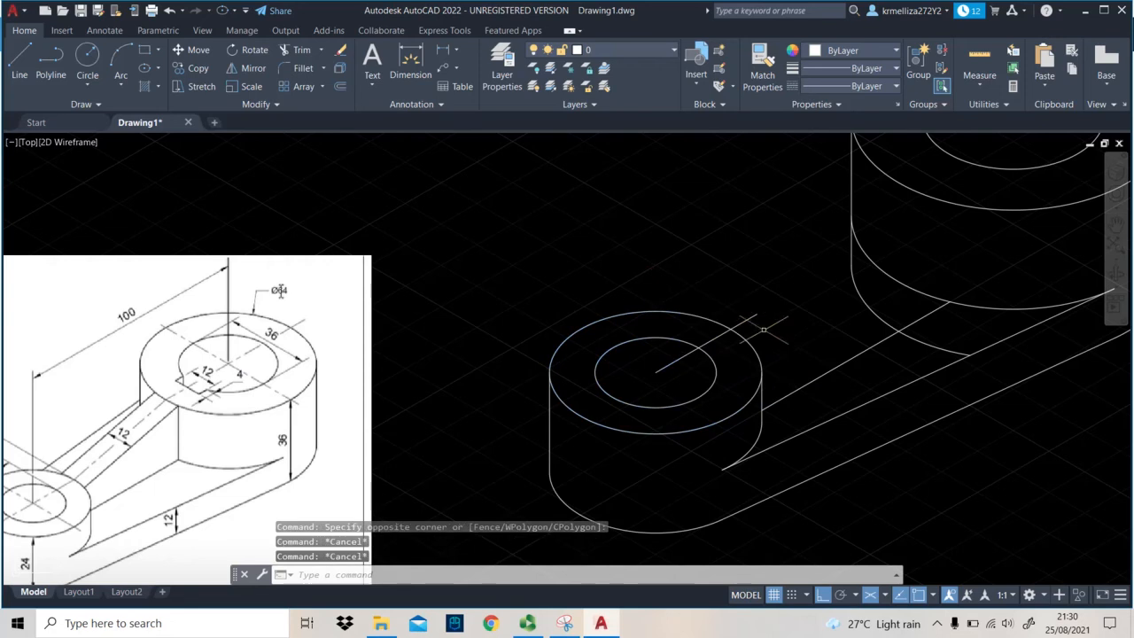
Trim the part of the small boss's centre line that extends beyond the outer isocircle of its top face.
left_click(764, 406)
left_click(755, 398)
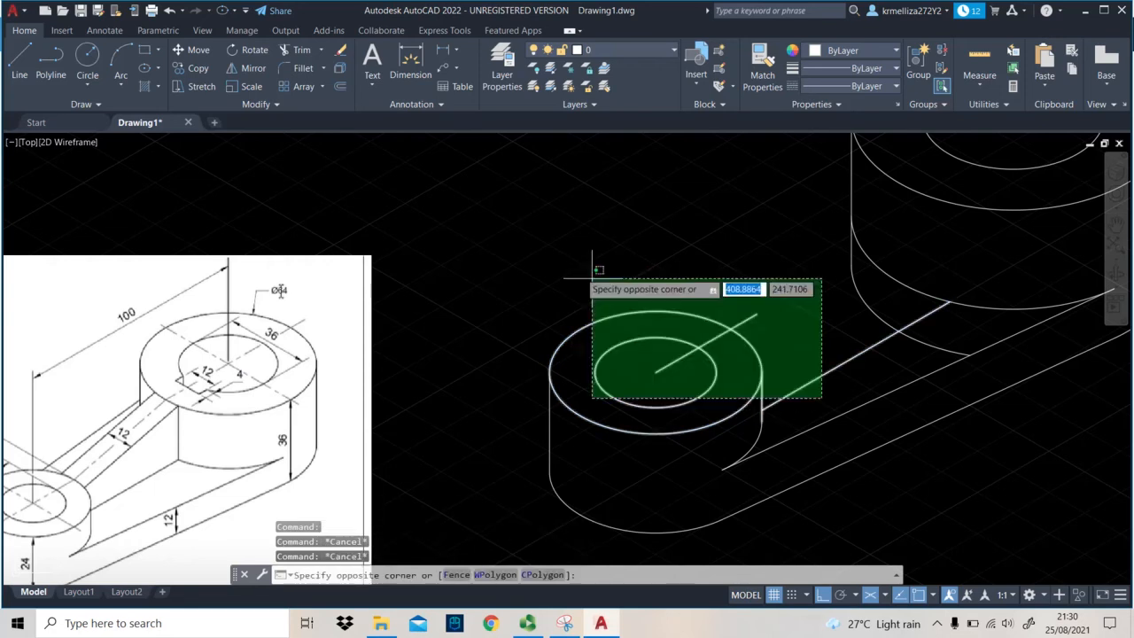
left_click(560, 260)
type("TR")
key("Return")
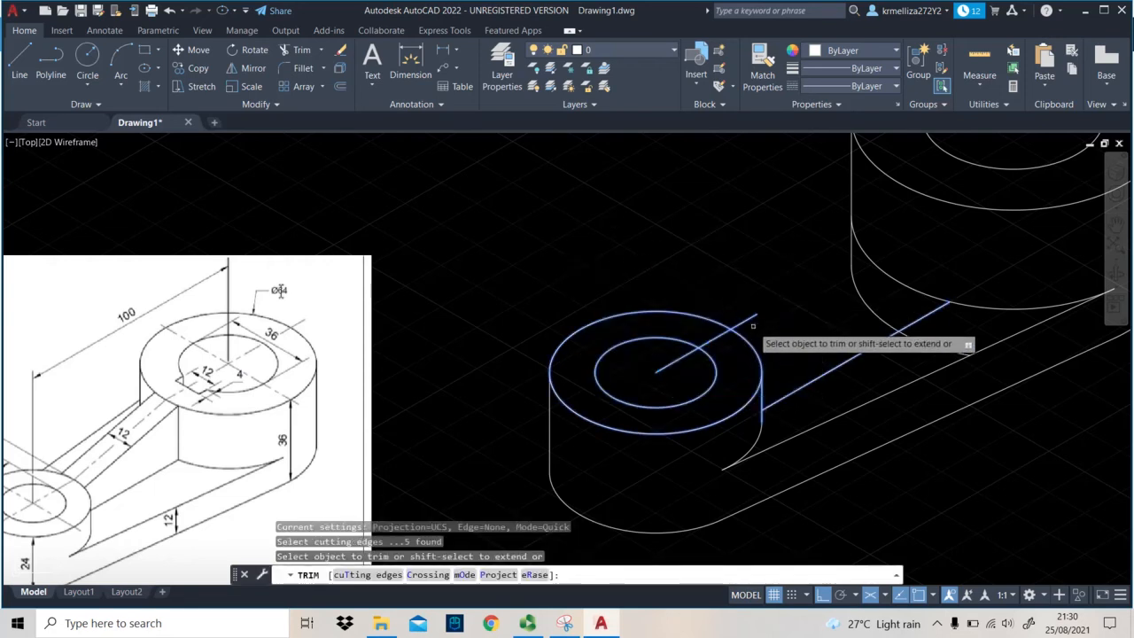
key("Escape")
Draw a line along the isometric axis from the centre of the large boss's top face past its outer edge, towards the small boss.
scroll(724, 373, "down", 3)
scroll(724, 373, "up", 2)
scroll(724, 373, "down", 1)
type("L")
key("Return")
scroll(709, 359, "up", 3)
scroll(706, 357, "down", 2)
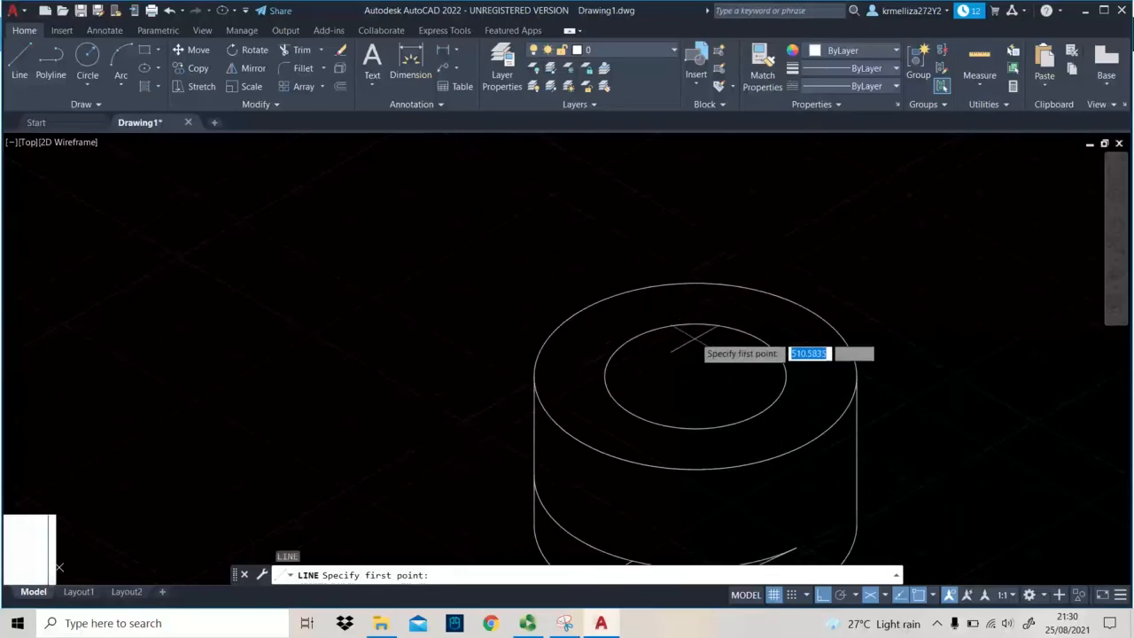
left_click(695, 376)
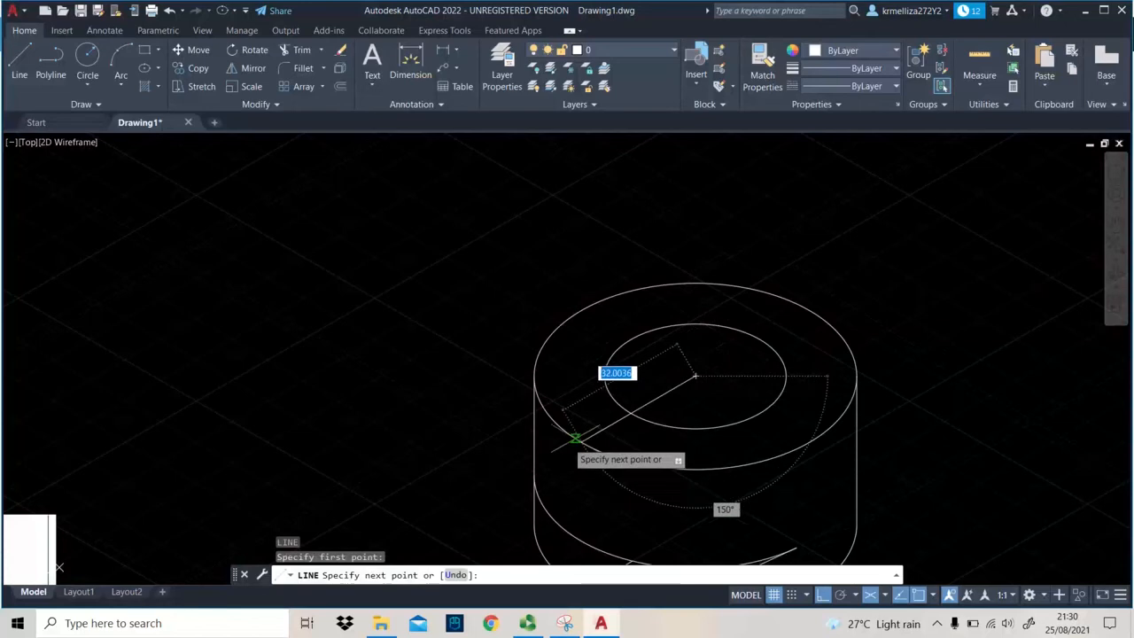
left_click(551, 459)
key("Escape")
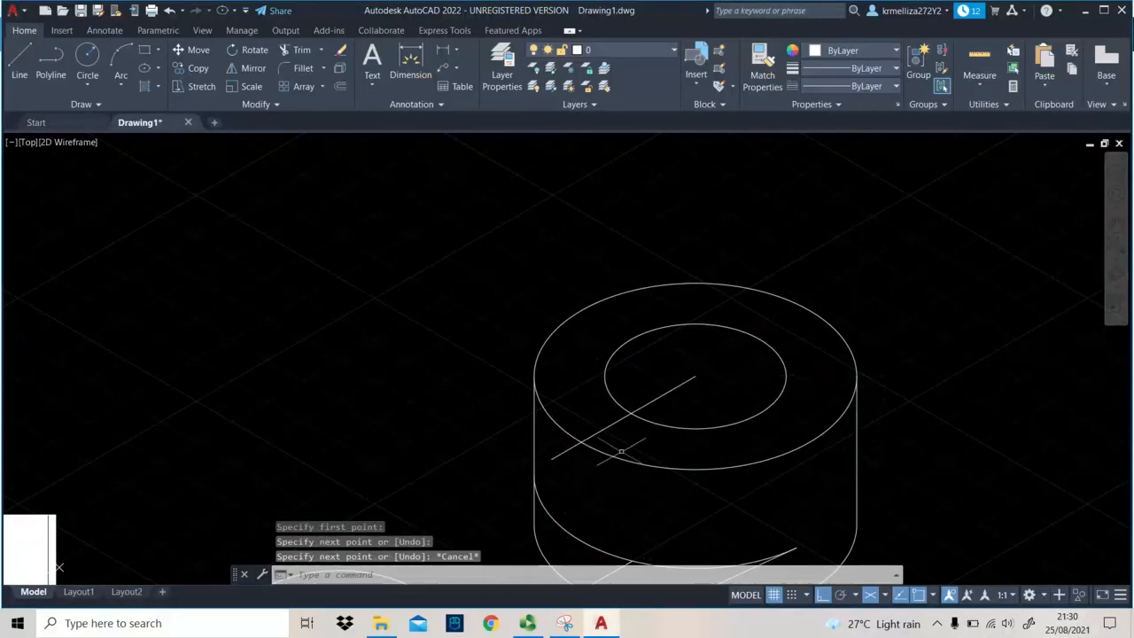
Trim the part of the large boss's centre line that extends beyond the outer isocircle of its top face.
left_click(624, 487)
left_click(505, 395)
type("tr")
key("Return")
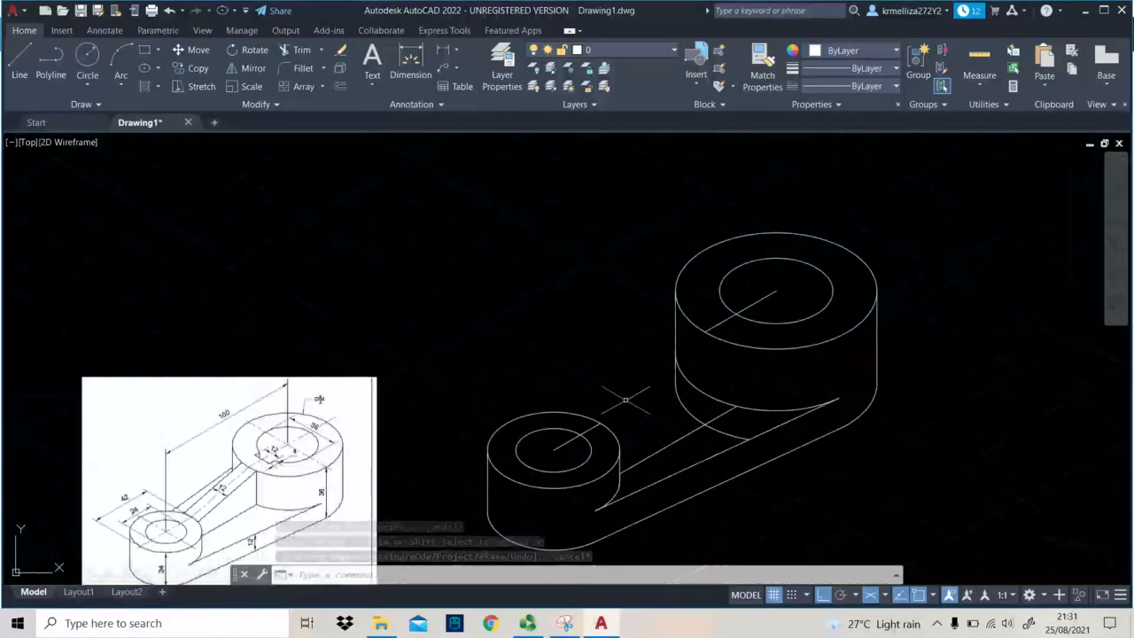
Draw a line joining the outer ends of the two bosses' centre lines, from the small boss's top edge to the large boss's.
middle_click_drag(653, 393, 615, 330)
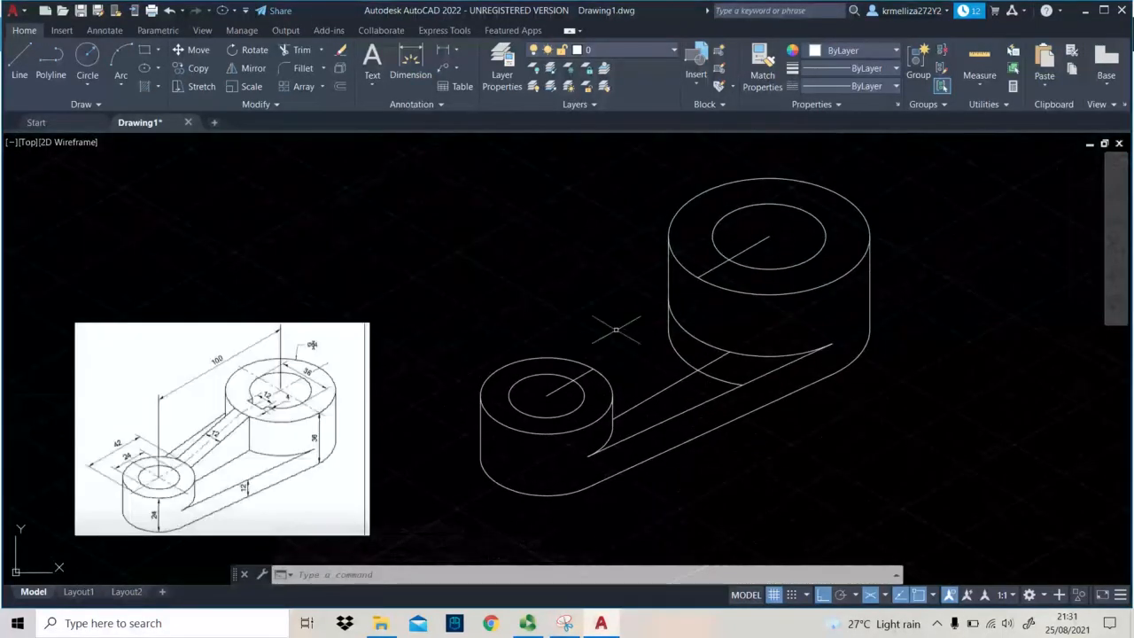
type("l")
key("Return")
left_click(592, 369)
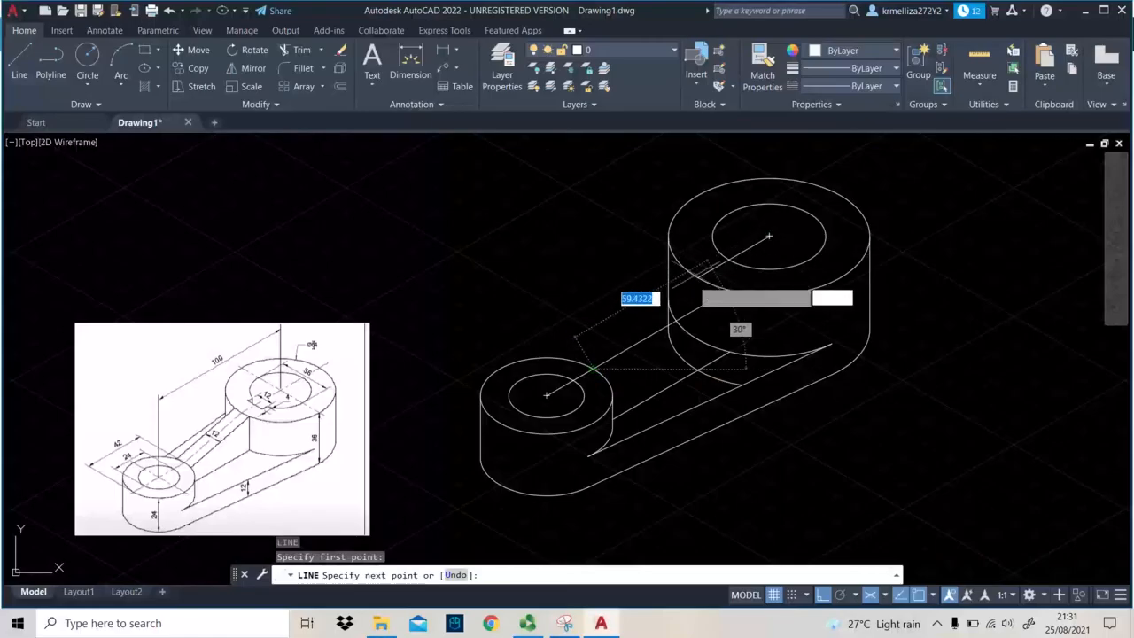
left_click(699, 278)
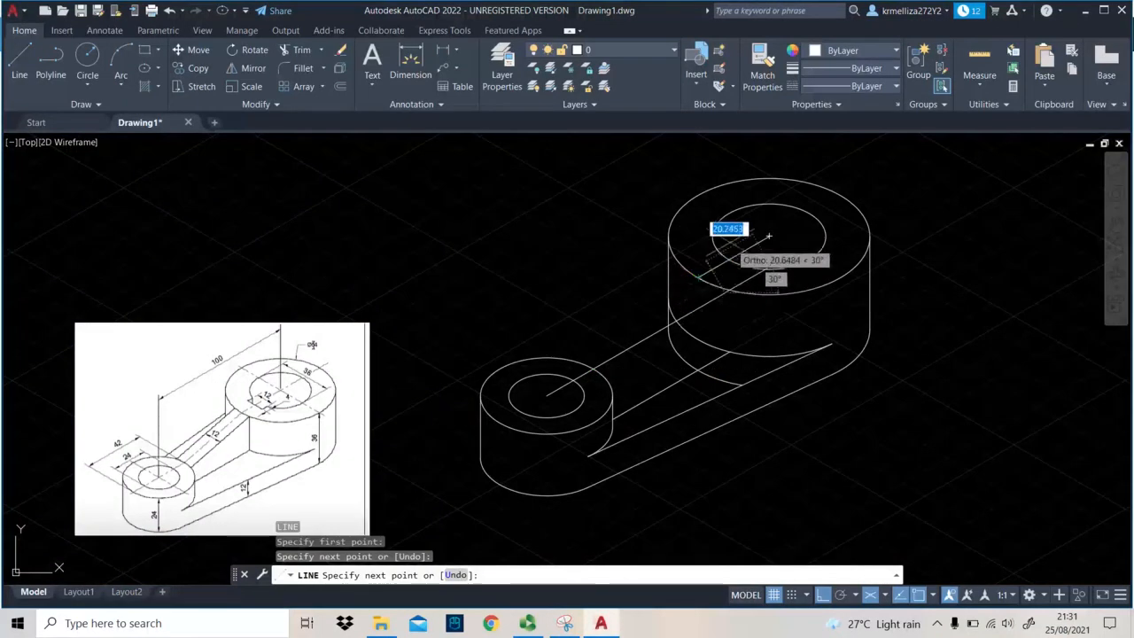
key("ctrl+z")
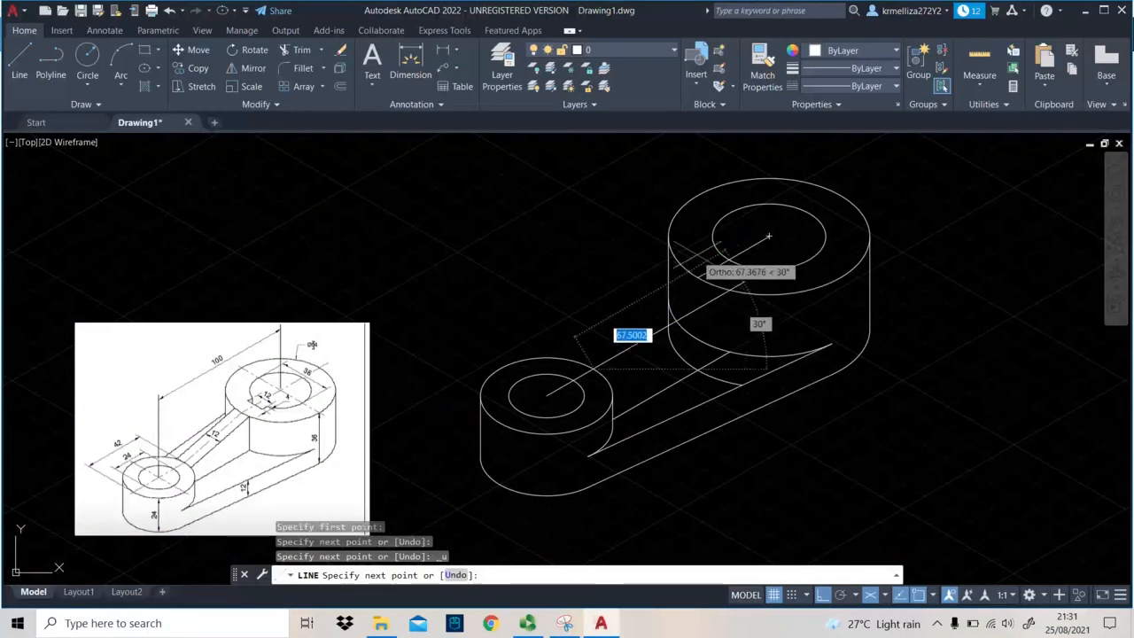
scroll(696, 257, "up", 4)
key("Escape")
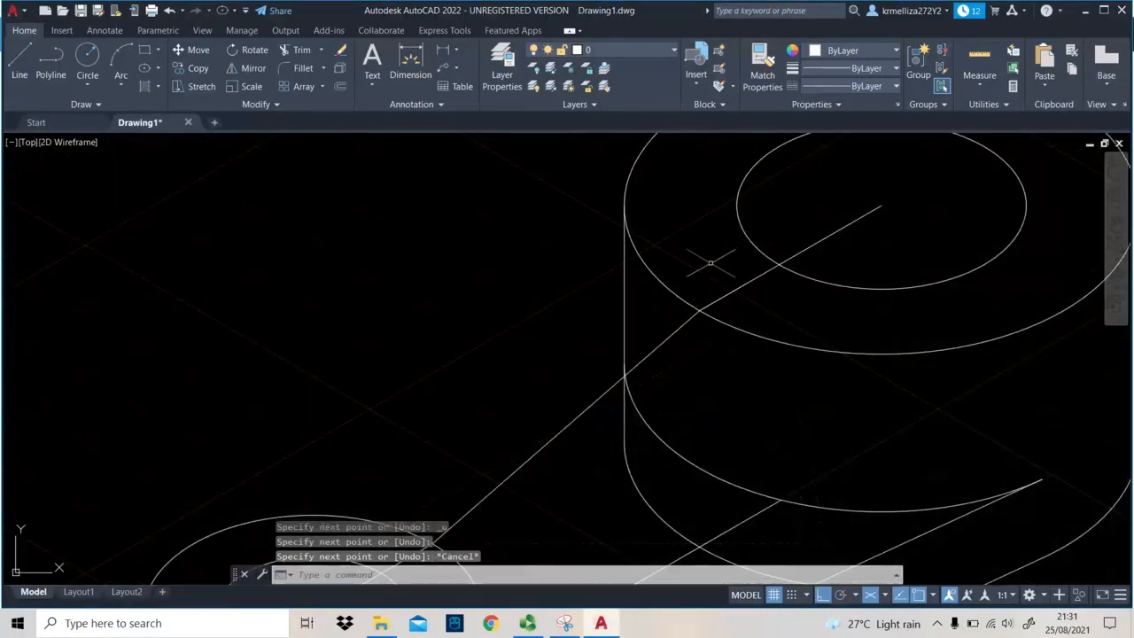
Offset the line joining the two bosses by 6 to both sides to form the rib's edges.
scroll(640, 276, "down", 4)
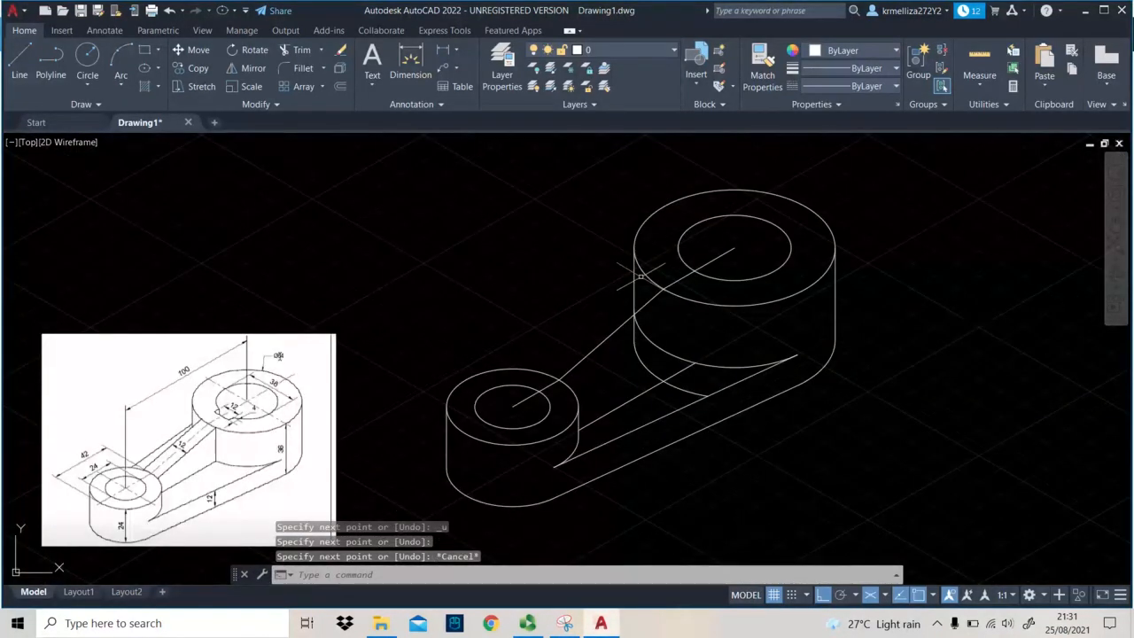
left_click(605, 342)
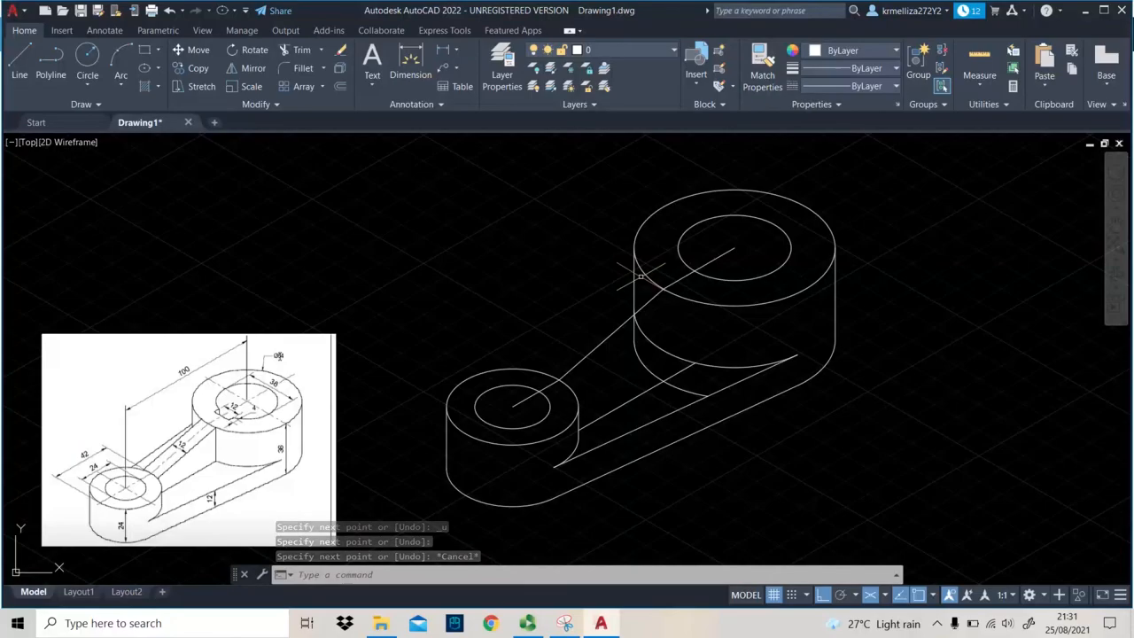
type("OFFSET")
key("Return")
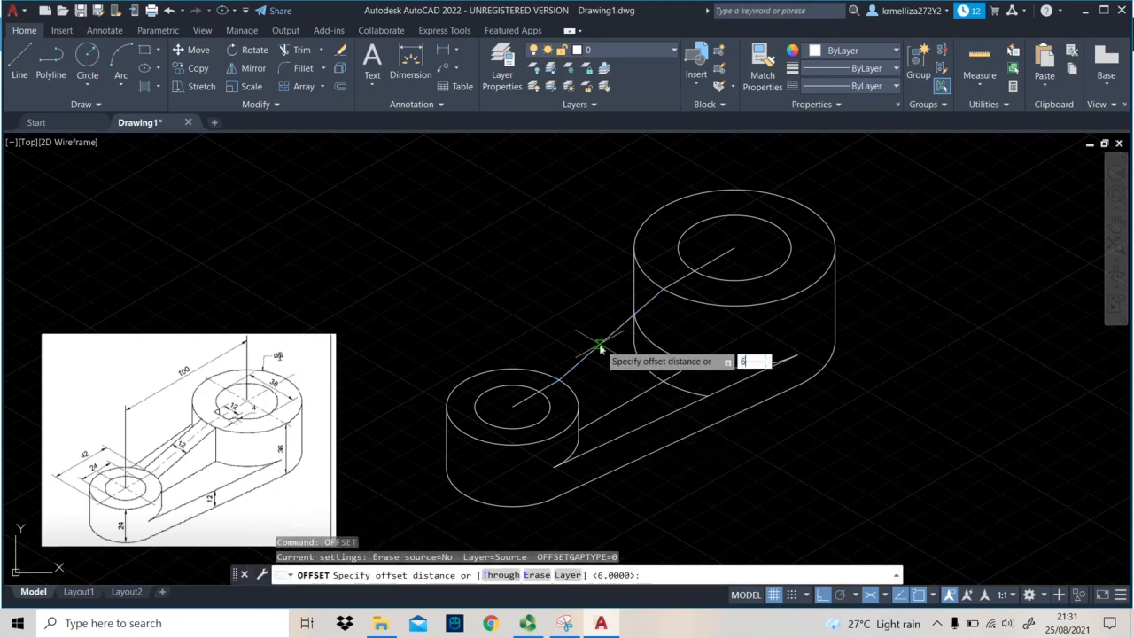
type("6")
key("Return")
left_click(596, 341)
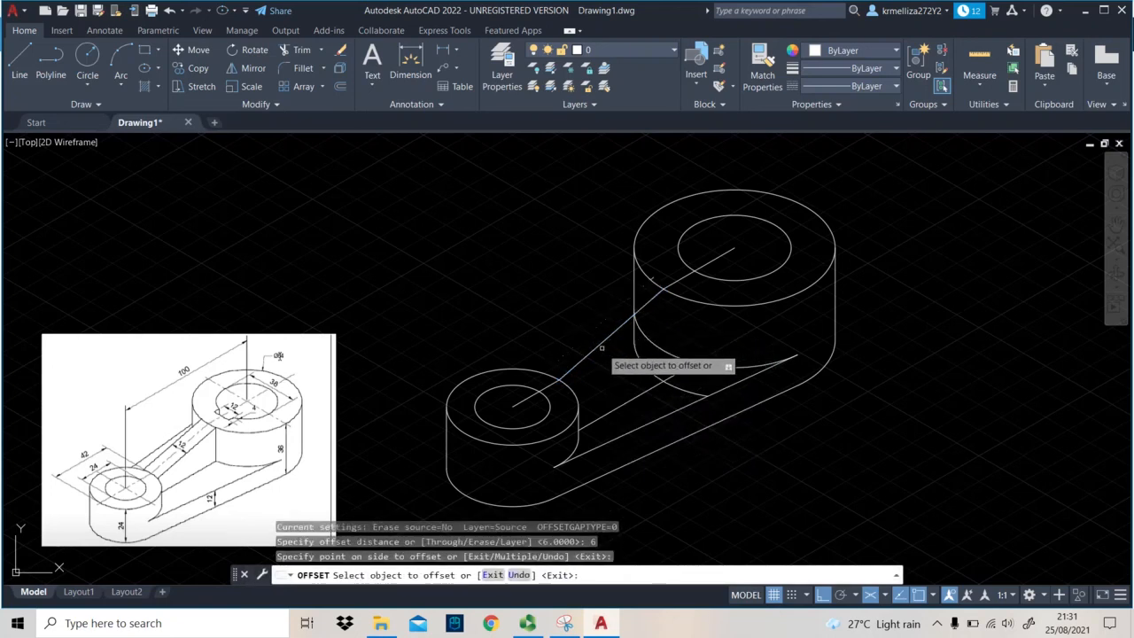
left_click(602, 332)
left_click(608, 339)
key("Escape")
scroll(594, 335, "up", 2)
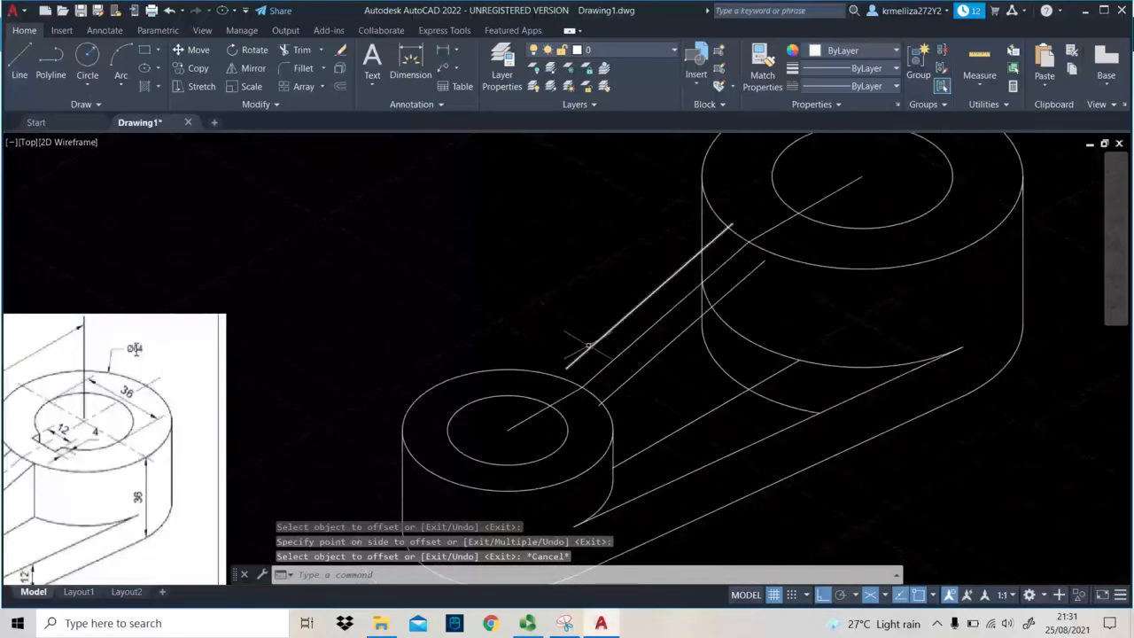
scroll(592, 337, "up", 2)
left_click(611, 324)
left_click(587, 344)
key("Escape")
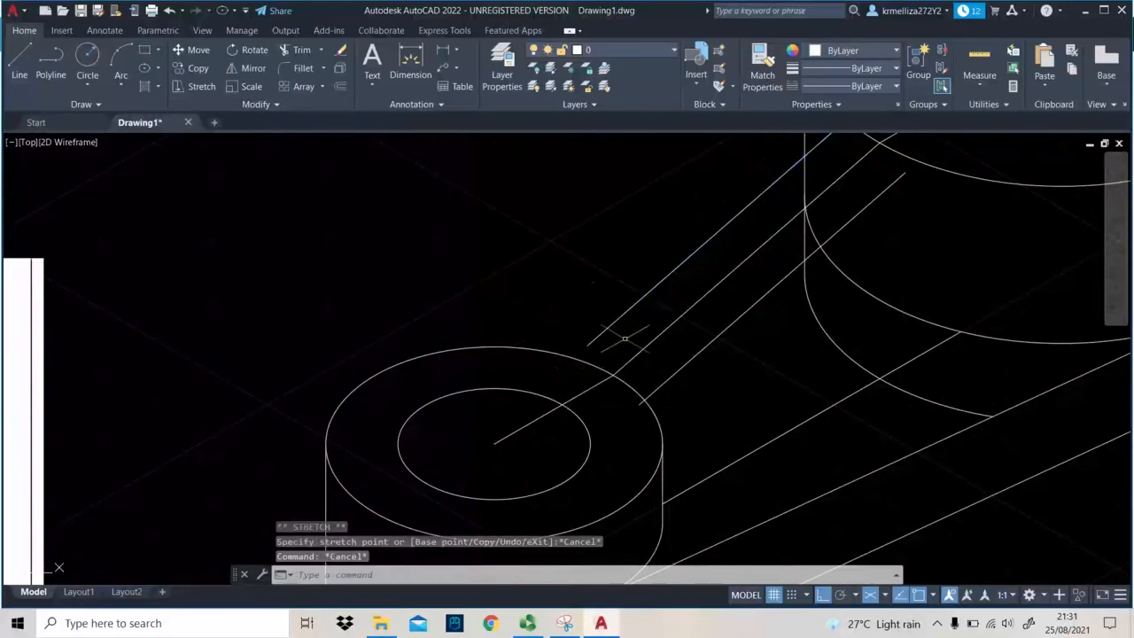
With ortho off, stretch the lower end of the upper offset line past the small boss's outer edge onto its top face.
left_click(824, 595)
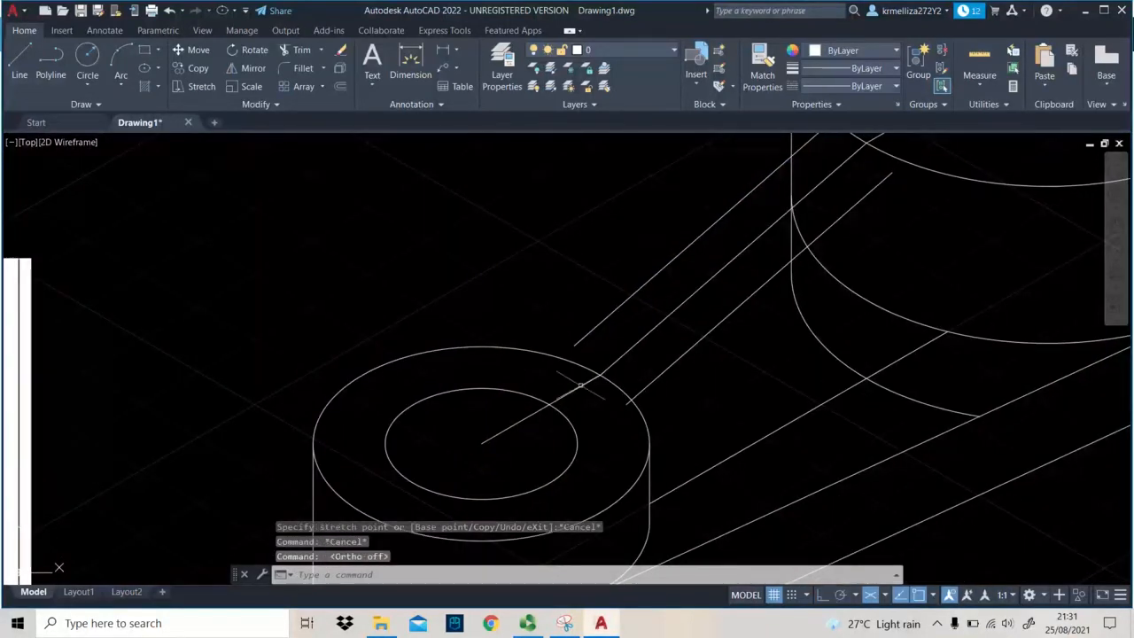
left_click(576, 339)
left_click(577, 340)
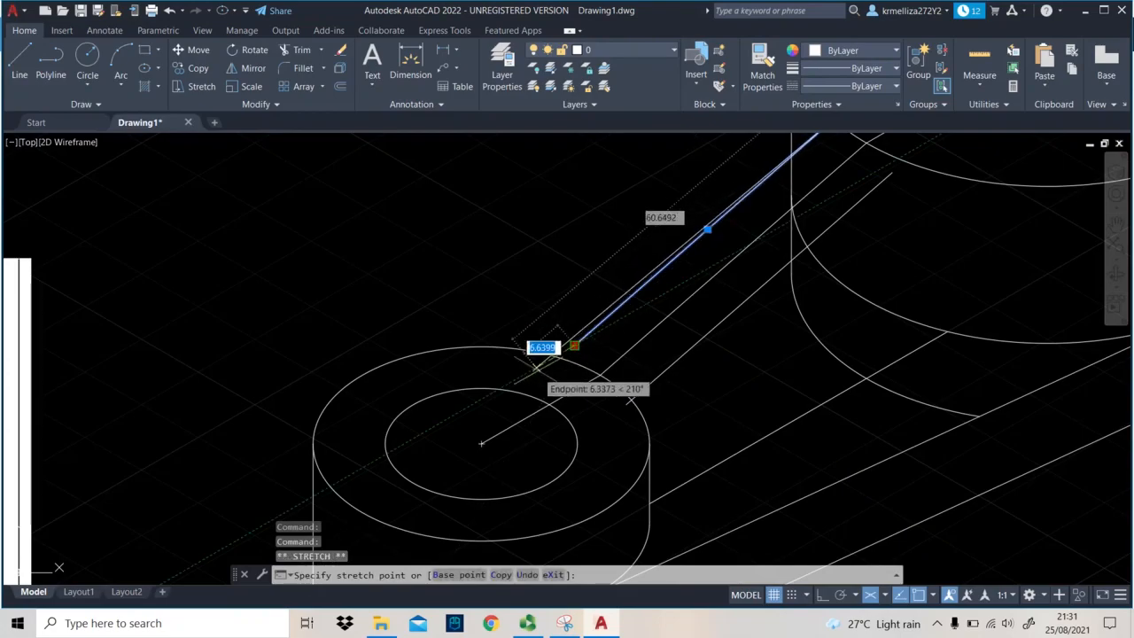
key("Escape")
key("Escape")
Stretch the upper end of the lower offset line past the large boss's outer edge onto its top face.
scroll(608, 322, "up", 2)
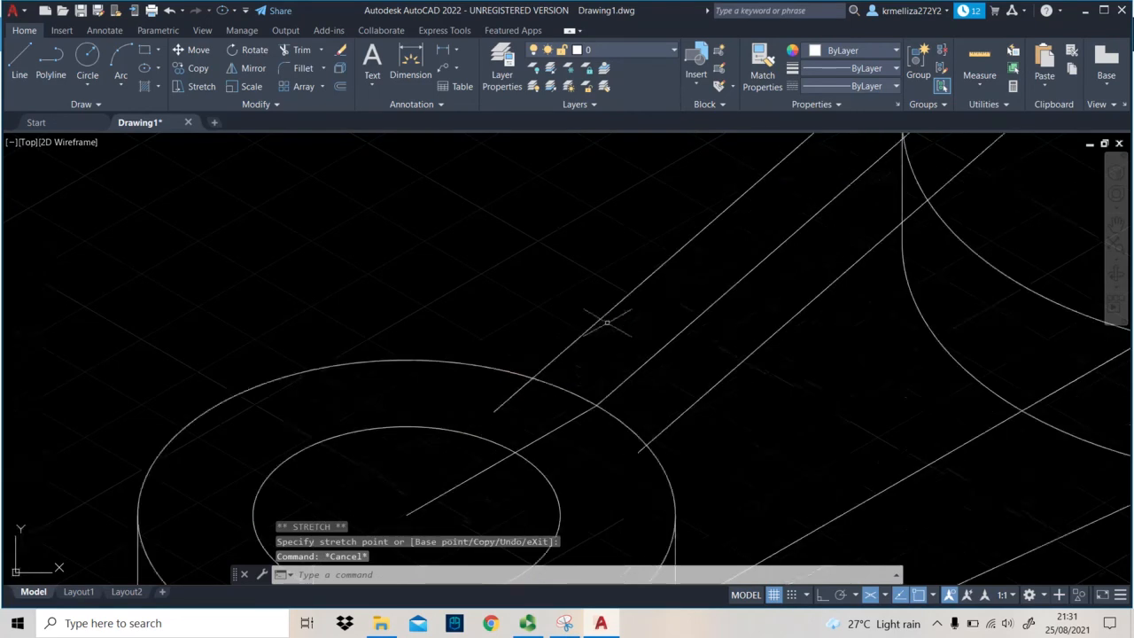
scroll(634, 420, "down", 4)
scroll(725, 336, "up", 4)
left_click(749, 389)
left_click(763, 376)
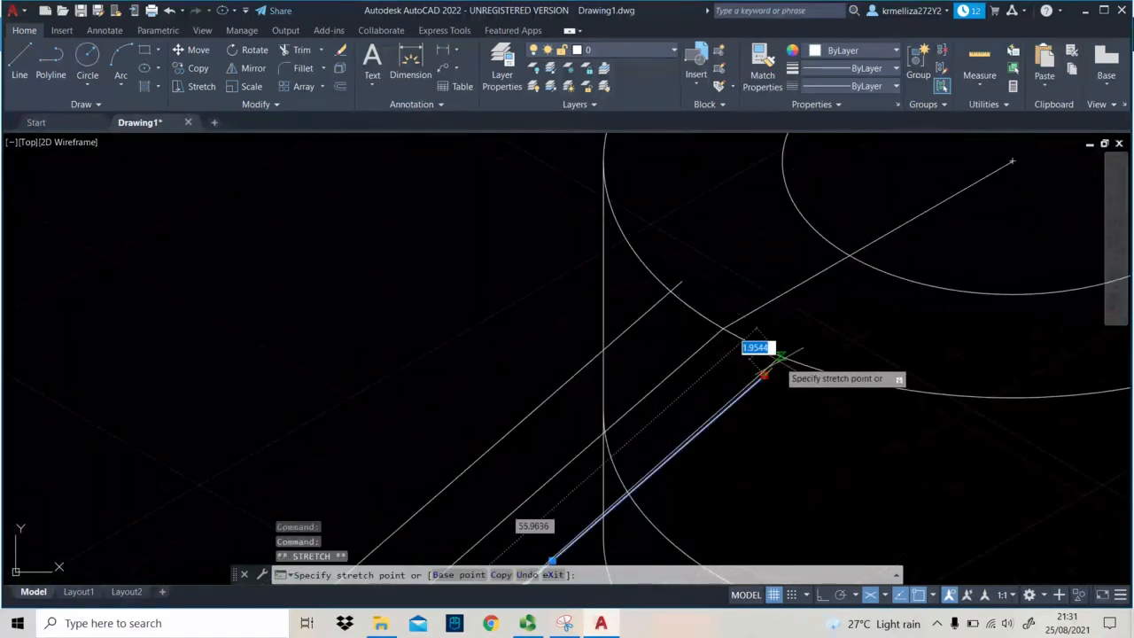
key("Escape")
key("Escape")
Trim the ends of both offset rib lines that extend inside the large boss's outer top isocircle.
left_click(791, 398)
left_click(612, 225)
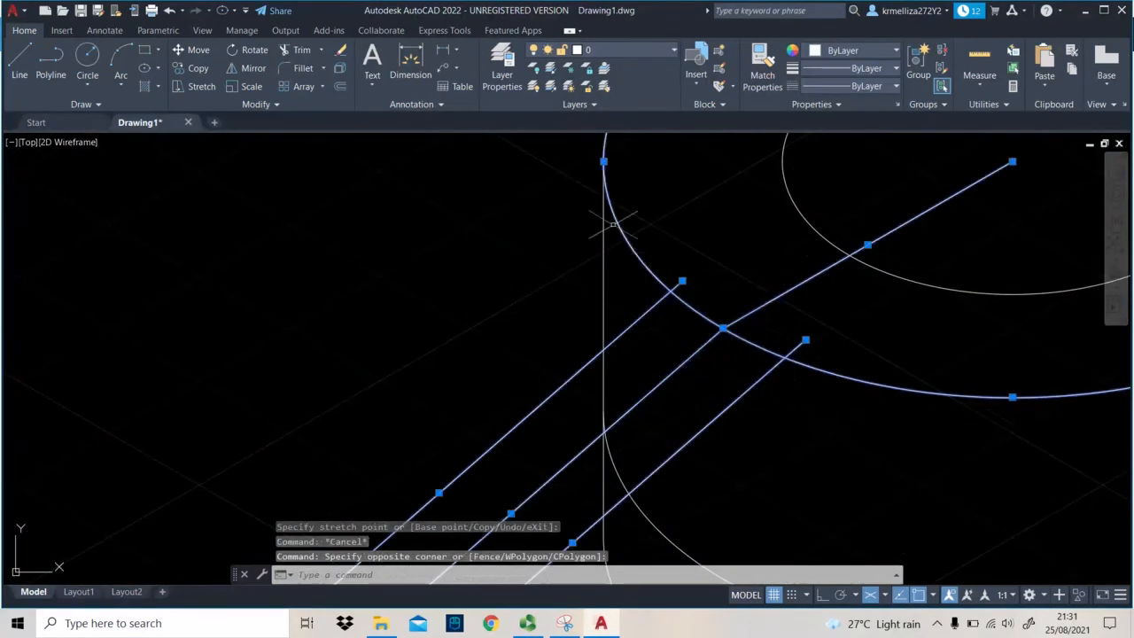
key("Return")
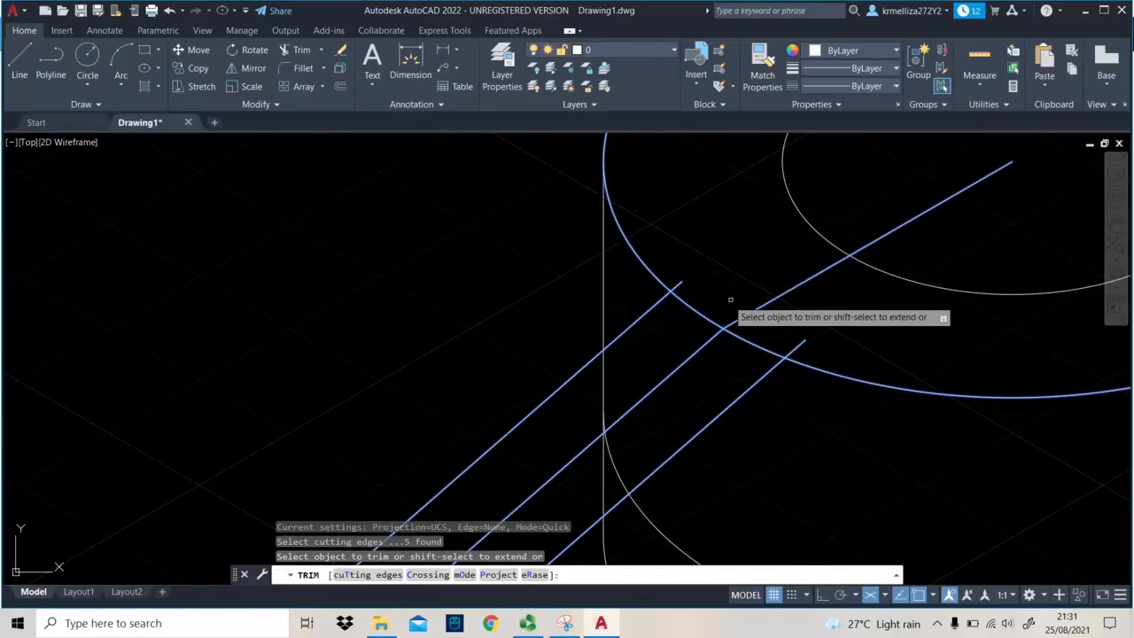
left_click(683, 283)
scroll(720, 305, "down", 4)
middle_click_drag(719, 305, 763, 273)
key("Escape")
Trim the ends of both offset rib lines that extend inside the small boss's outer top isocircle.
left_click(646, 473)
left_click(576, 376)
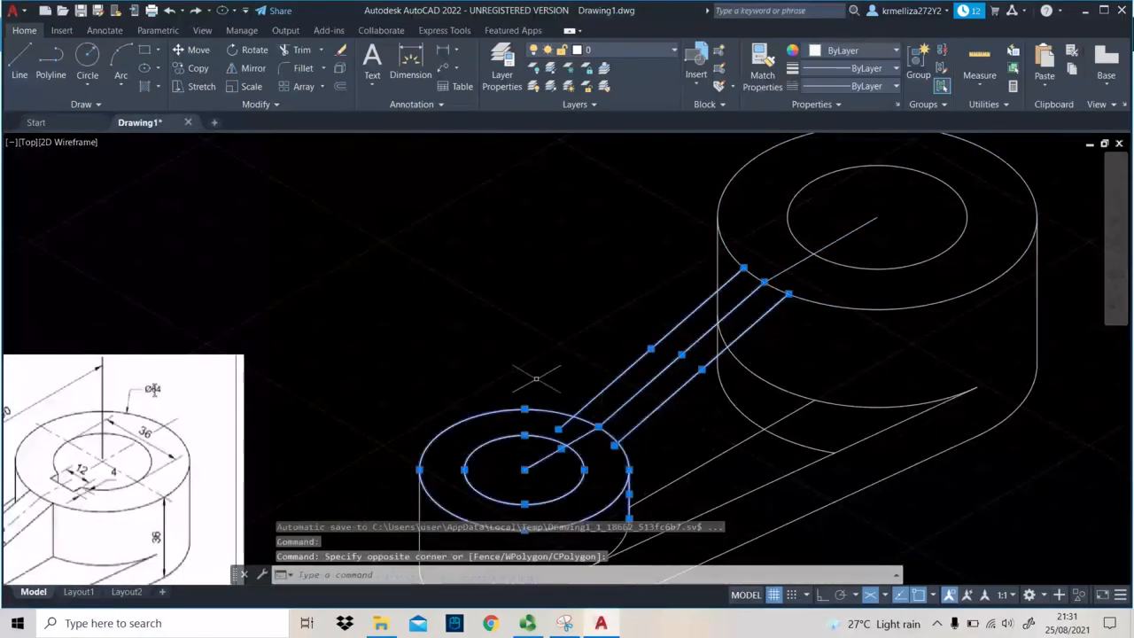
type("r")
key("Return")
scroll(549, 399, "up", 4)
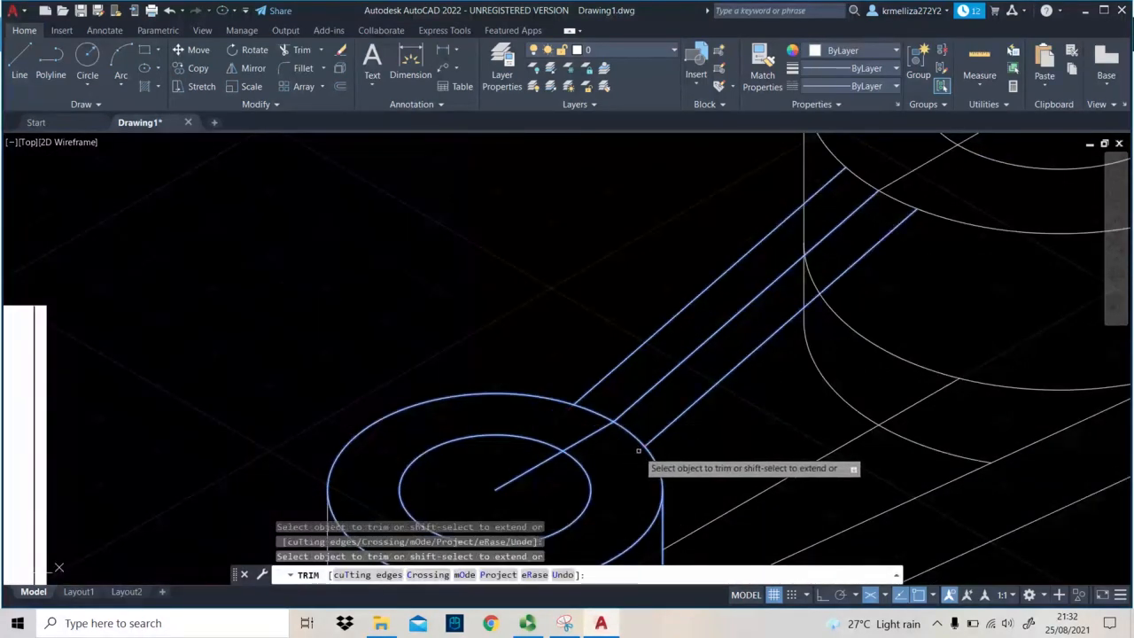
key("Escape")
With ortho on and the right isoplane, draw a vertical line about 74 long down from the lower rib edge's end on the large boss.
scroll(495, 428, "down", 2)
scroll(495, 428, "down", 3)
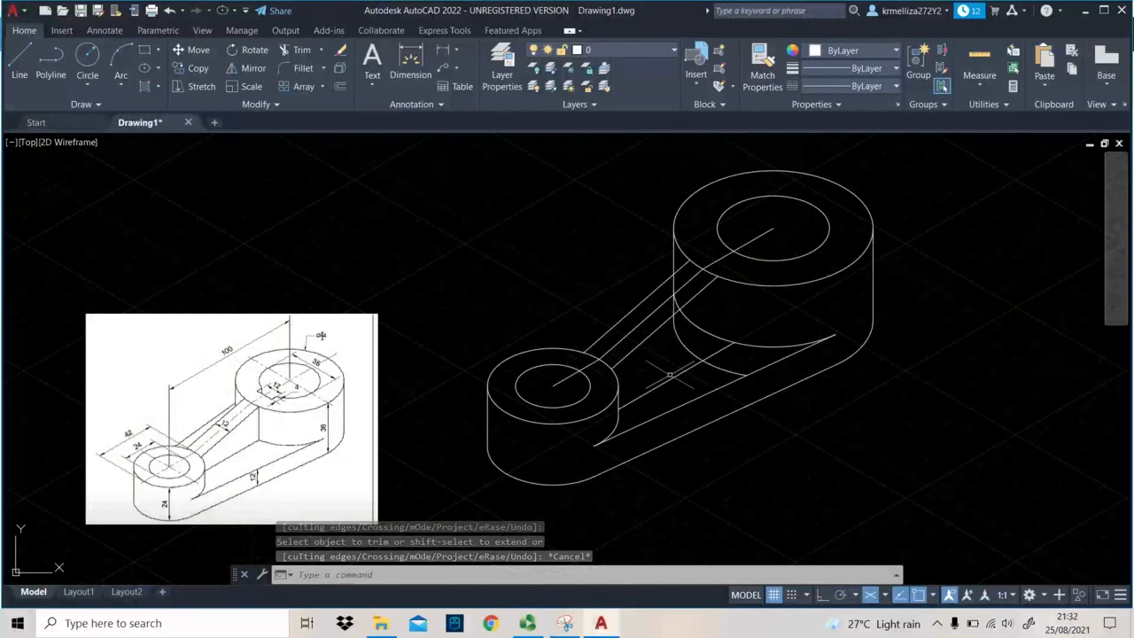
middle_click_drag(685, 369, 627, 385)
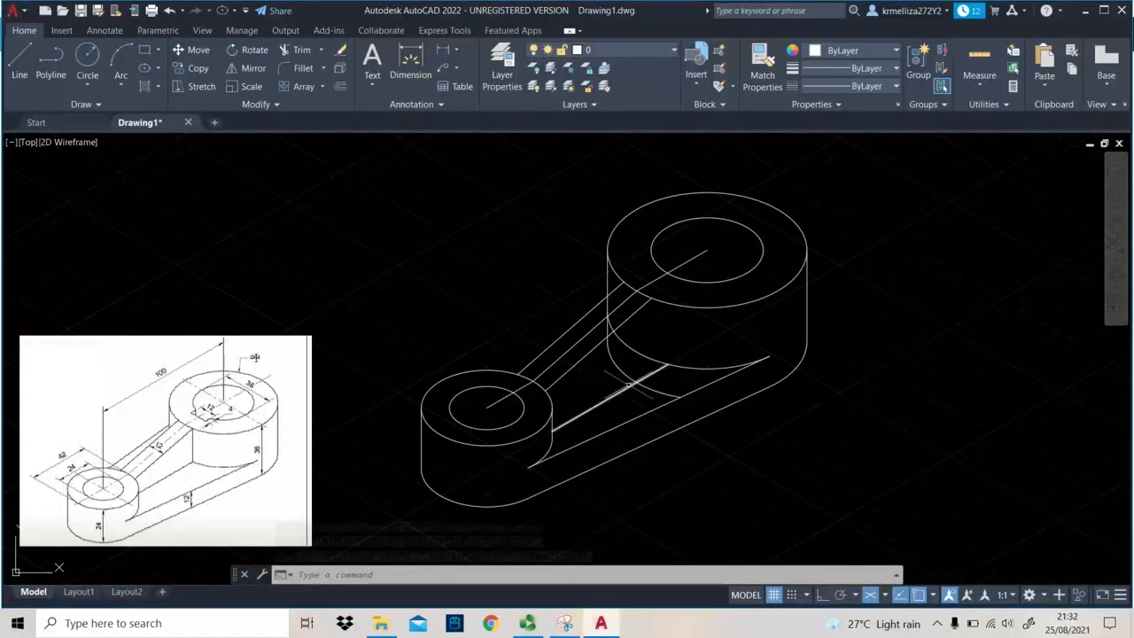
mouse_move(523, 392)
middle_mouse_down()
mouse_move(633, 335)
mouse_move(589, 354)
middle_mouse_up()
key("l")
key("Return")
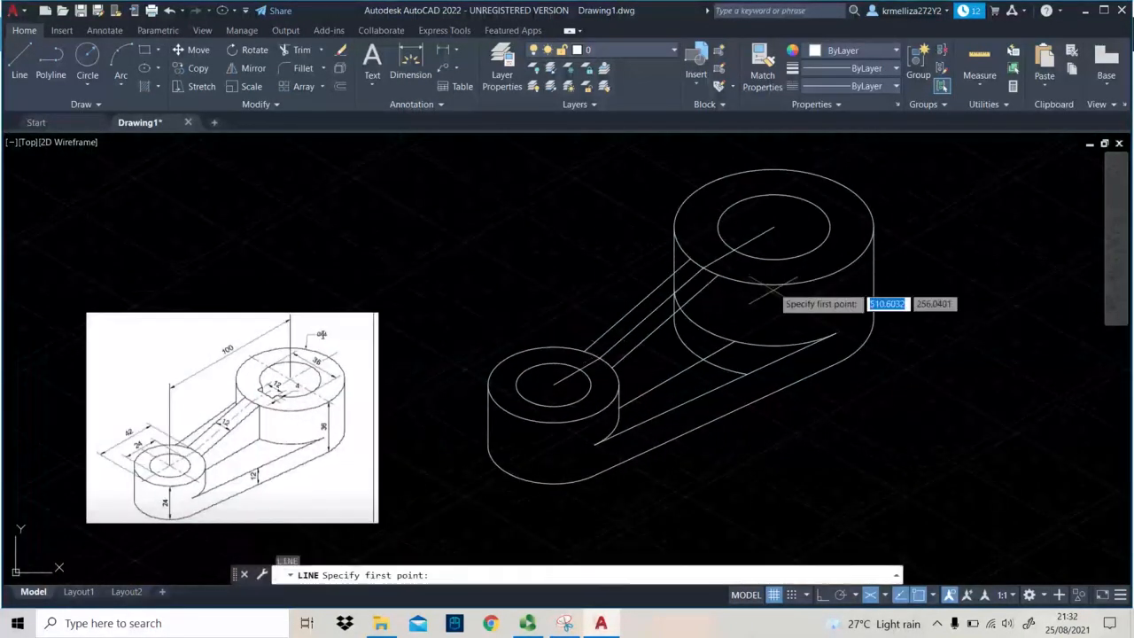
left_click(717, 275)
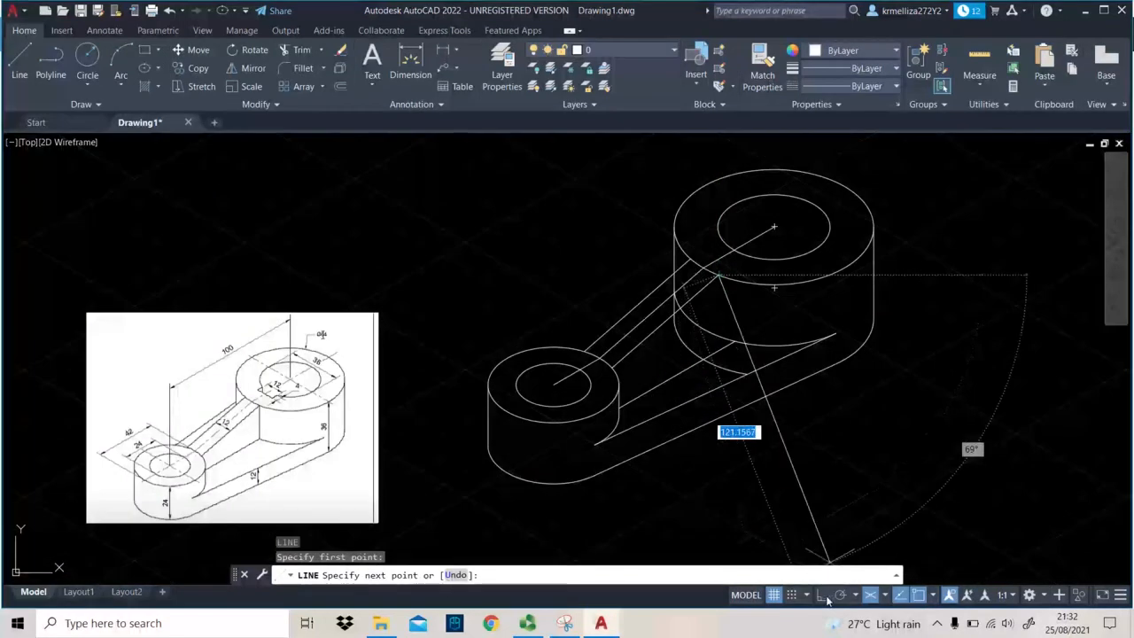
left_click(826, 596)
key("F5")
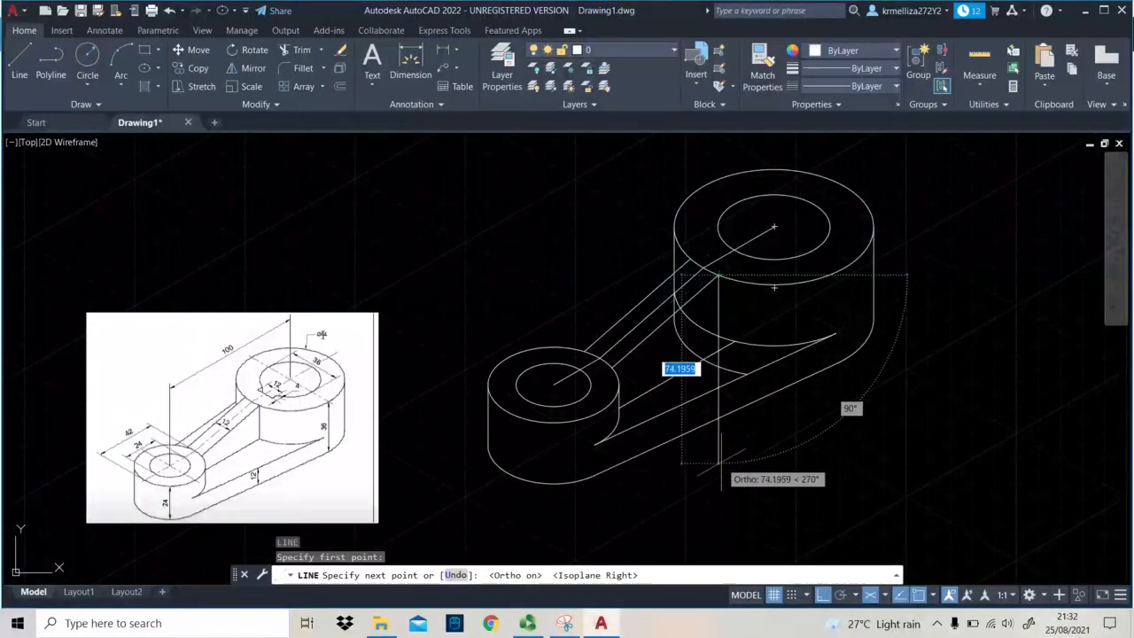
left_click(720, 462)
key("Escape")
Trim the vertical line below the large boss's lower arc, removing its leftover pieces down to the free end.
left_click(835, 468)
left_click(681, 304)
type("tr")
key("Return")
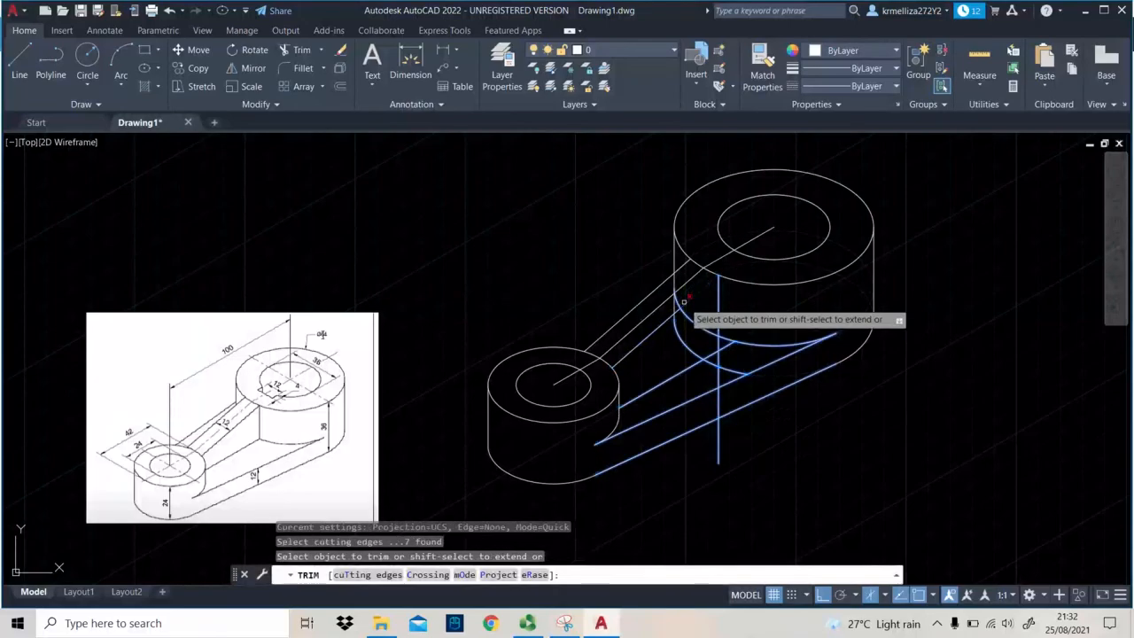
left_click(716, 342)
left_click(719, 365)
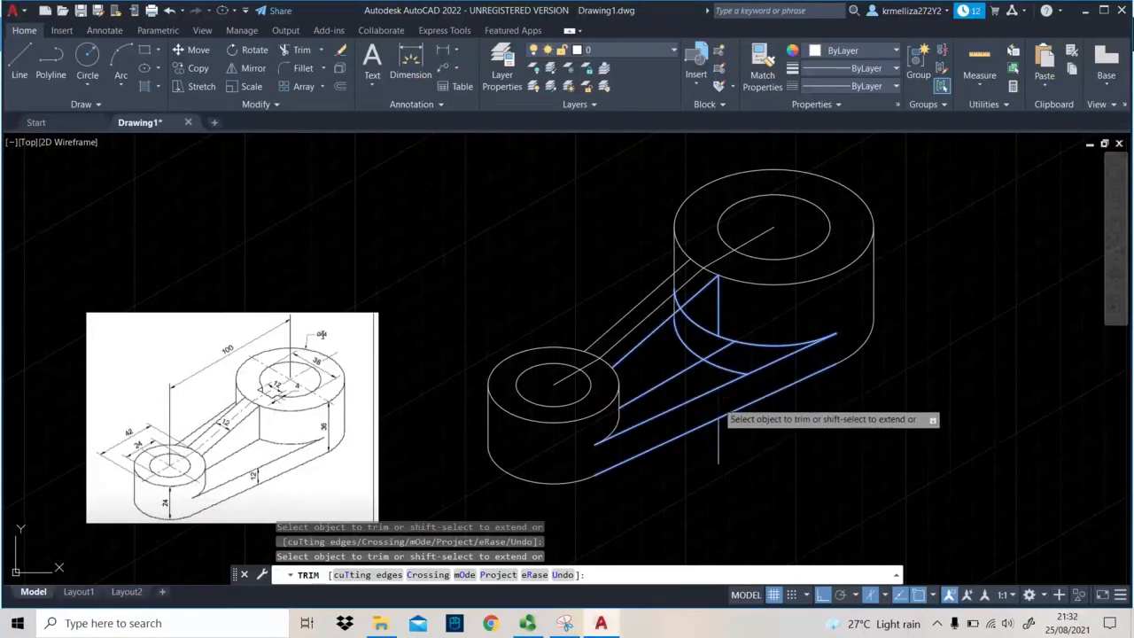
key("Escape")
middle_click_drag(704, 335, 705, 347)
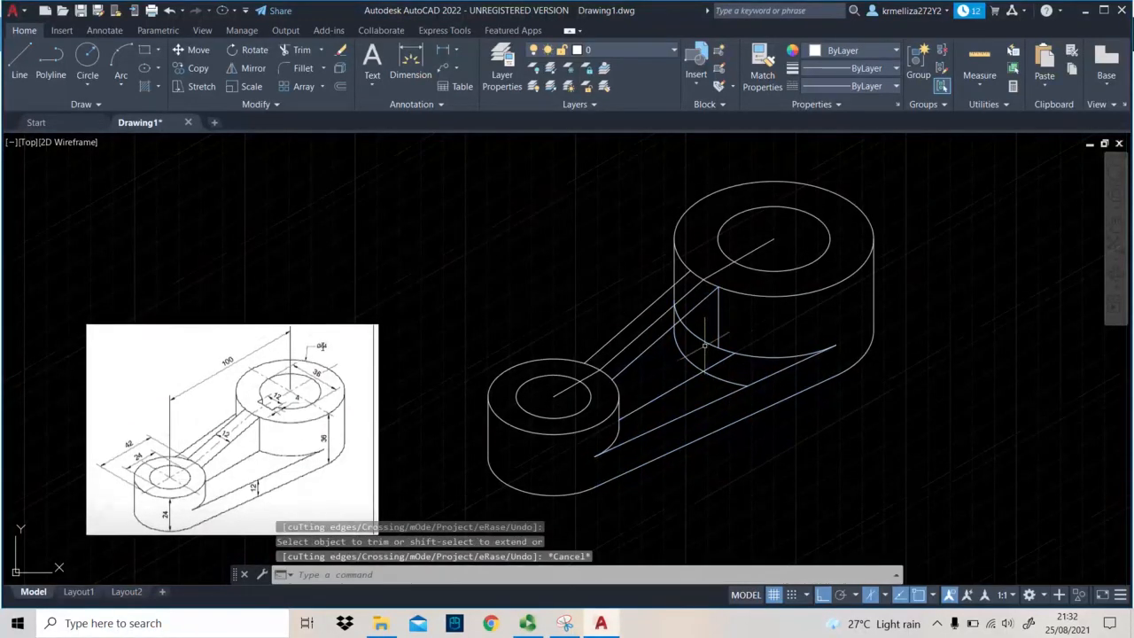
key("Escape")
key("Escape")
key("Escape")
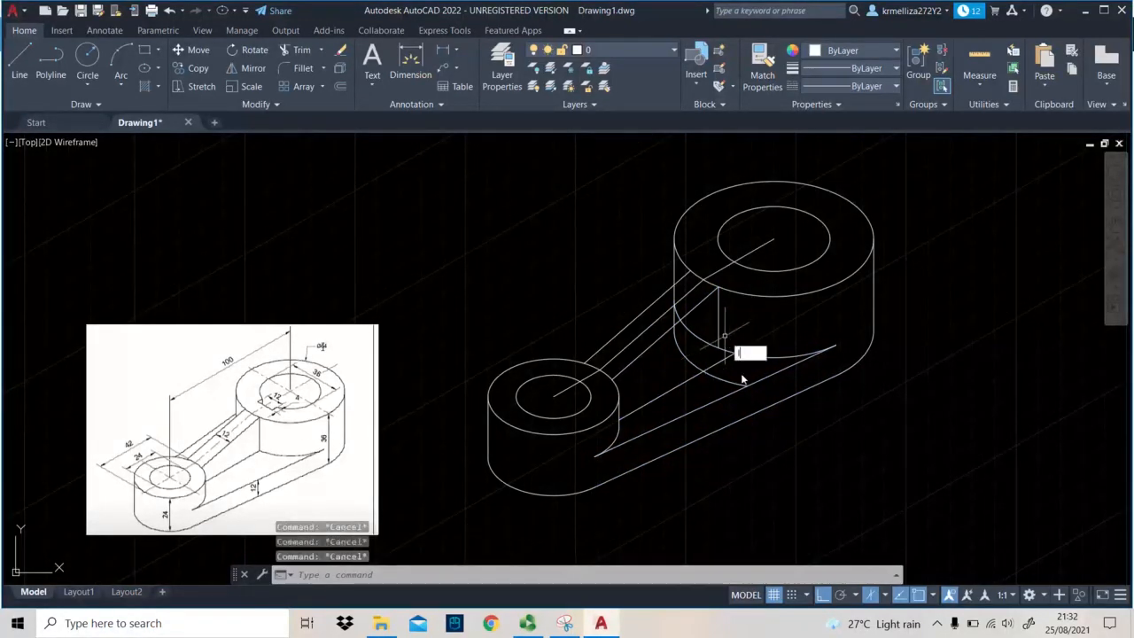
With ortho off, draw a line from the vertical line's lower end to the quadrant of the small boss's outer top isocircle facing the large boss.
type("l")
key("Return")
left_click(718, 348)
scroll(626, 385, "up", 4)
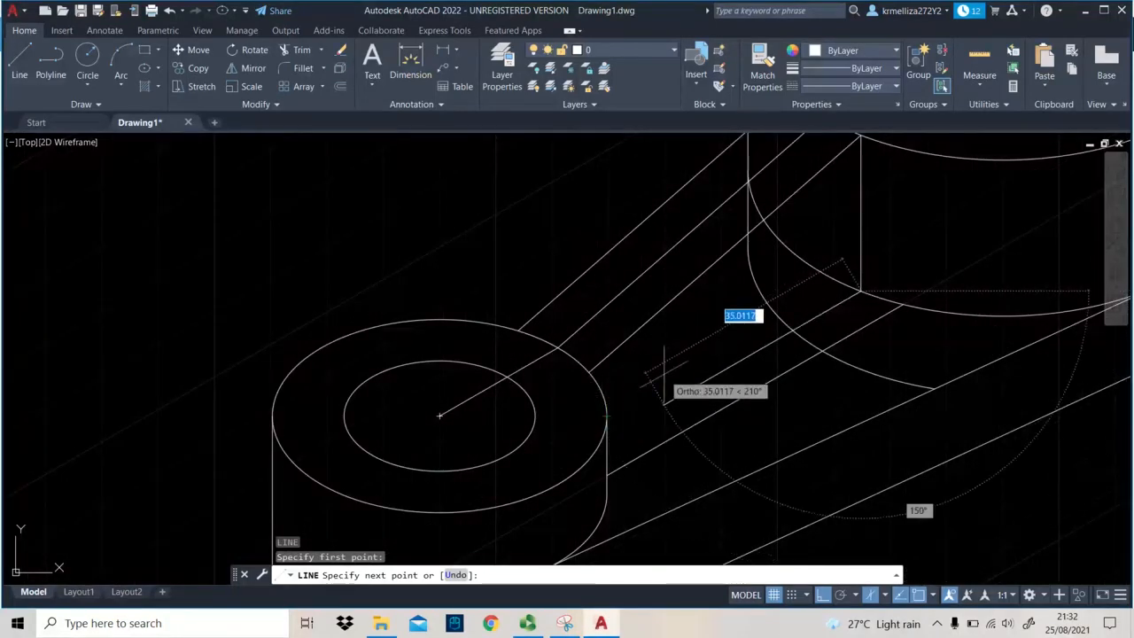
left_click(823, 594)
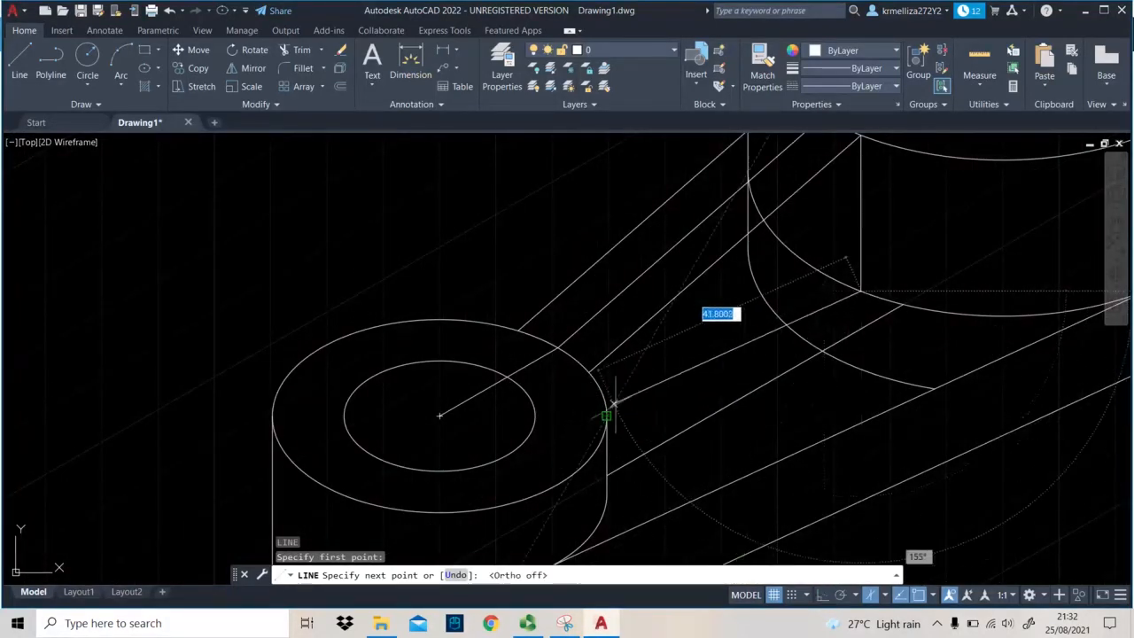
key("Escape")
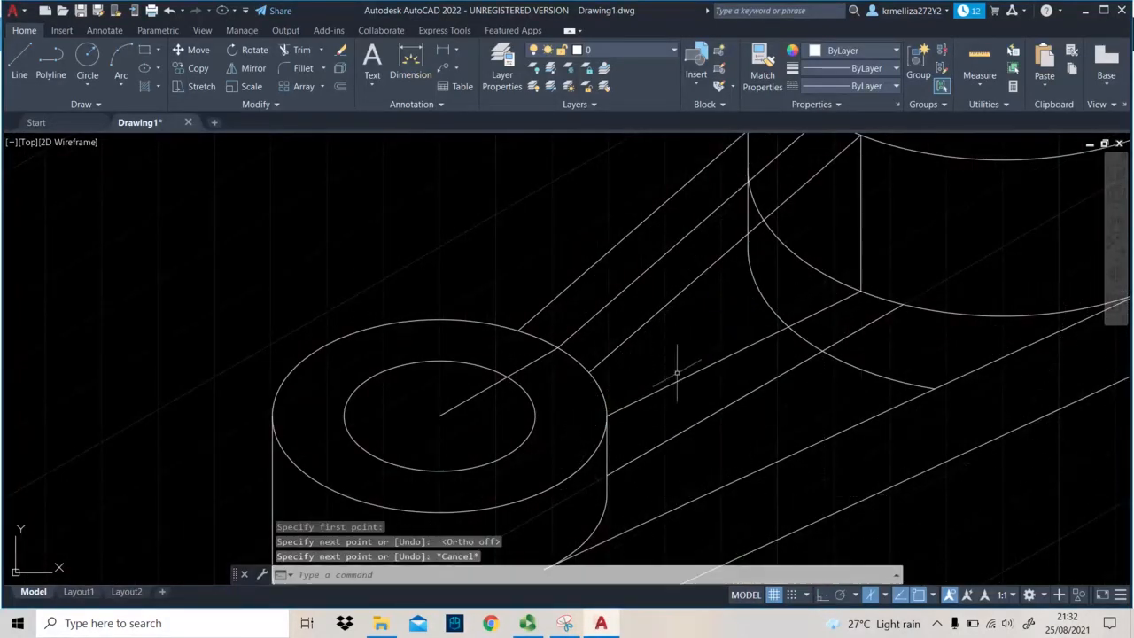
Erase the line between the vertical rib edge's lower end and the small boss's top quadrant.
scroll(743, 303, "down", 4)
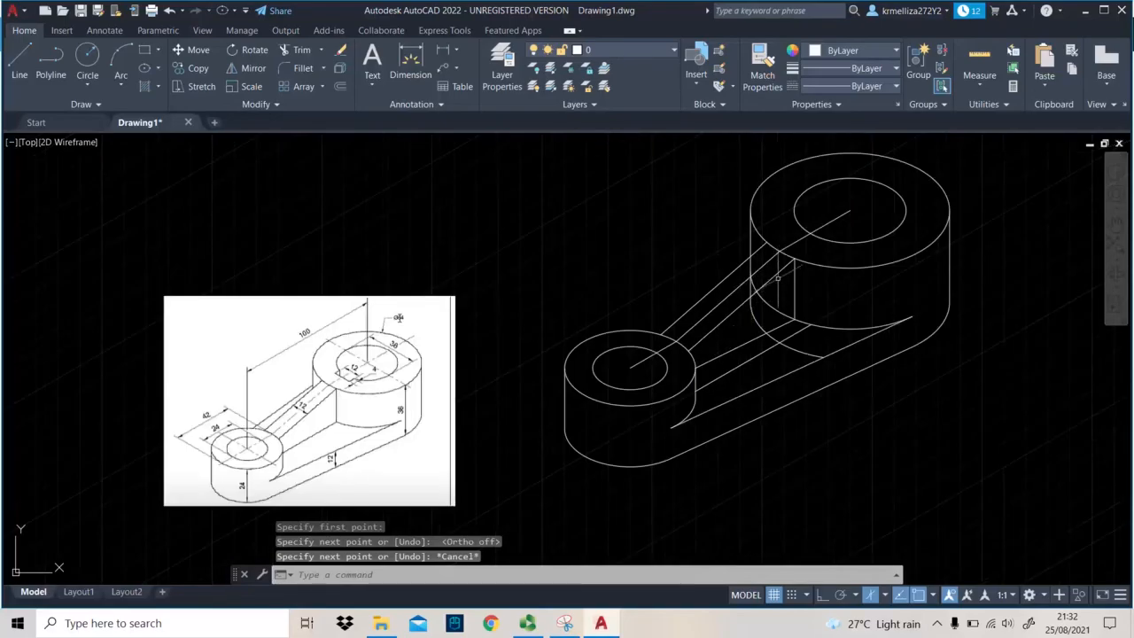
scroll(718, 329, "up", 5)
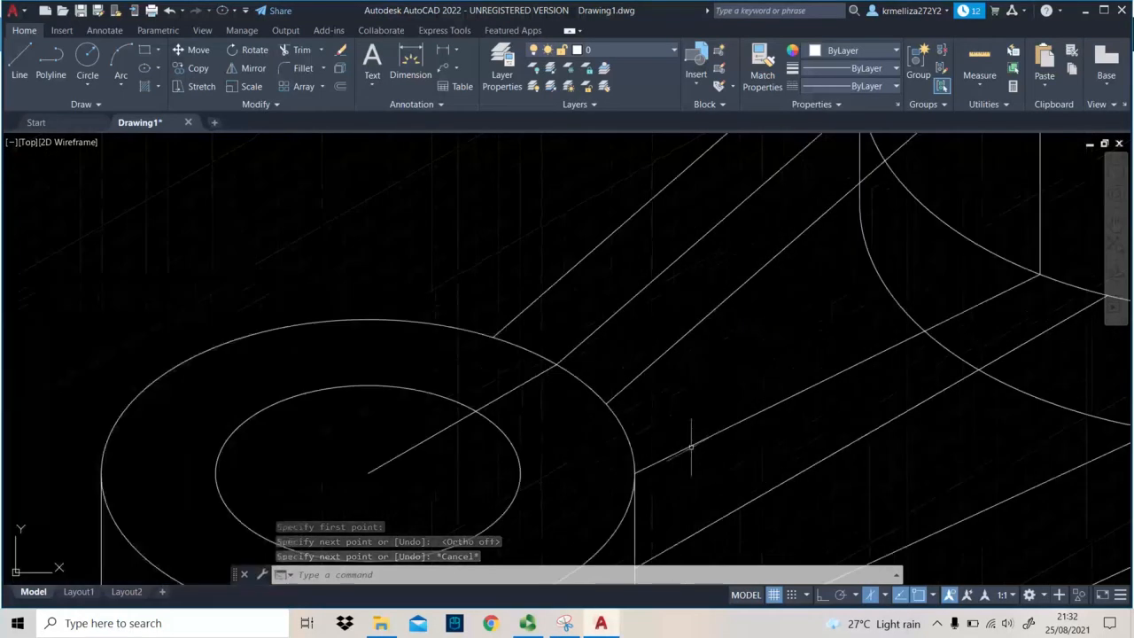
left_click(631, 493)
key("Escape")
key("Escape")
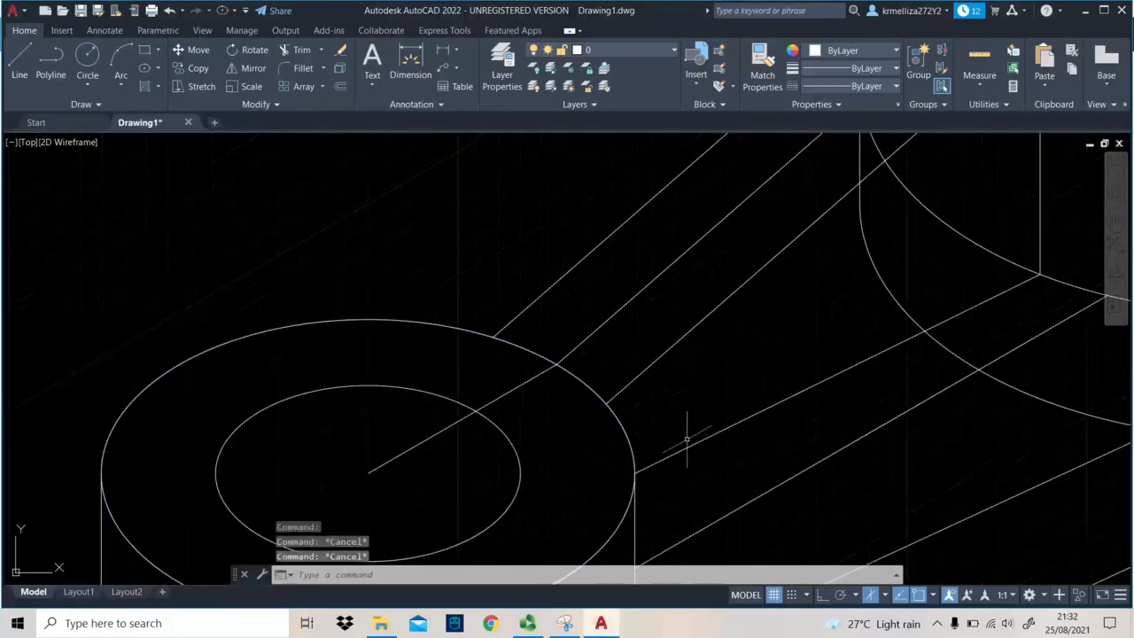
key("Escape")
scroll(697, 412, "down", 2)
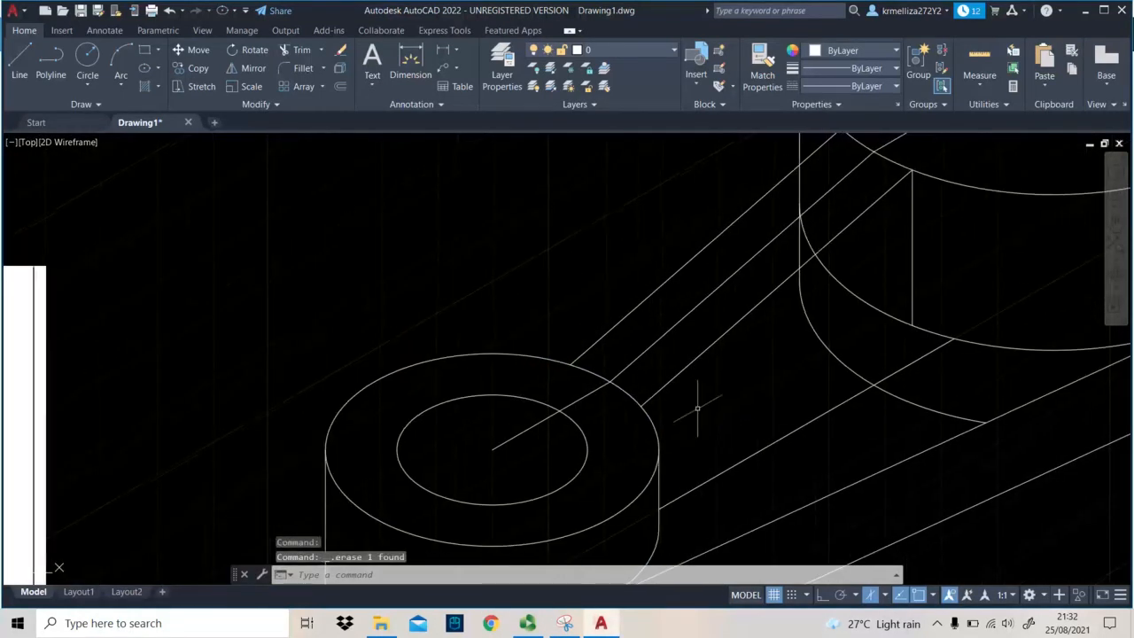
Draw a line from the lower end of the large boss's vertical rib edge to the small boss's outer top isocircle quadrant facing it.
type("l")
key("Return")
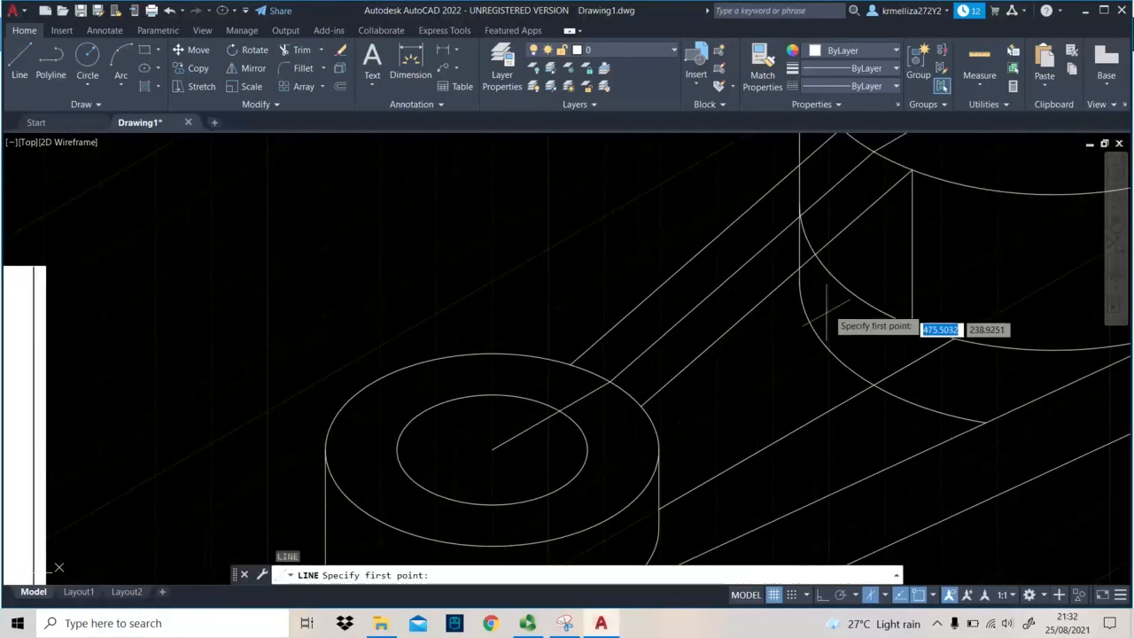
left_click(913, 326)
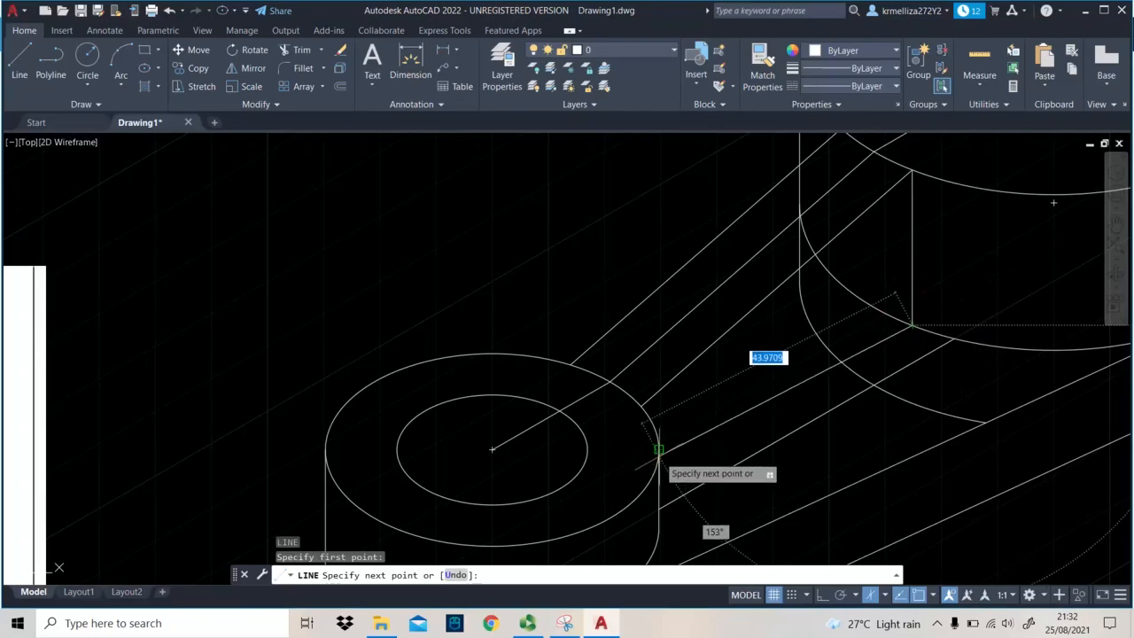
scroll(658, 451, "up", 4)
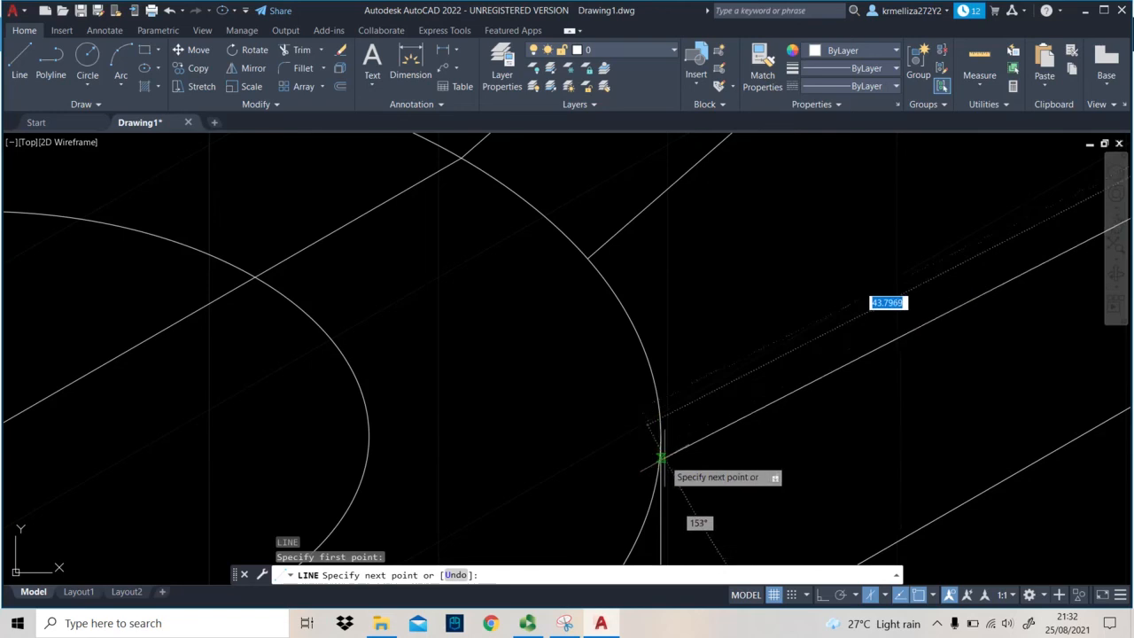
left_click(663, 414)
scroll(656, 421, "down", 4)
key("Escape")
Trim away the large boss's arcs and vertical edge hidden behind the rib, plus the superseded link edge and arc piece beneath it.
scroll(683, 359, "down", 4)
left_click(975, 459)
left_click(584, 193)
type("tr")
key("Return")
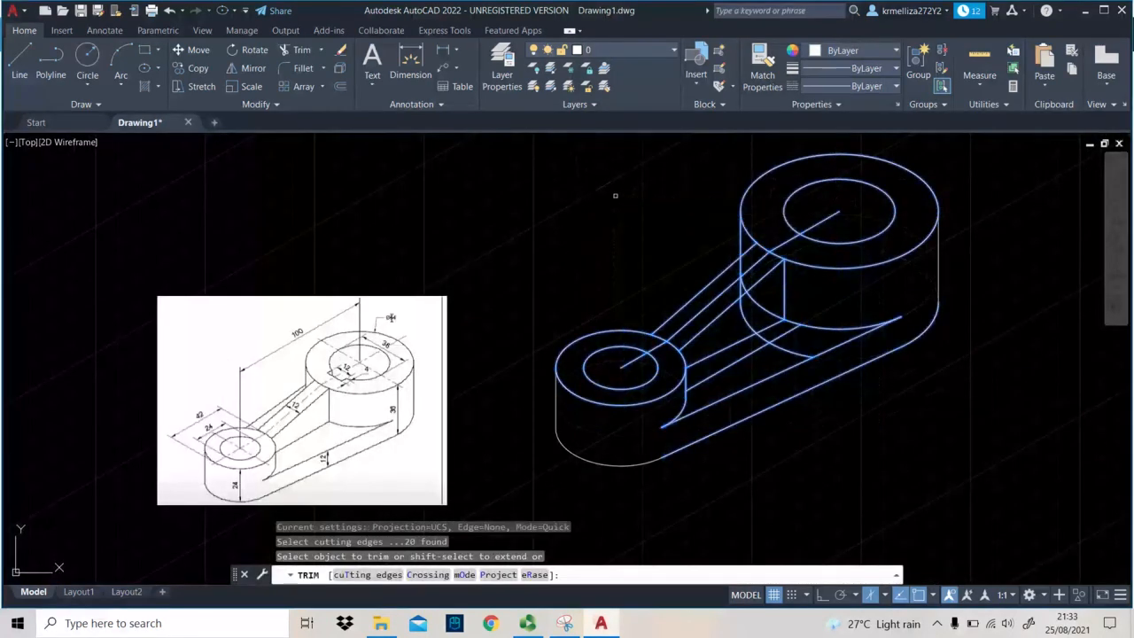
left_click(767, 294)
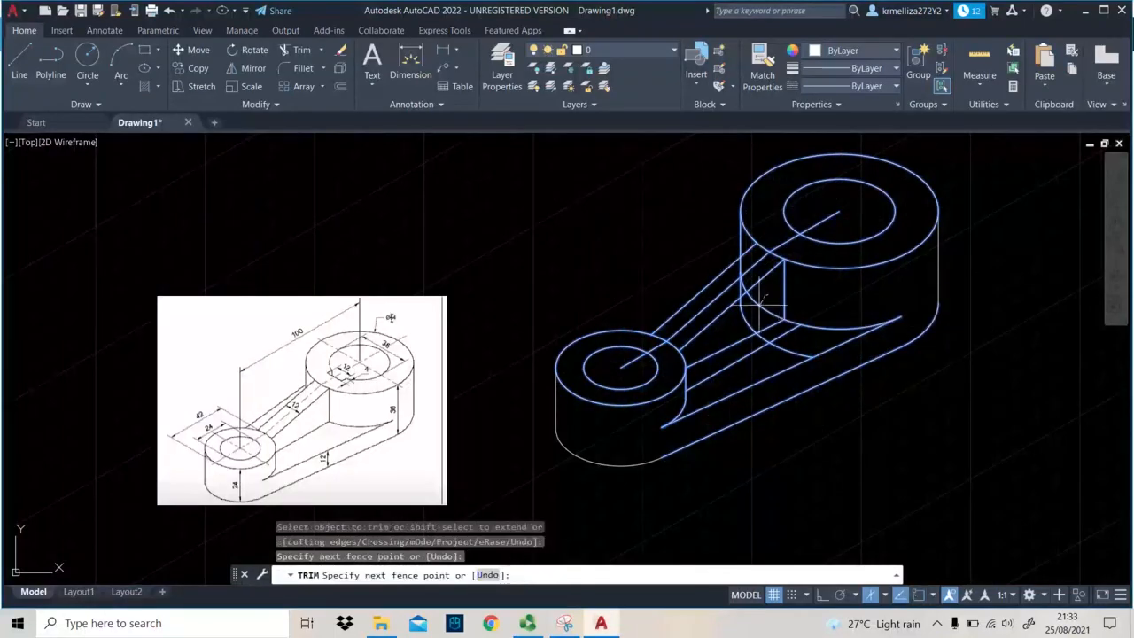
left_click(746, 315)
key("Return")
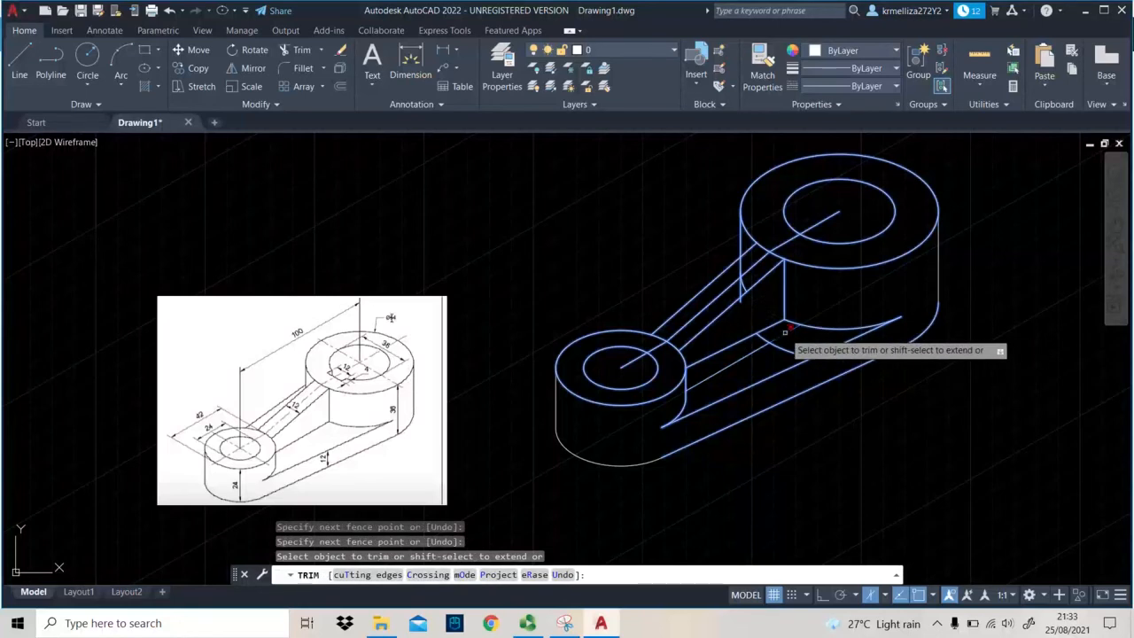
left_click_drag(808, 339, 767, 338)
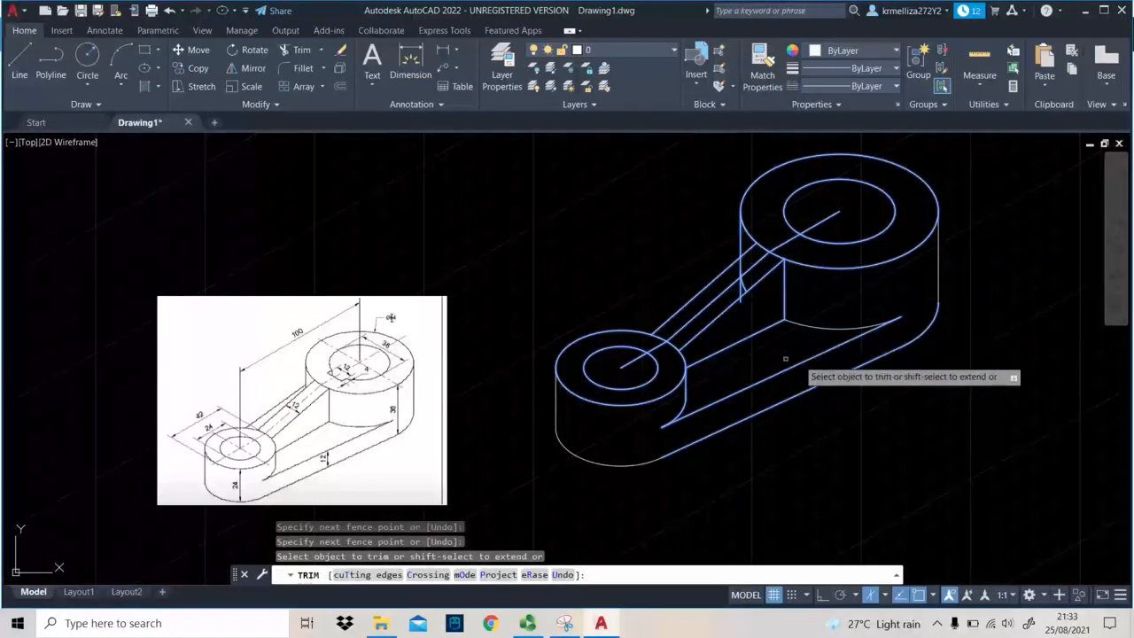
scroll(733, 307, "up", 2)
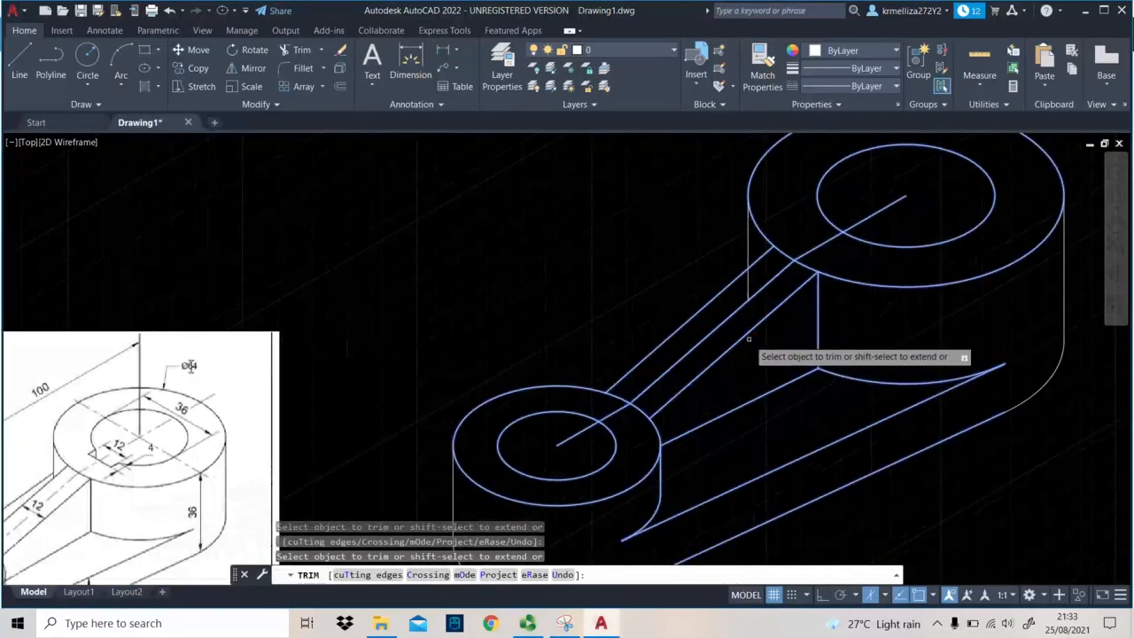
key("Escape")
With ortho on and the left isoplane, draw a center line from the small boss's top center out past its outer isocircle.
scroll(749, 272, "up", 2)
scroll(750, 263, "down", 2)
mouse_move(716, 332)
middle_mouse_down()
mouse_move(612, 392)
mouse_move(623, 391)
middle_mouse_up()
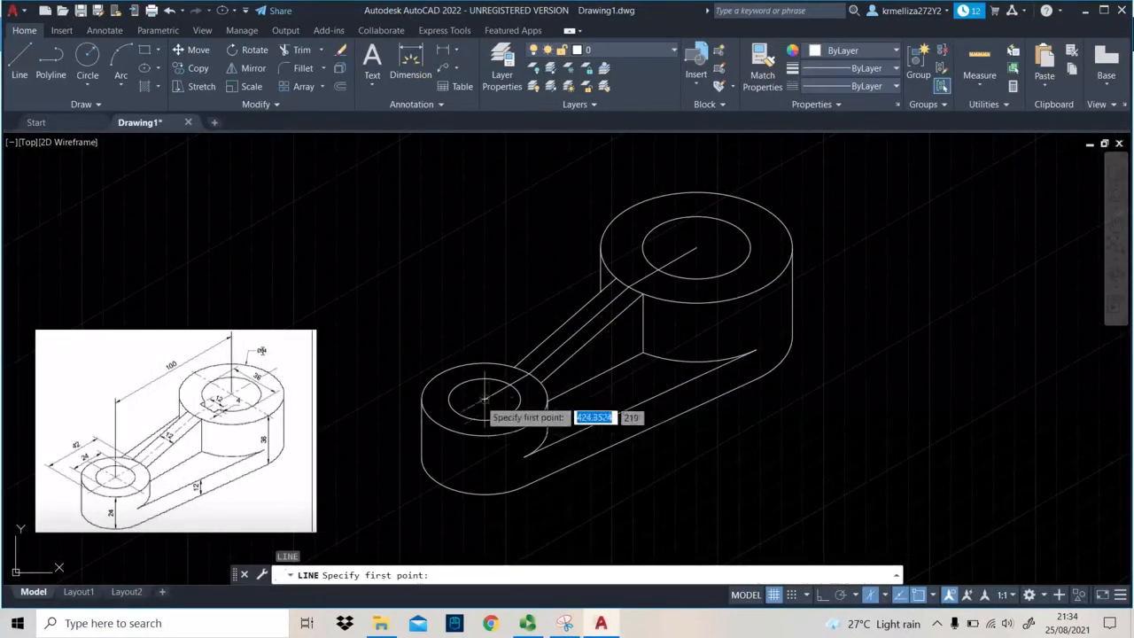
middle_click_drag(476, 400, 481, 412)
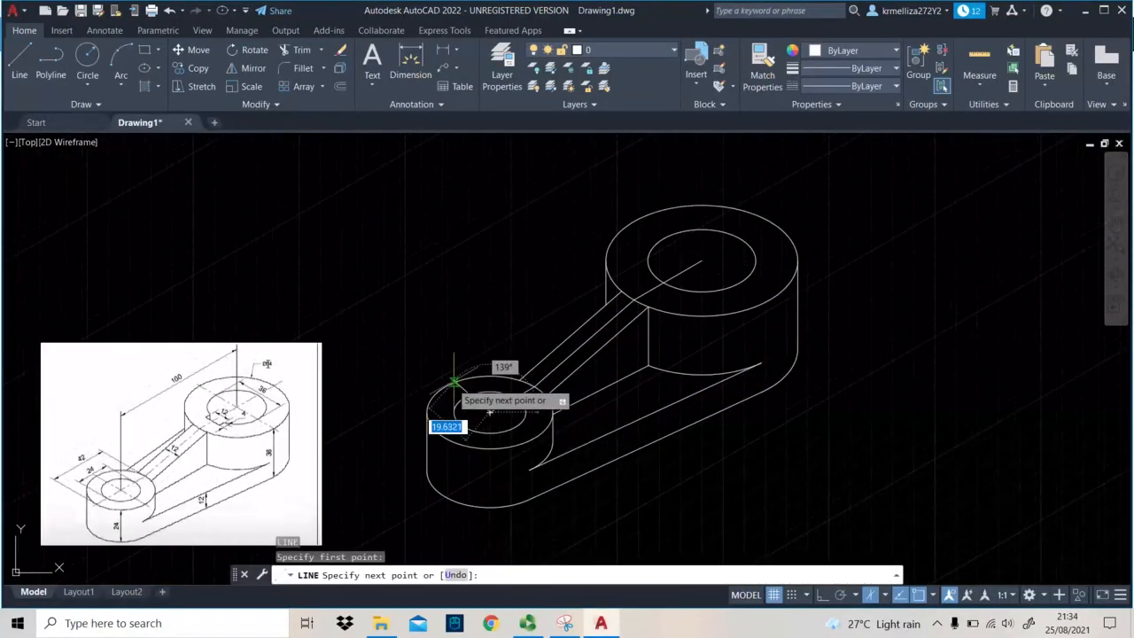
key("F8")
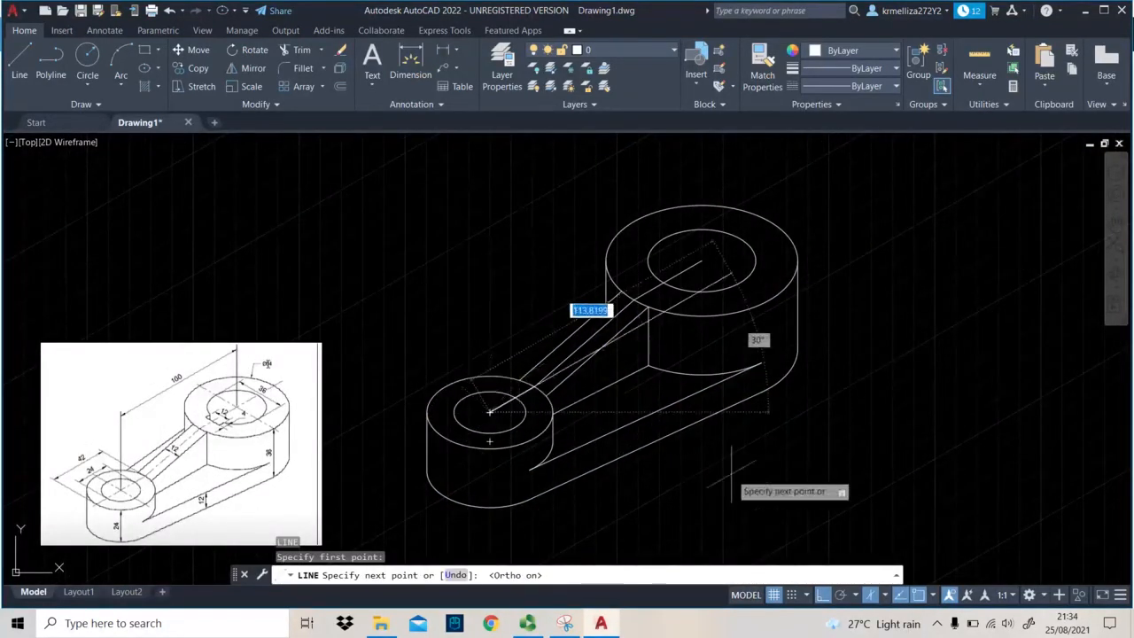
key("F5")
key("Escape")
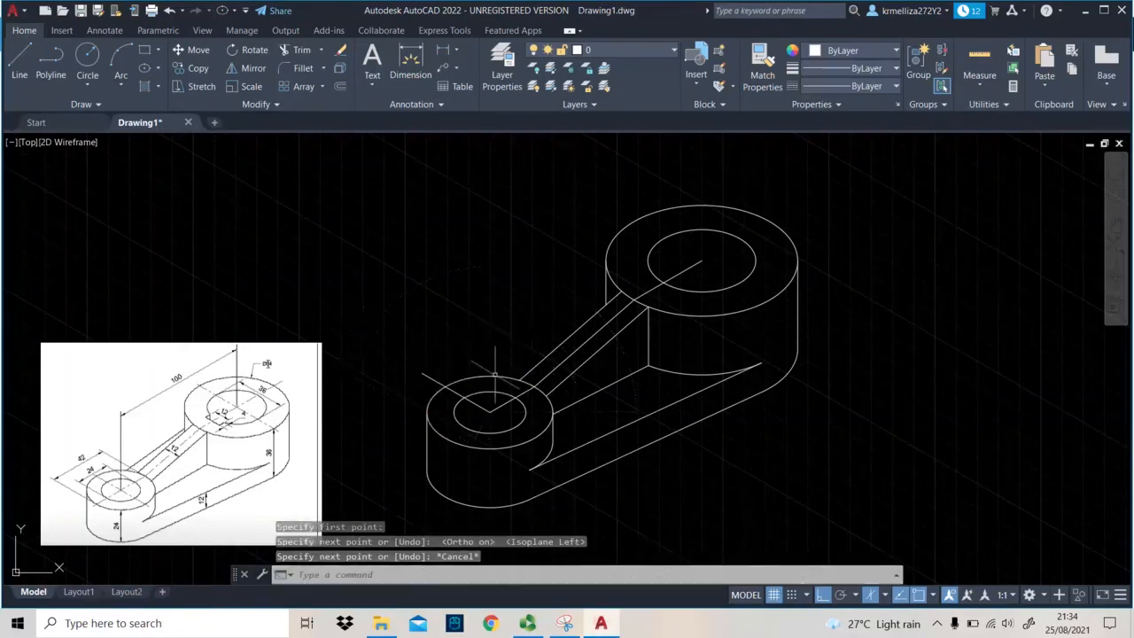
Stretch the new center line's inner end through the small boss's center and past the opposite side of its outer isocircle.
scroll(486, 382, "up", 4)
middle_click_drag(486, 383, 516, 341)
left_click(506, 410)
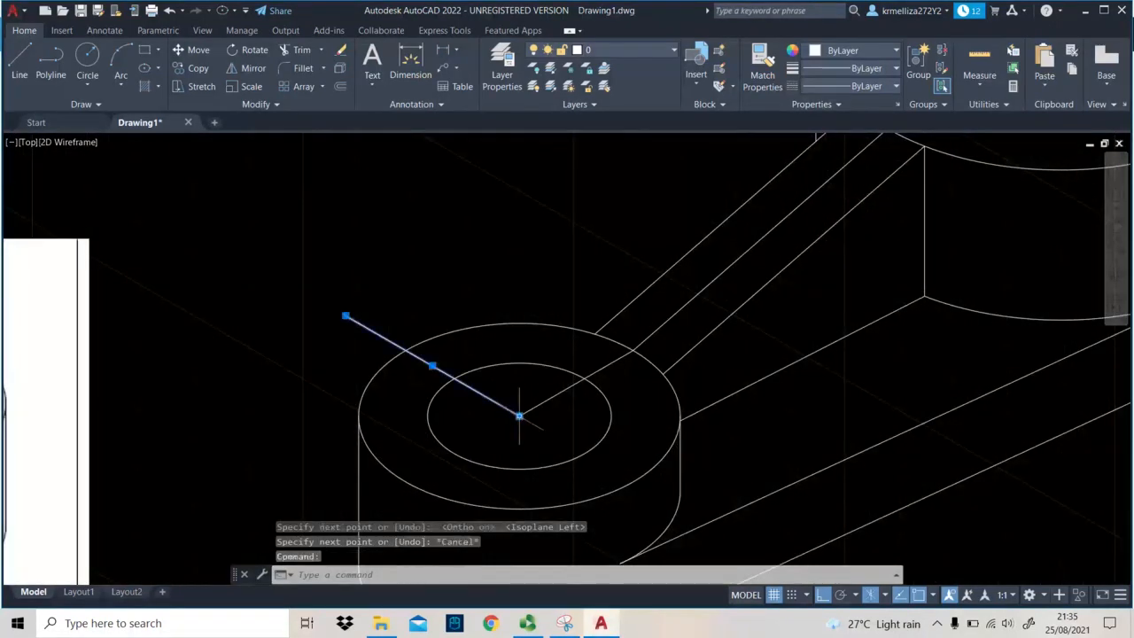
left_click(519, 414)
left_click(642, 485)
key("Escape")
Using the top isoplane, stretch the small boss's longitudinal axis line from its center past the side facing away from the large boss.
left_click(538, 404)
left_click(519, 414)
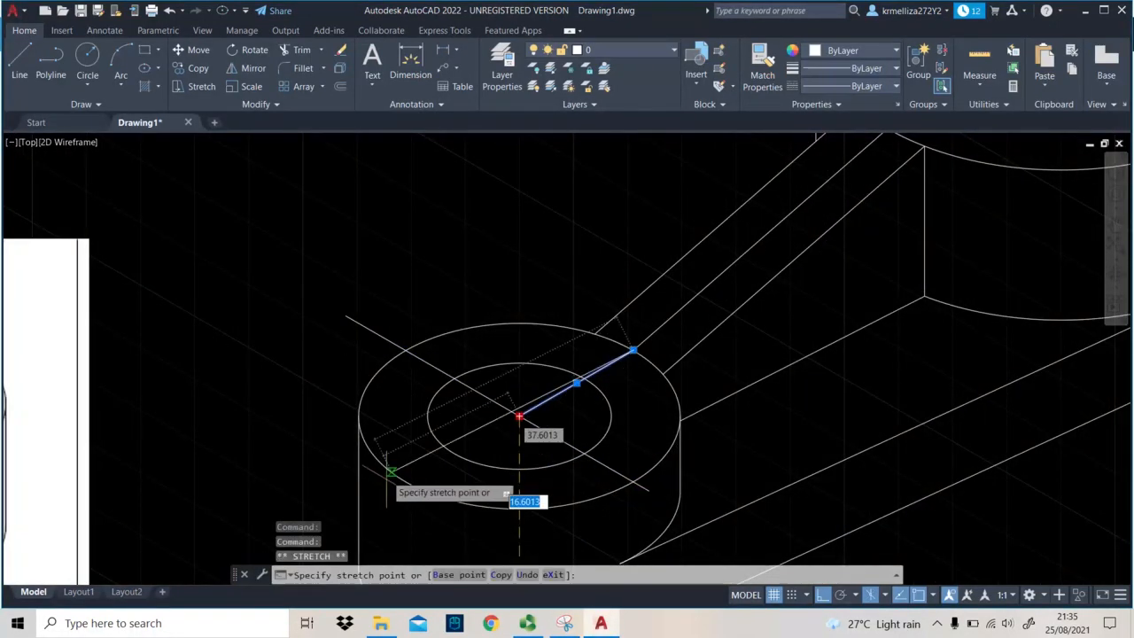
key("F5")
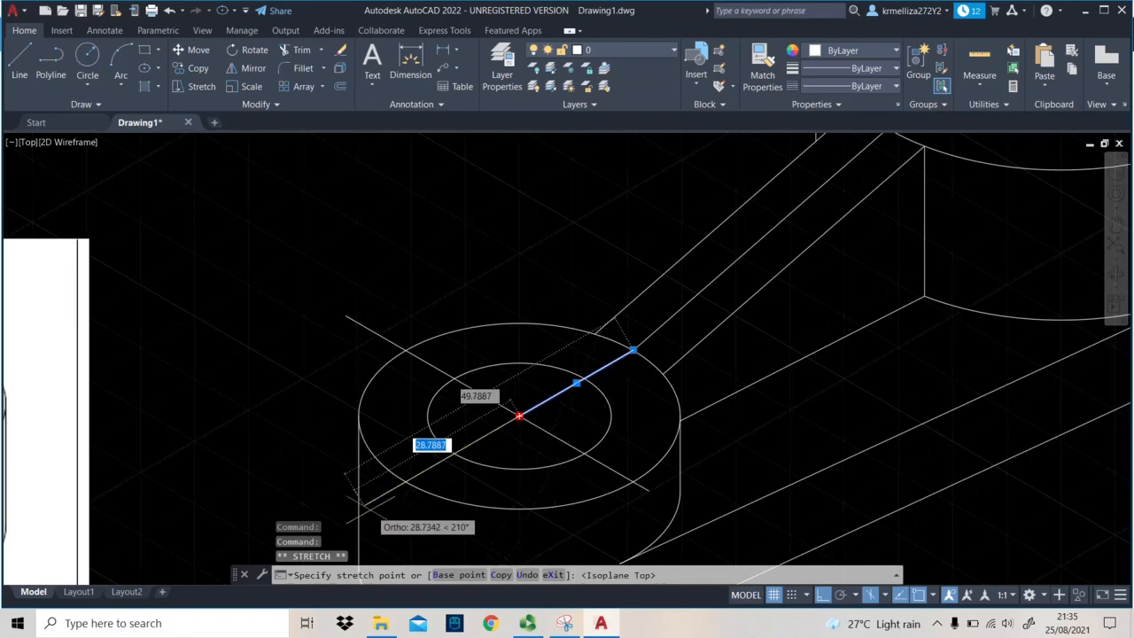
left_click(373, 498)
key("Escape")
Trim the three overhanging ends of the small boss's center lines at its outer top isocircle.
middle_click_drag(511, 513, 529, 441)
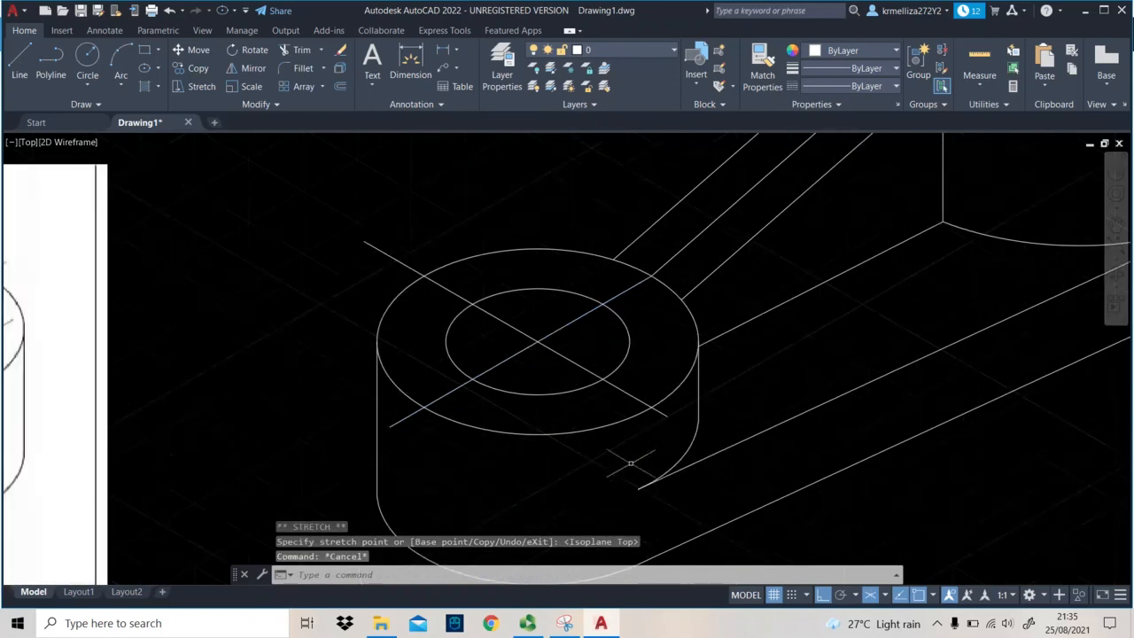
left_click(669, 434)
left_click(300, 218)
type("tr")
key("Return")
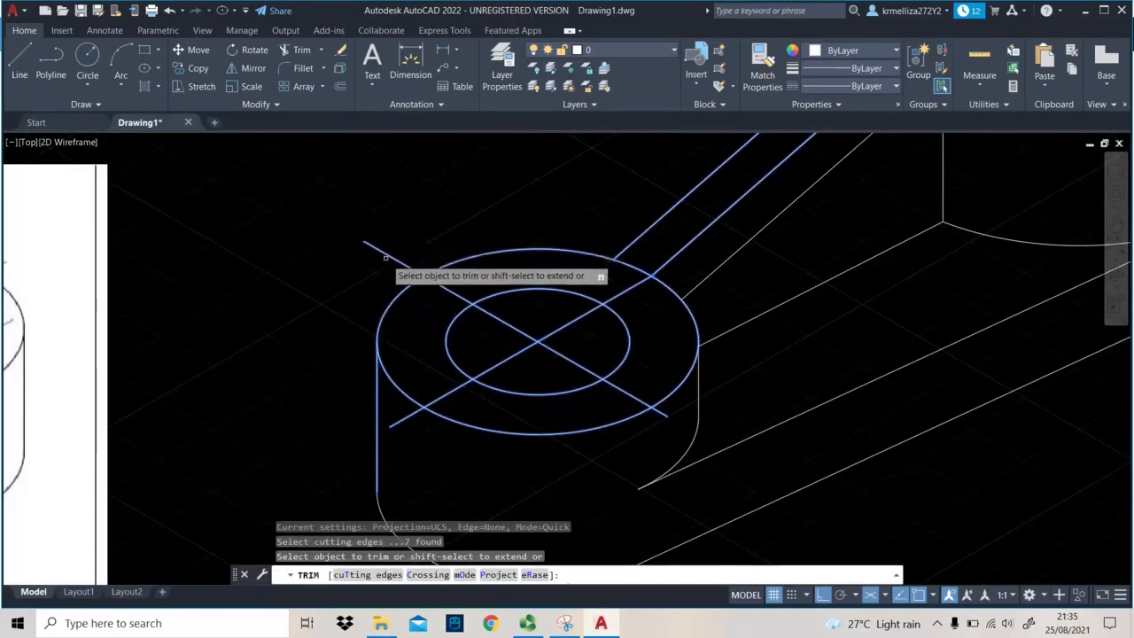
left_click(385, 257)
left_click(398, 421)
left_click(654, 409)
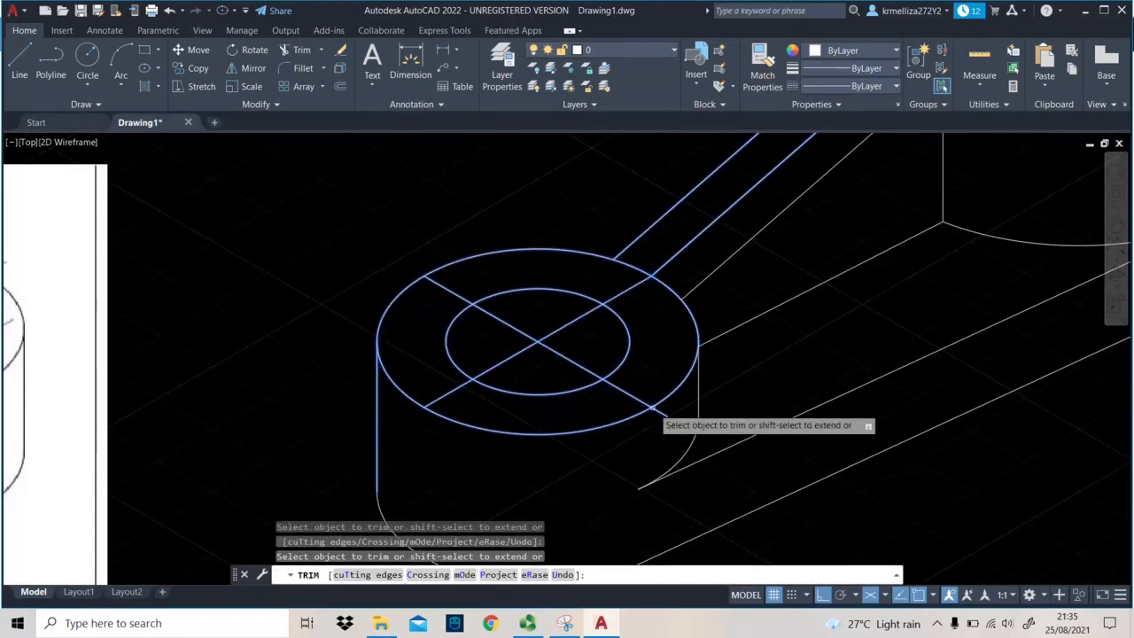
key("Escape")
Stretch the large boss's longitudinal axis line from its center past the far side of the outer top isocircle.
scroll(499, 443, "down", 5)
middle_click_drag(724, 245, 583, 301)
scroll(641, 288, "up", 2)
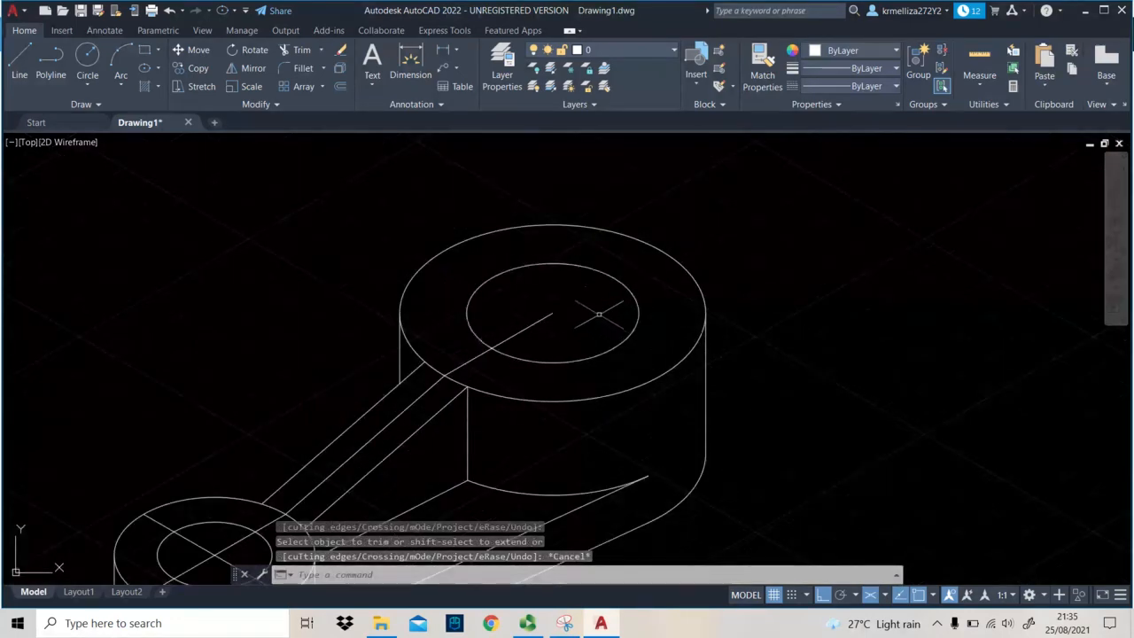
scroll(601, 317, "down", 3)
scroll(598, 364, "up", 3)
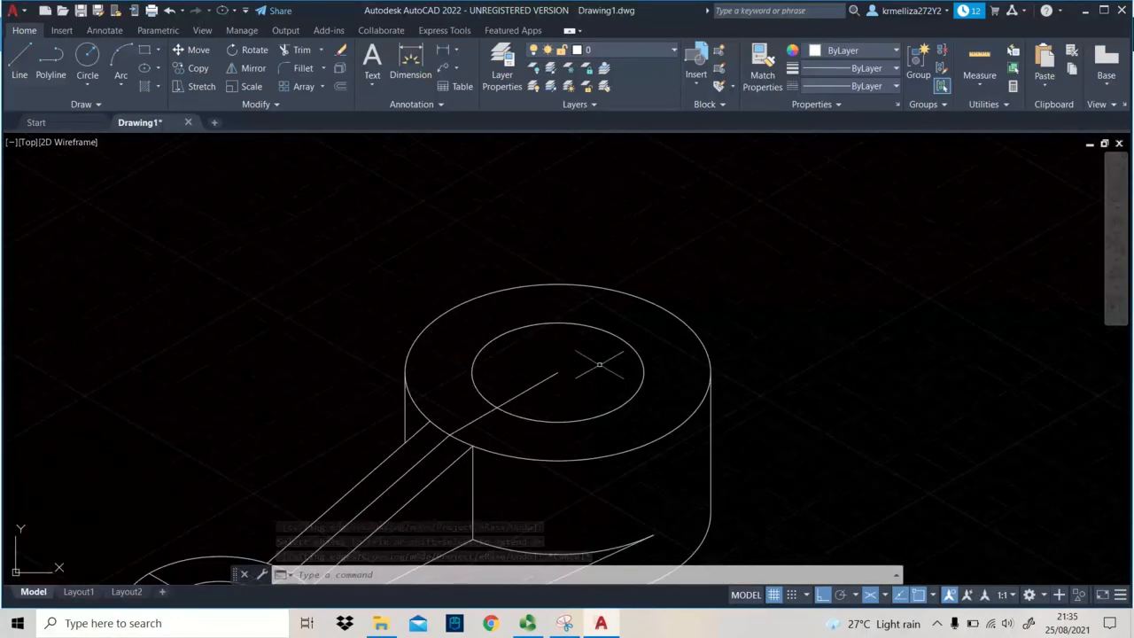
left_click(531, 387)
left_click(558, 373)
left_click(684, 299)
key("Escape")
Draw a cross center line from the midpoint of the large boss's axis line past the front side of its outer isocircle.
type("l")
key("Return")
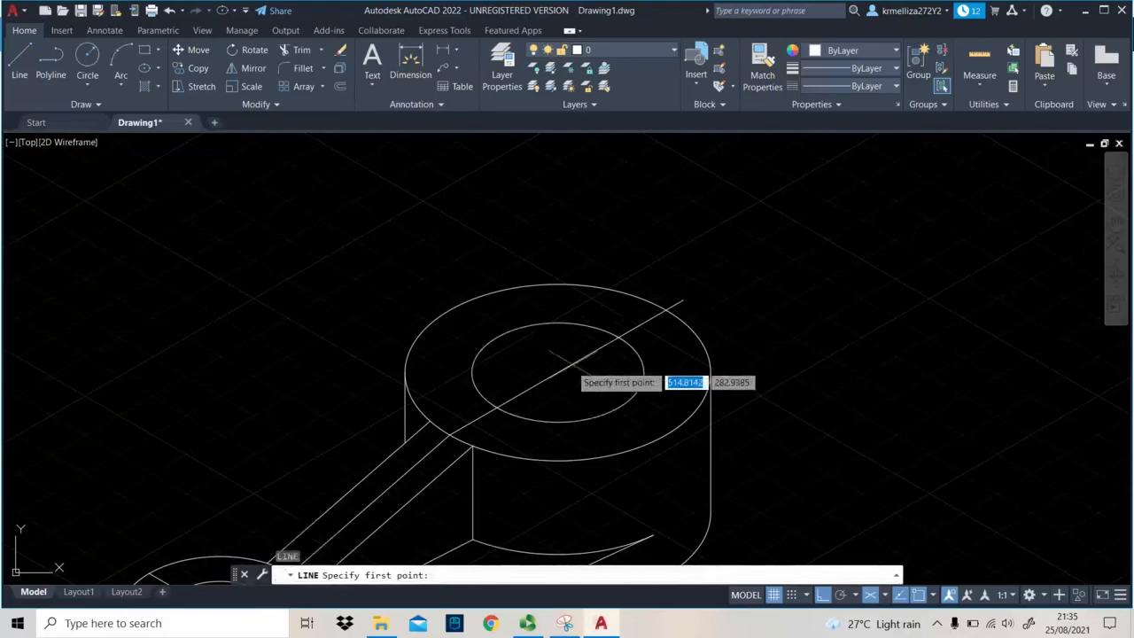
left_click(565, 366)
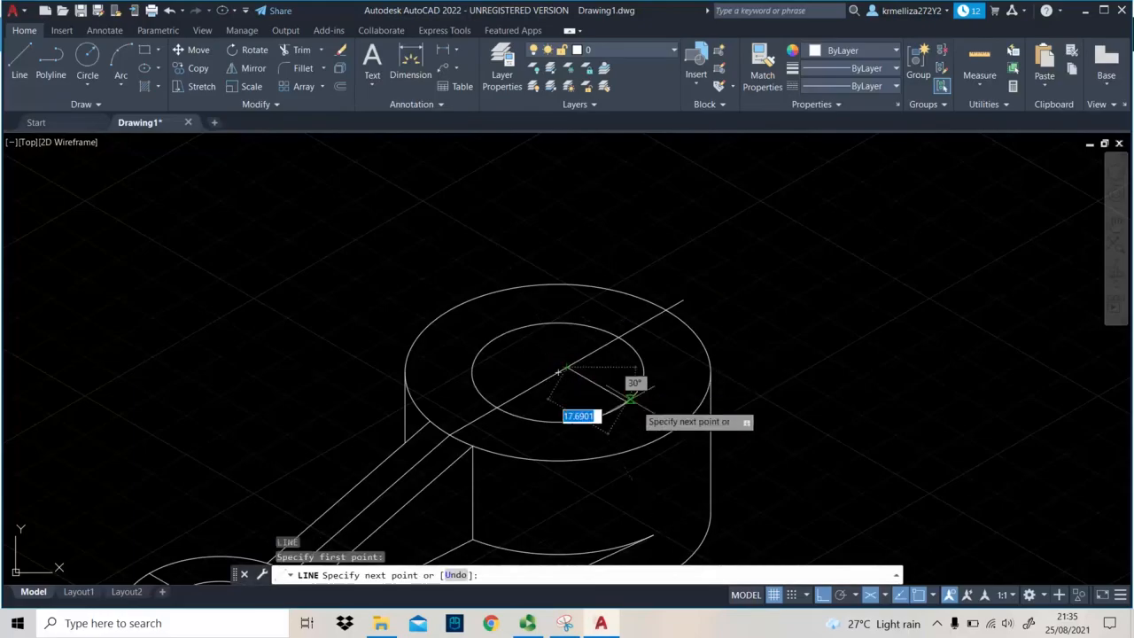
left_click(689, 436)
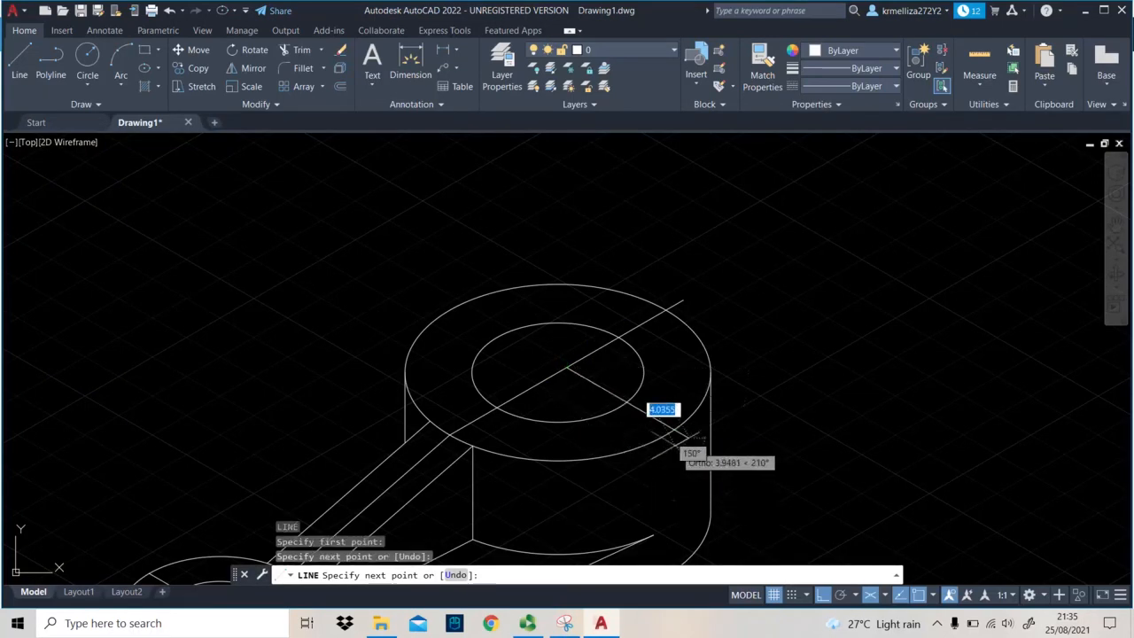
key("Escape")
Try stretching the cross center line's inner end past the opposite side of the large boss, undoing that stretch.
left_click(585, 368)
left_click(572, 372)
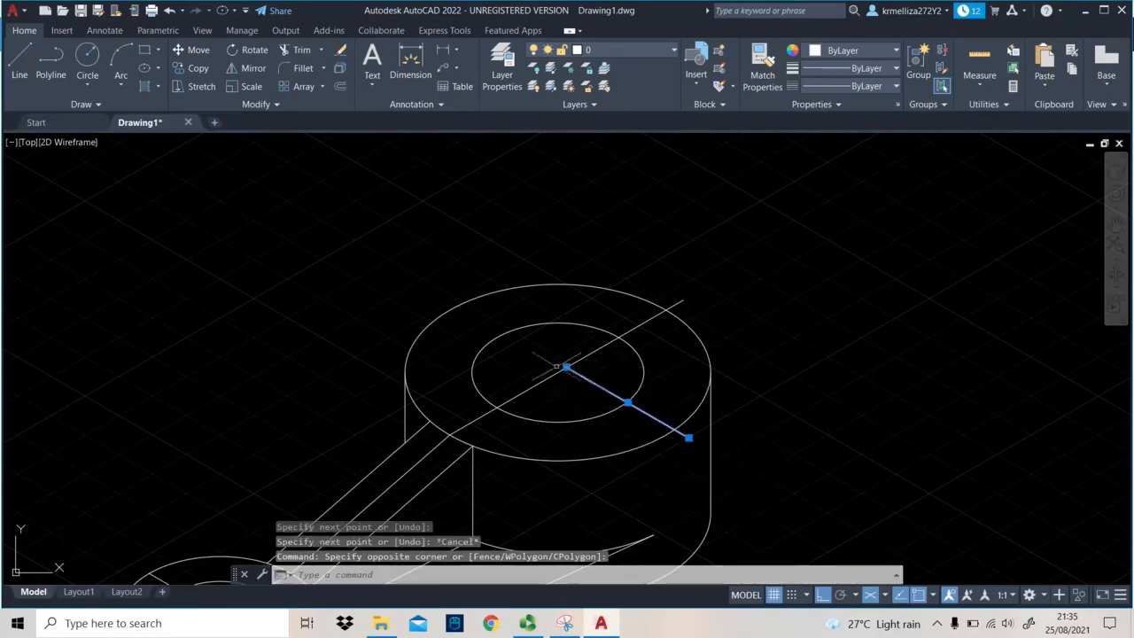
left_click(566, 366)
left_click(444, 302)
key("Escape")
key("ctrl+z")
Stretch the cross center line's inner end beyond the back side of the large boss's outer top isocircle.
left_click(565, 366)
left_click(562, 367)
left_click(432, 288)
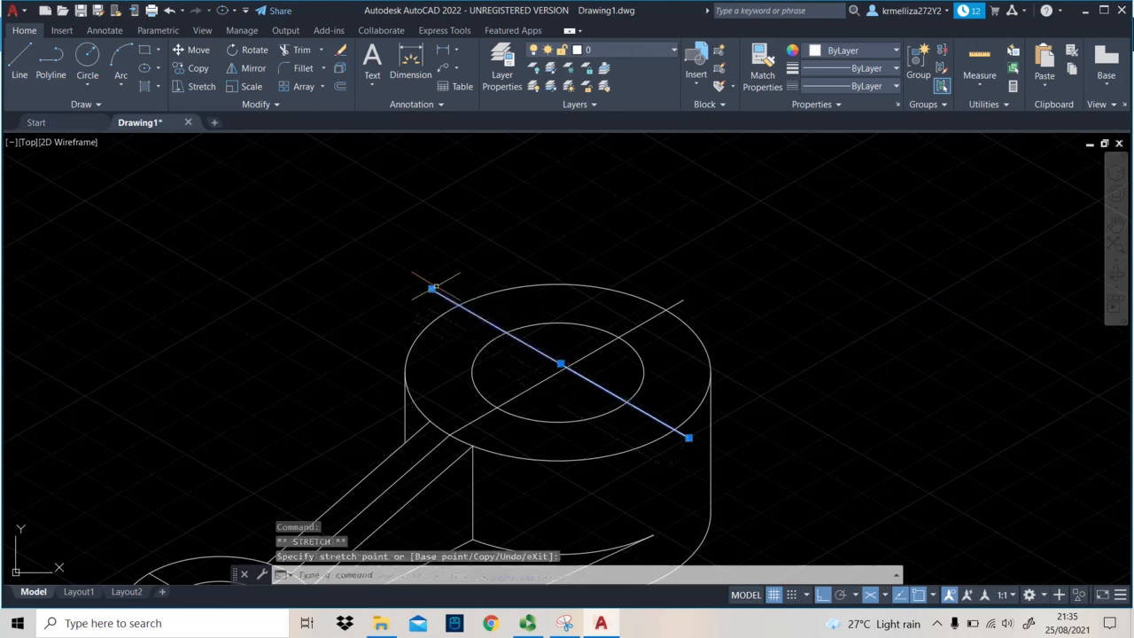
key("Escape")
Trim the overhanging ends of the large boss's center lines at its outer top isocircle.
left_click(777, 461)
left_click(398, 193)
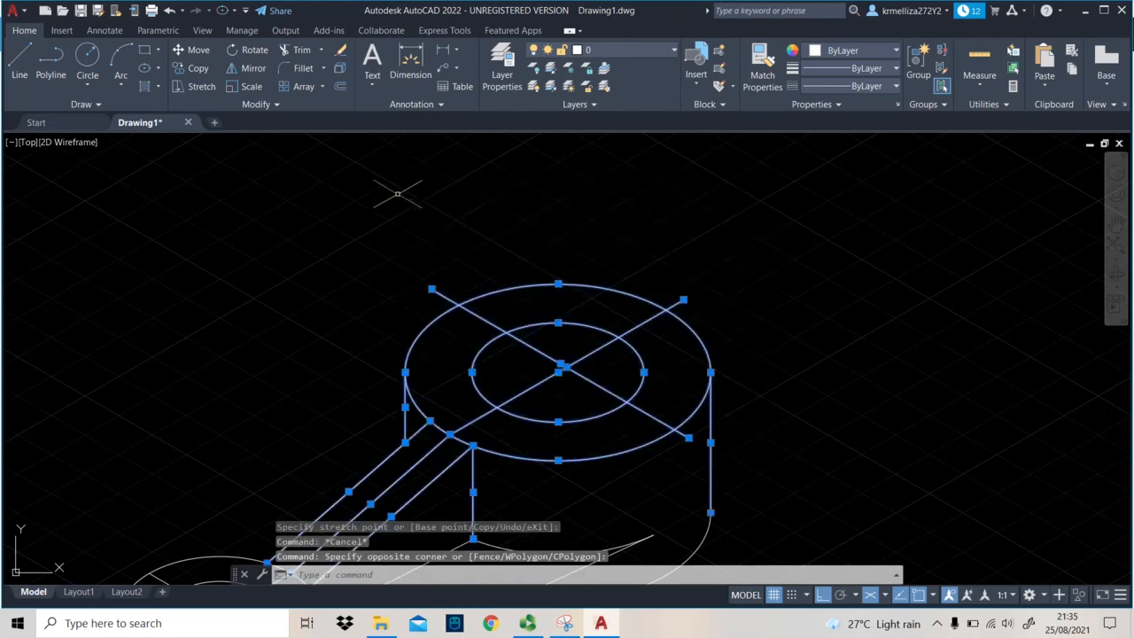
type("tr")
key("Return")
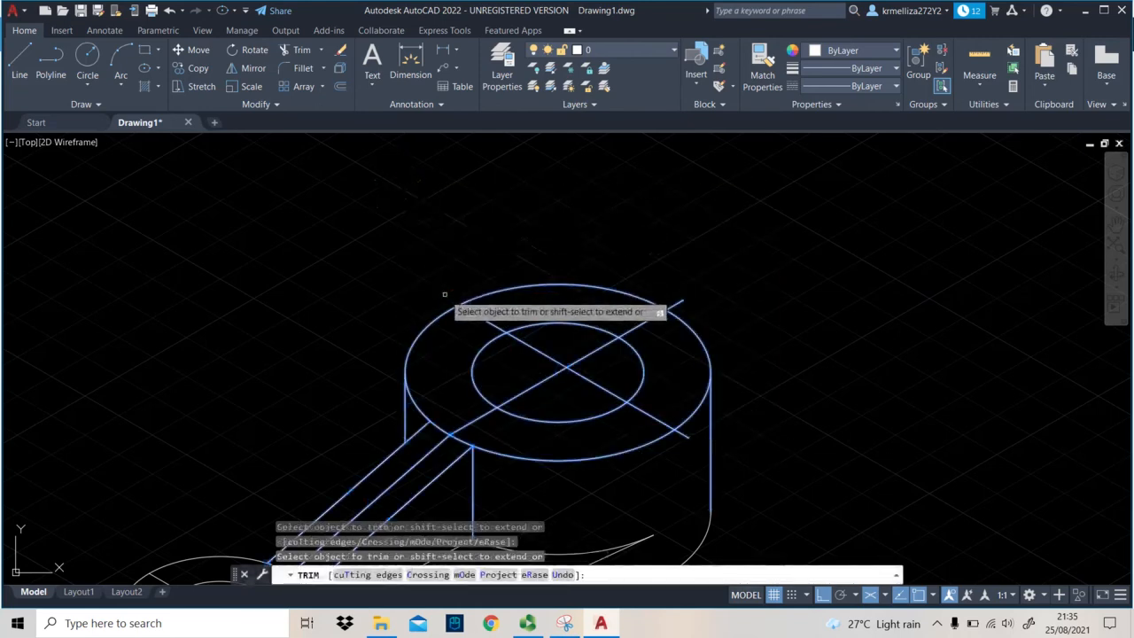
left_click(677, 303)
left_click(685, 436)
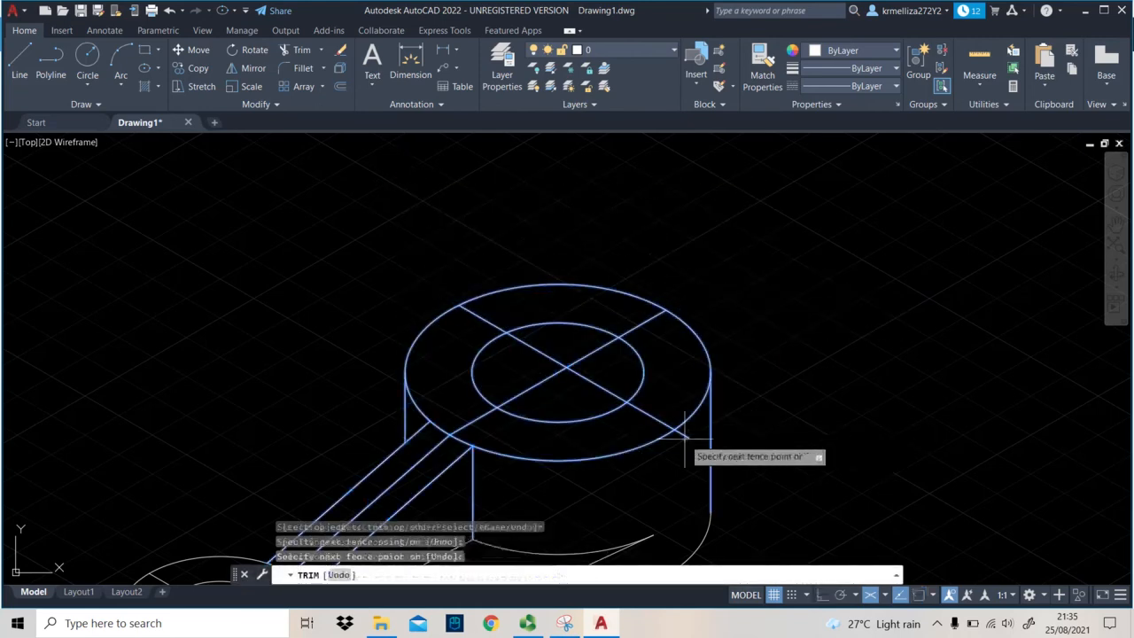
key("Escape")
With ortho off, draw a line from the back crossing of the small boss's inner isocircle and cross center line to the large boss's back vertical edge.
scroll(503, 342, "down", 6)
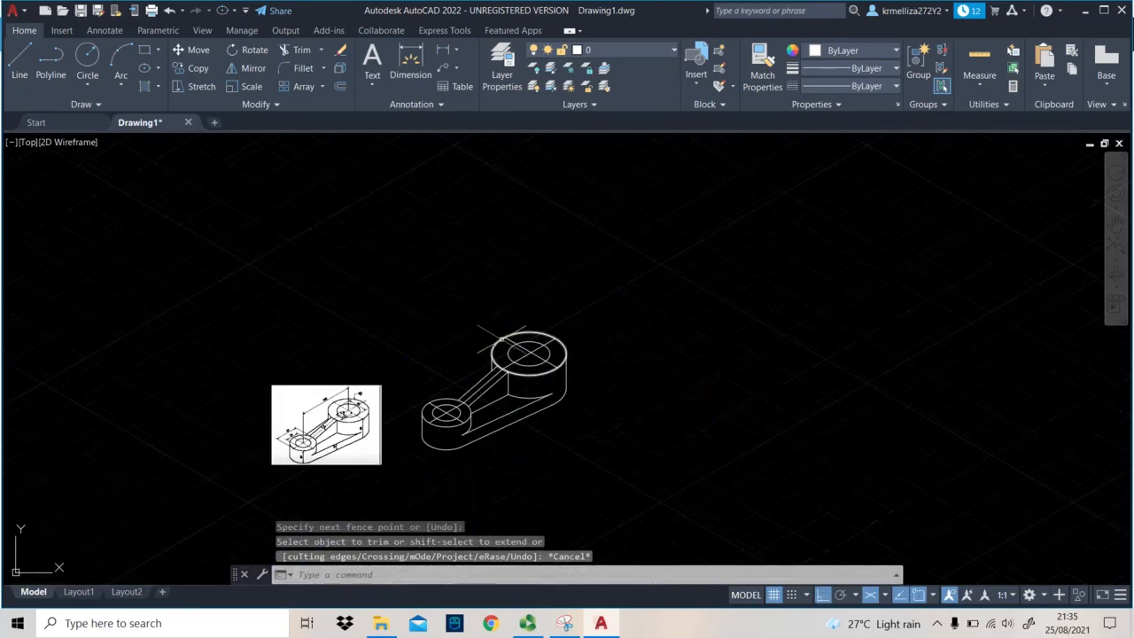
scroll(341, 391, "up", 4)
middle_click_drag(341, 391, 316, 324)
scroll(320, 335, "up", 2)
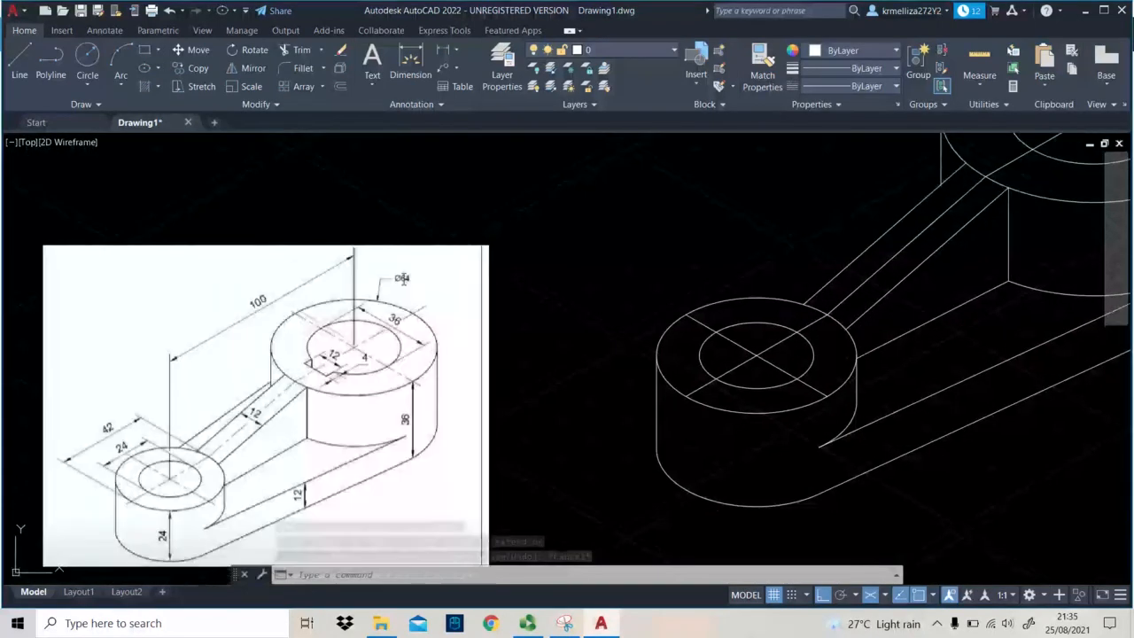
scroll(605, 401, "up", 2)
middle_click_drag(606, 403, 514, 455)
scroll(542, 404, "down", 2)
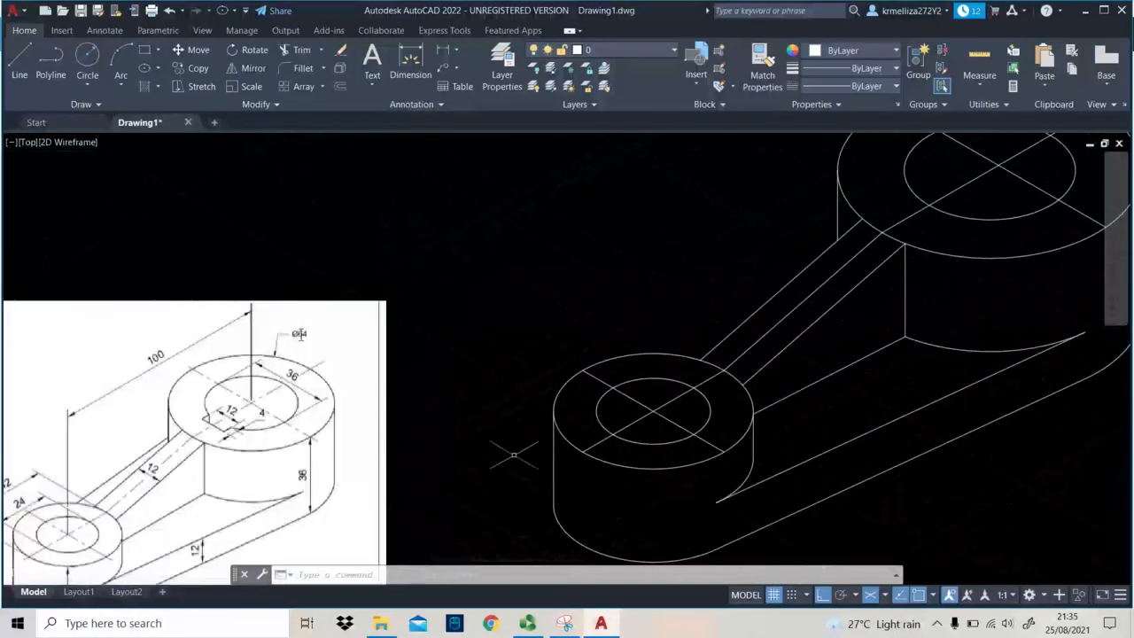
type("l")
key("Return")
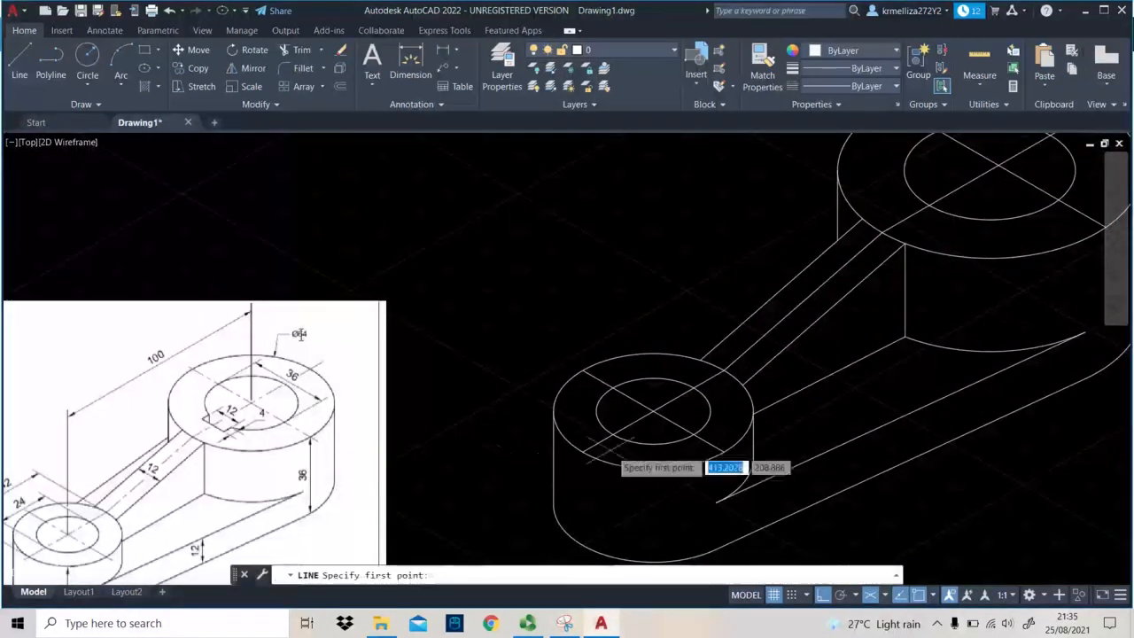
left_click(611, 388)
scroll(648, 367, "up", 3)
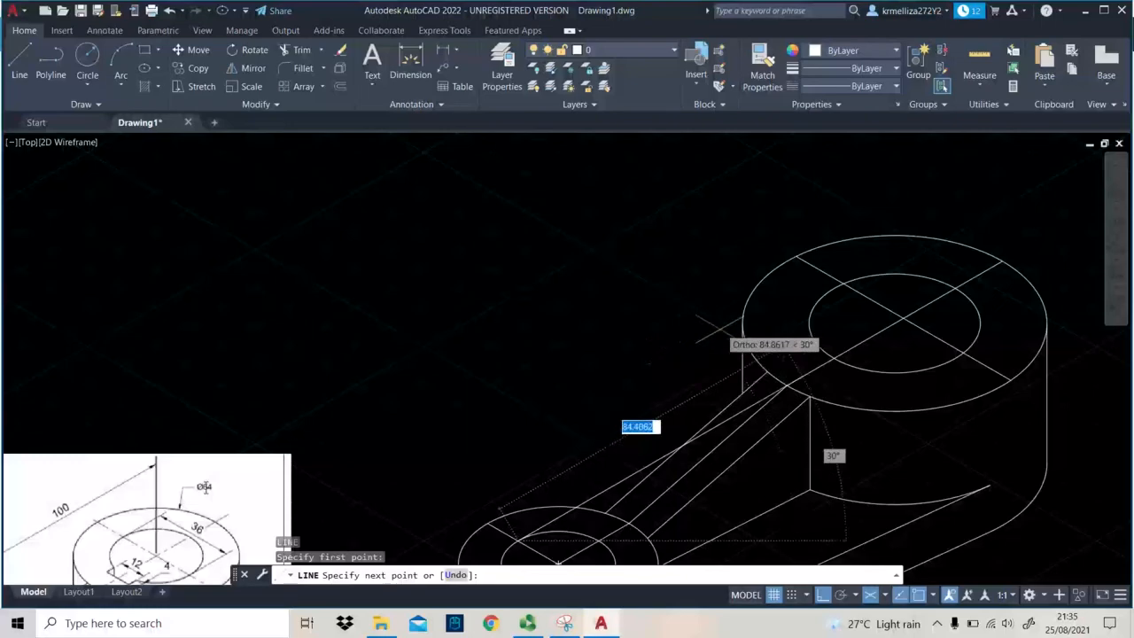
key("F8")
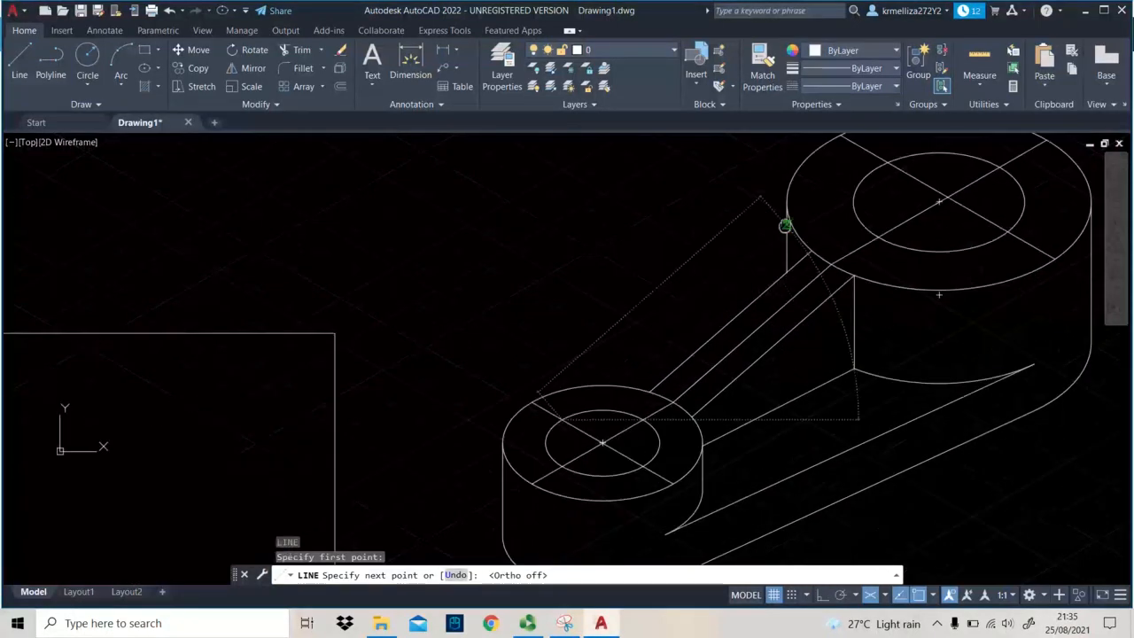
scroll(786, 255, "up", 2)
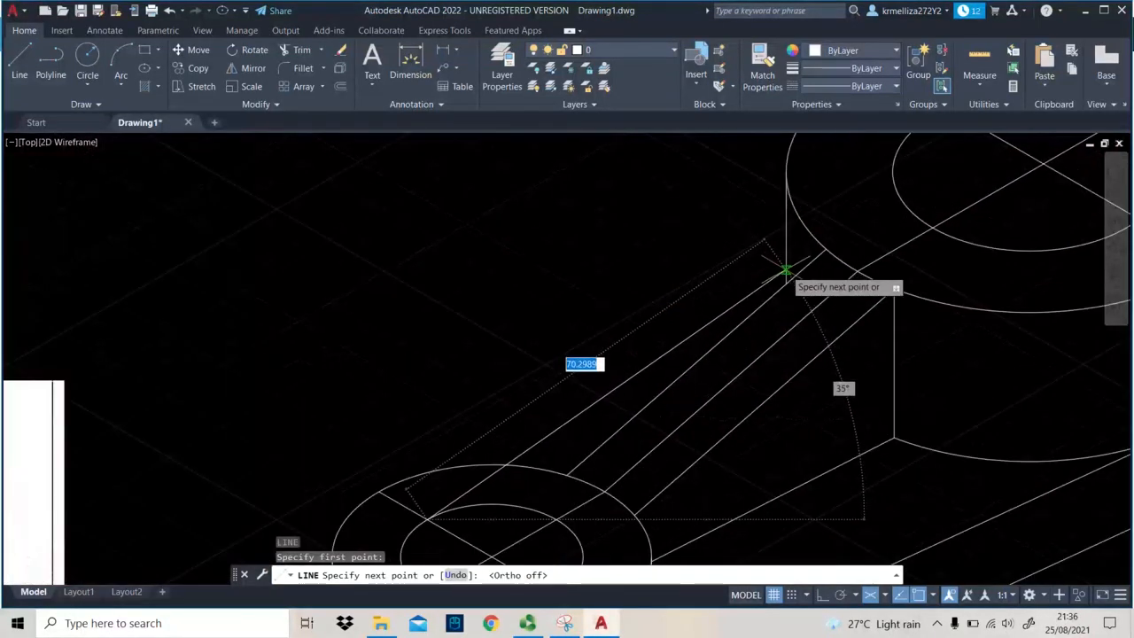
key("Escape")
scroll(786, 261, "down", 5)
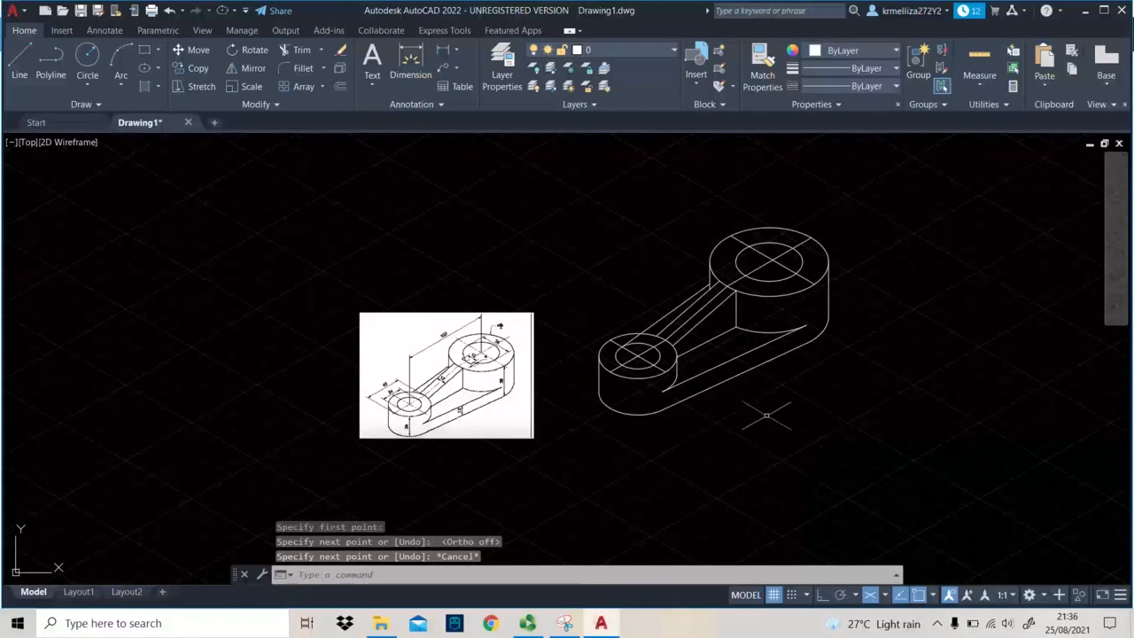
Trim the part of the back edge line that lies inside the small boss's outer top isocircle.
middle_click_drag(771, 416, 845, 522)
scroll(780, 439, "up", 2)
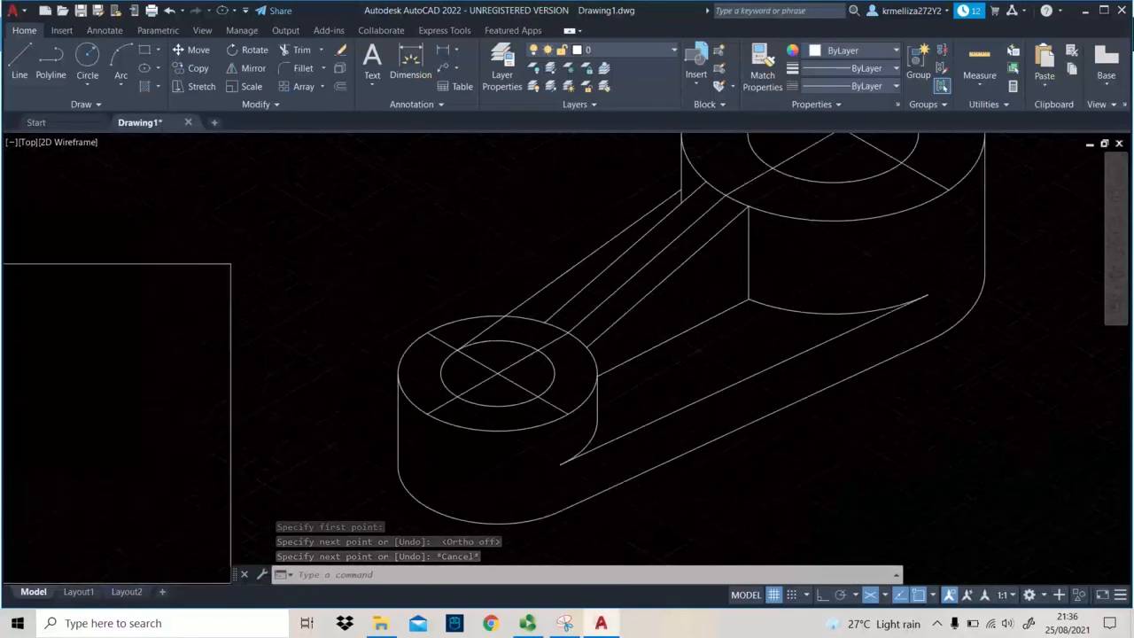
scroll(846, 523, "down", 1)
left_click(849, 501)
left_click(588, 311)
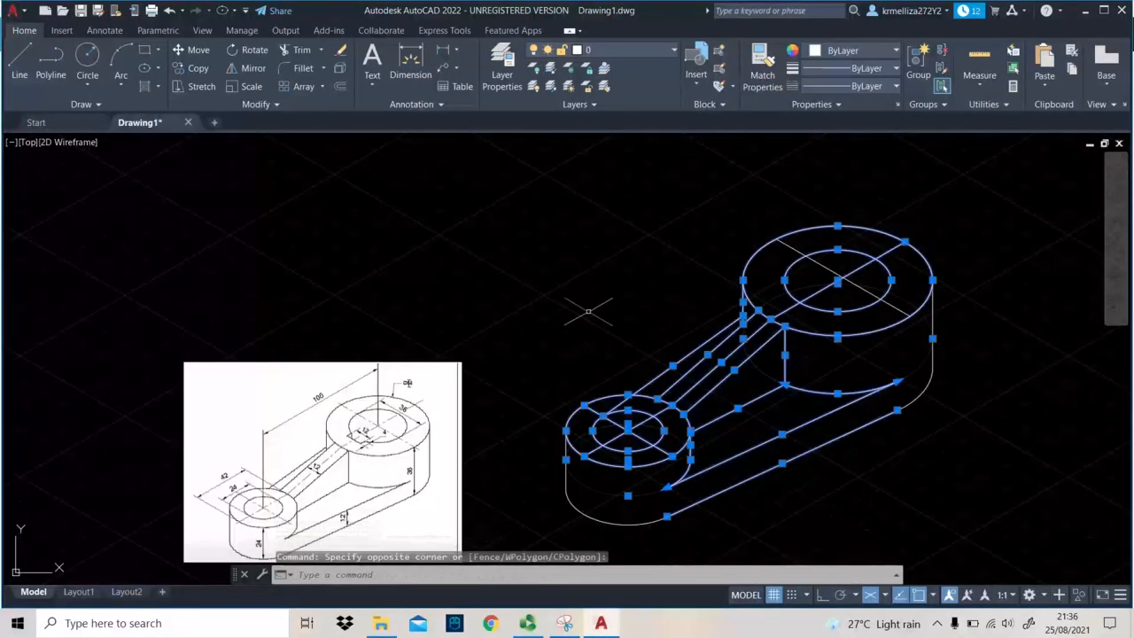
type("tr")
key("Return")
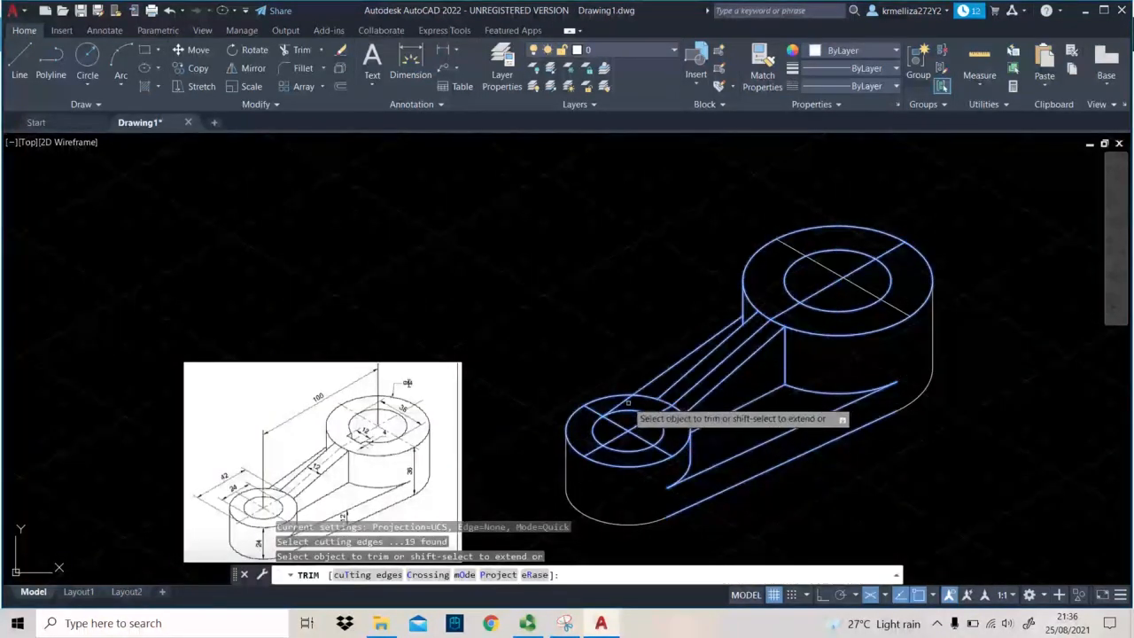
left_click(623, 401)
key("Escape")
Set the color of the small boss's cross center line to Red in its properties.
scroll(688, 319, "up", 2)
scroll(687, 319, "down", 2)
middle_click_drag(684, 319, 679, 250)
scroll(667, 256, "up", 2)
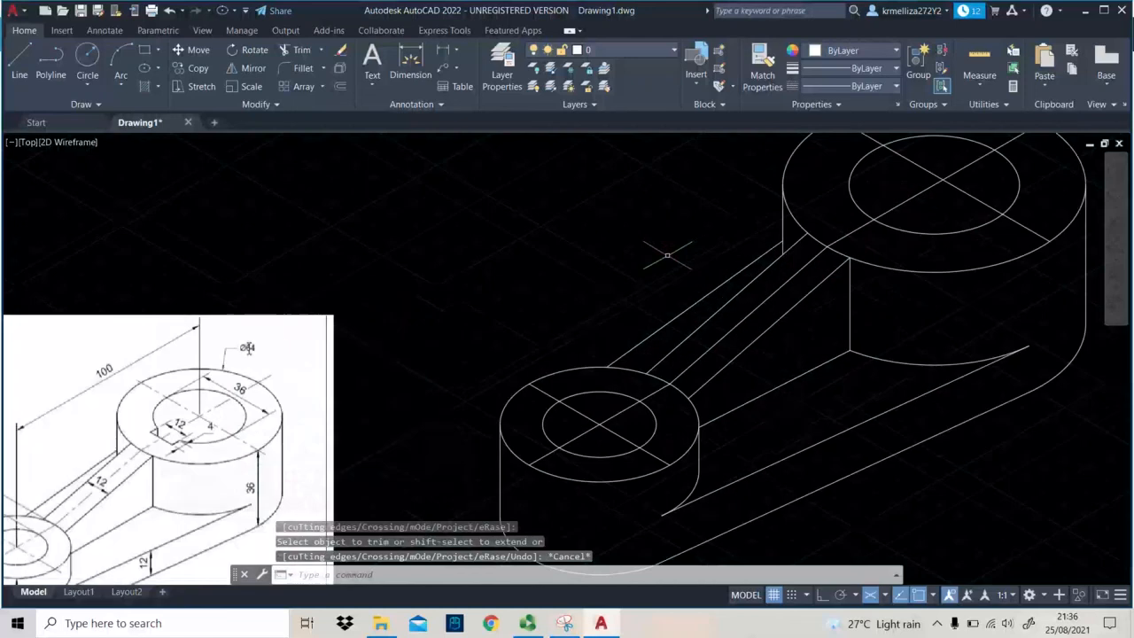
scroll(668, 255, "down", 2)
left_click(623, 390)
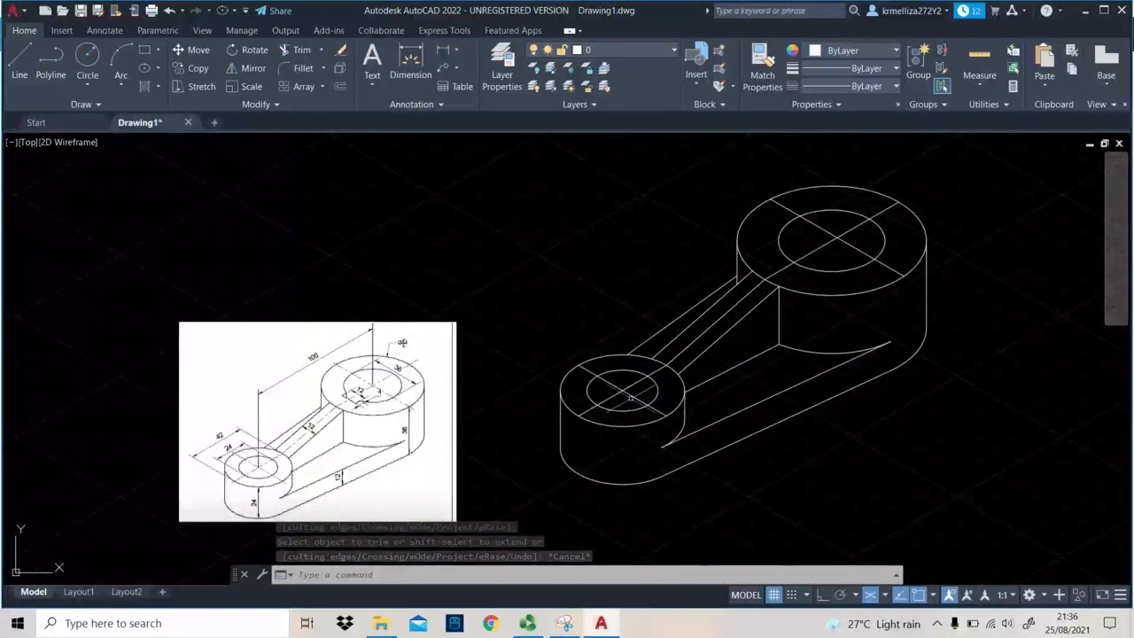
right_click(632, 395)
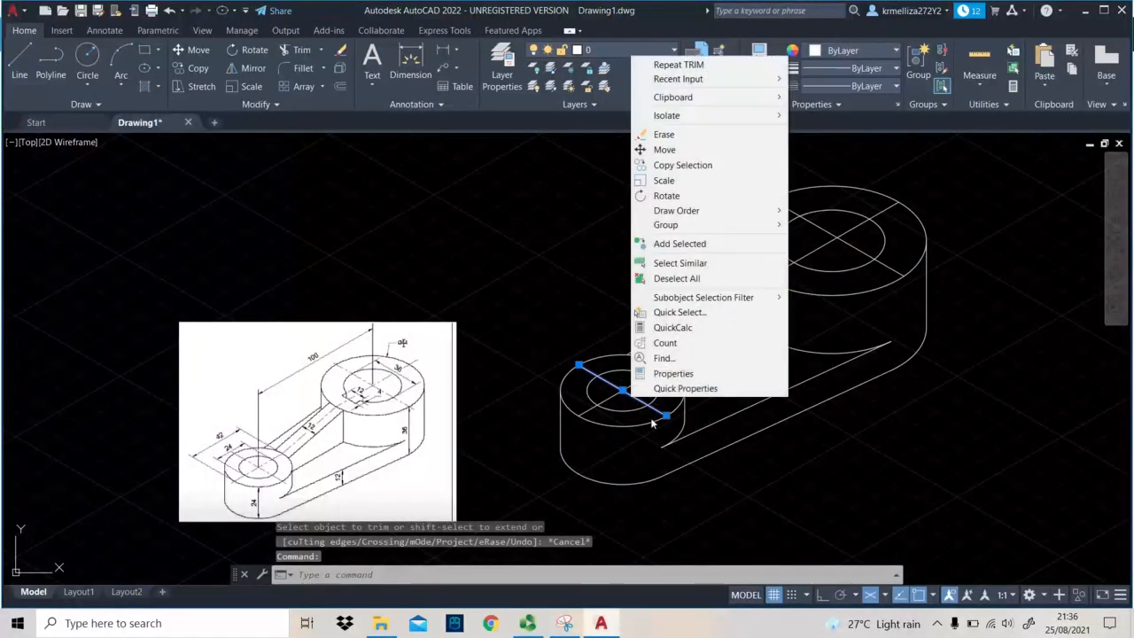
left_click(655, 375)
left_click(119, 93)
left_click(120, 93)
left_click(116, 138)
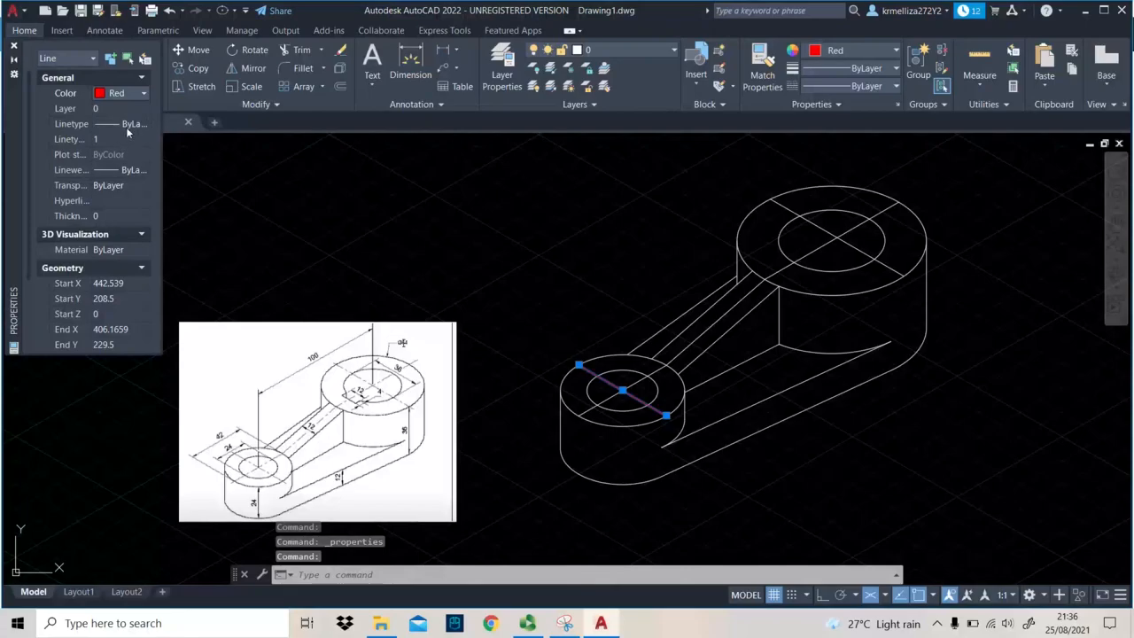
Load the CENTER linetype from acadiso.lin into the drawing.
left_click(120, 138)
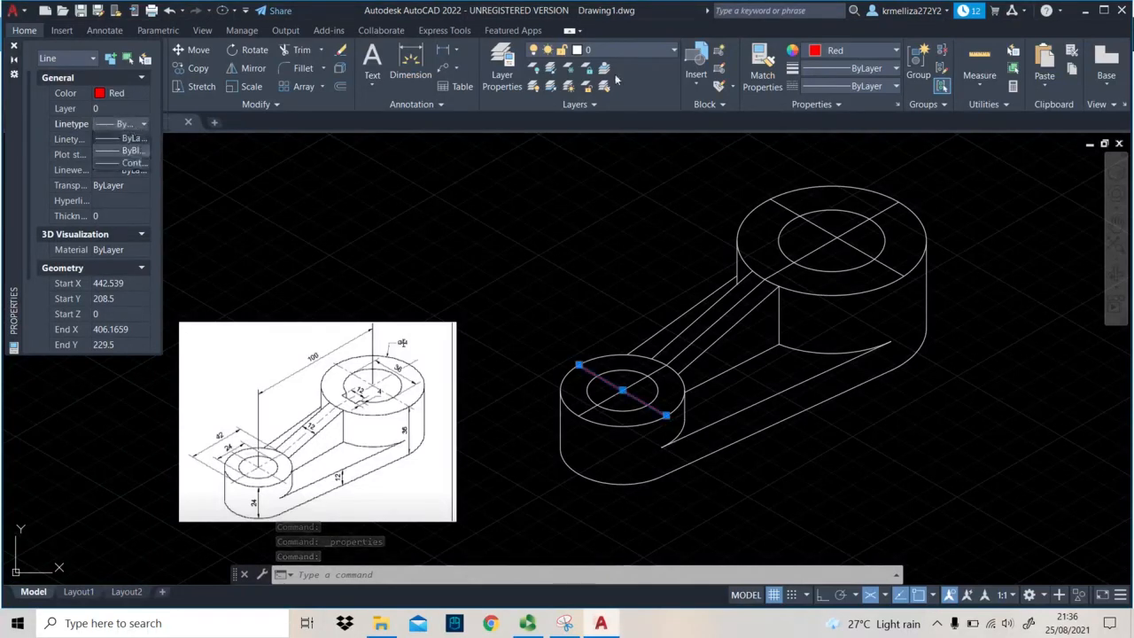
left_click(838, 105)
left_click(889, 86)
left_click(888, 86)
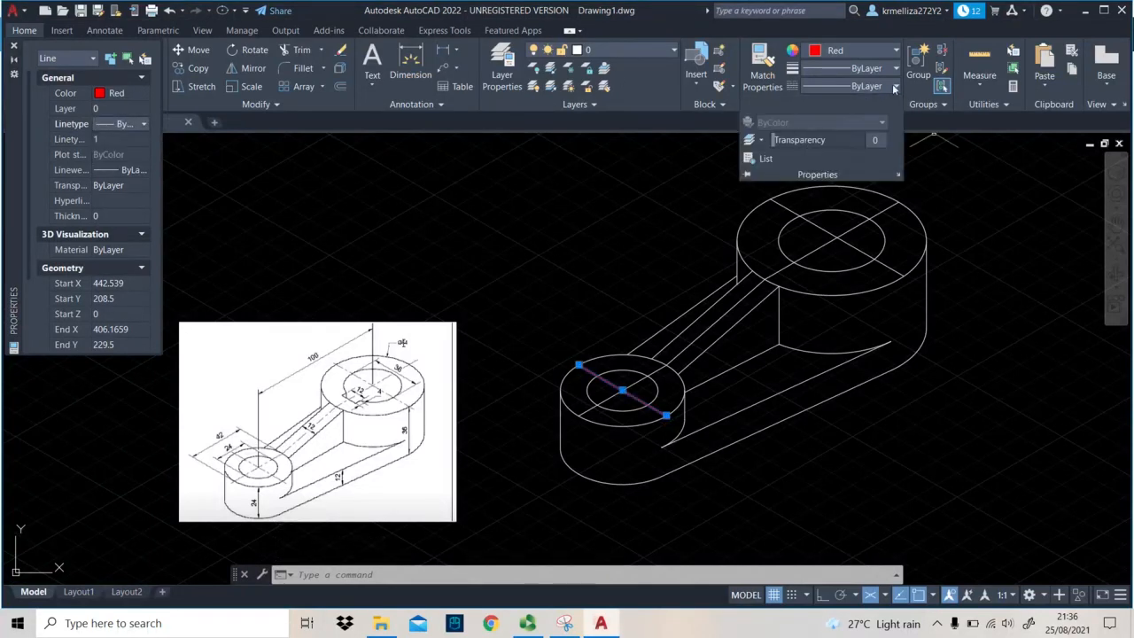
left_click(895, 87)
left_click(817, 159)
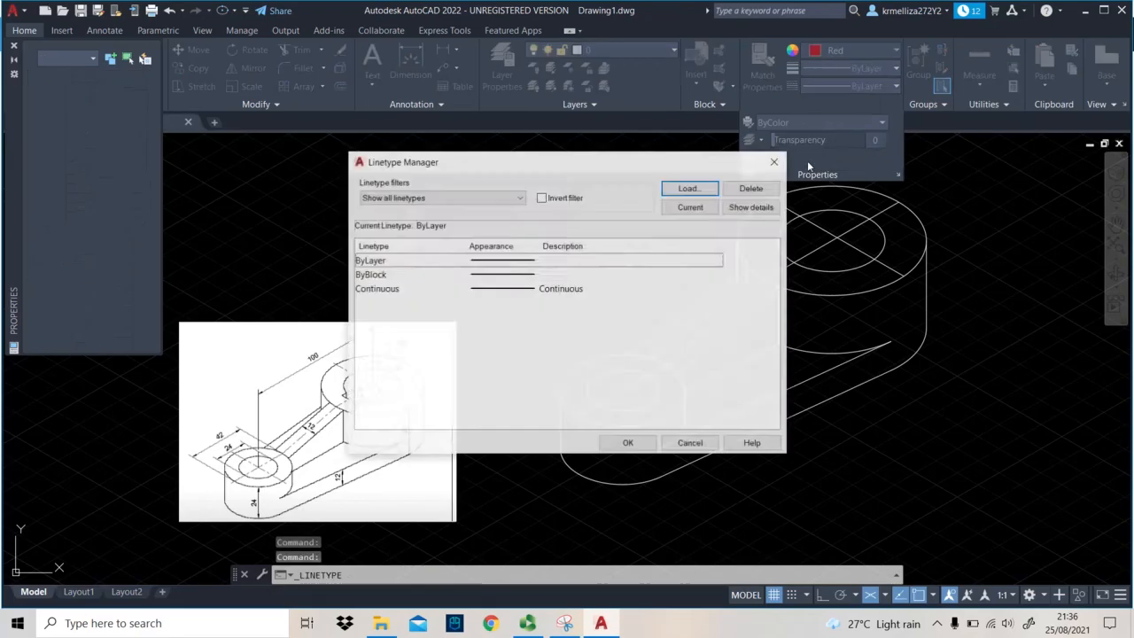
left_click(712, 194)
scroll(719, 305, "down", 5)
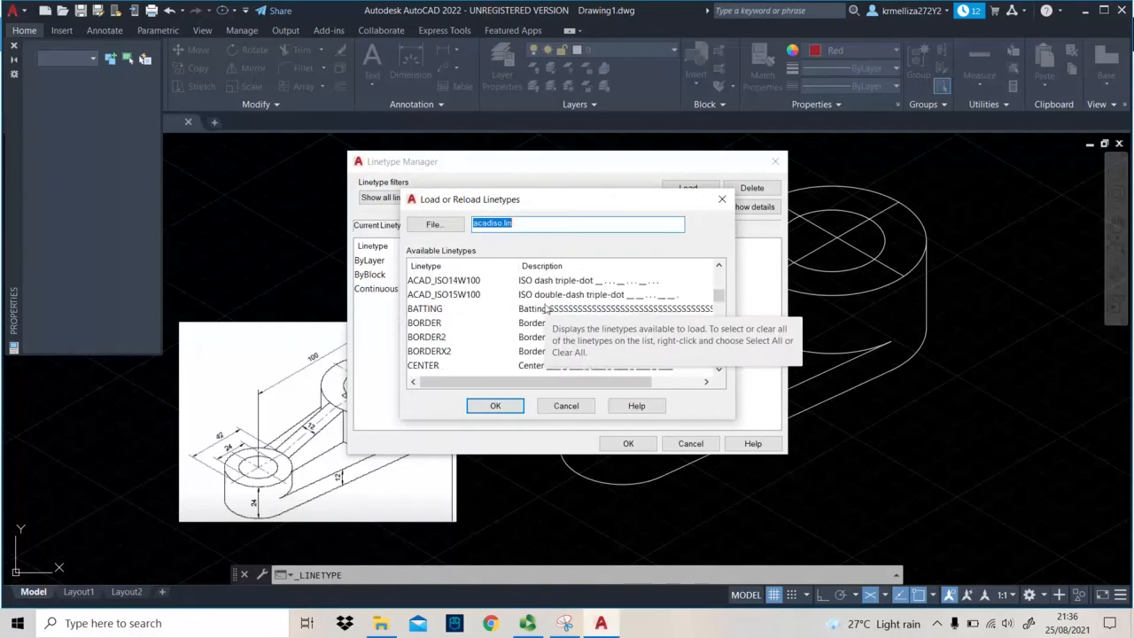
left_click(546, 283)
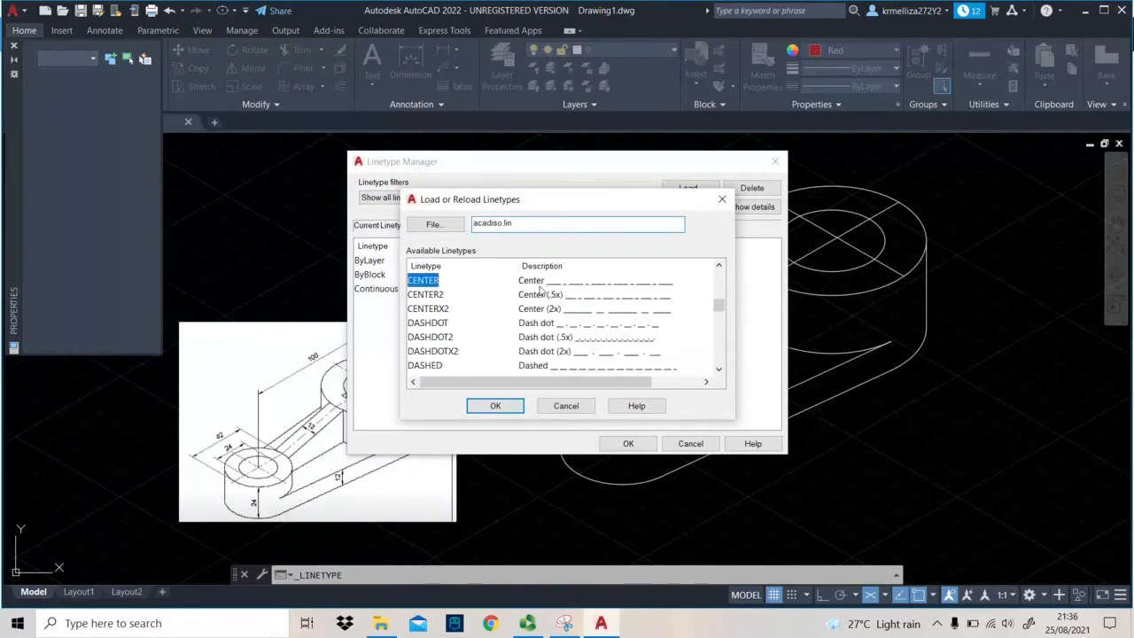
left_click(495, 406)
left_click(628, 443)
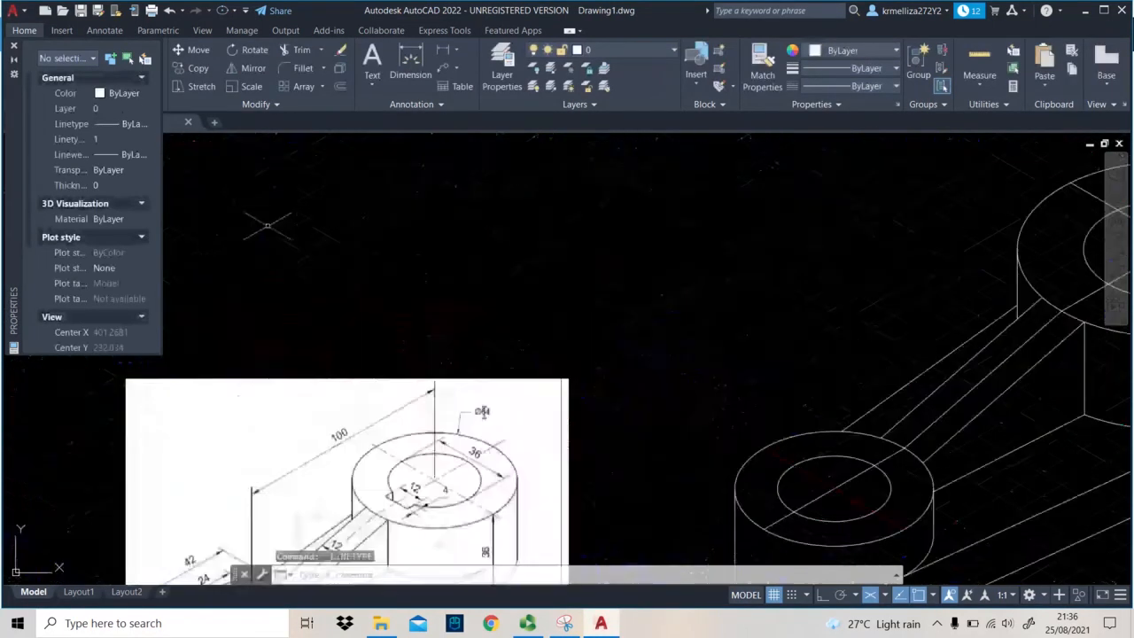
Give the small boss's cross center line the CENTER linetype with a linetype scale of 0.2.
left_click(129, 126)
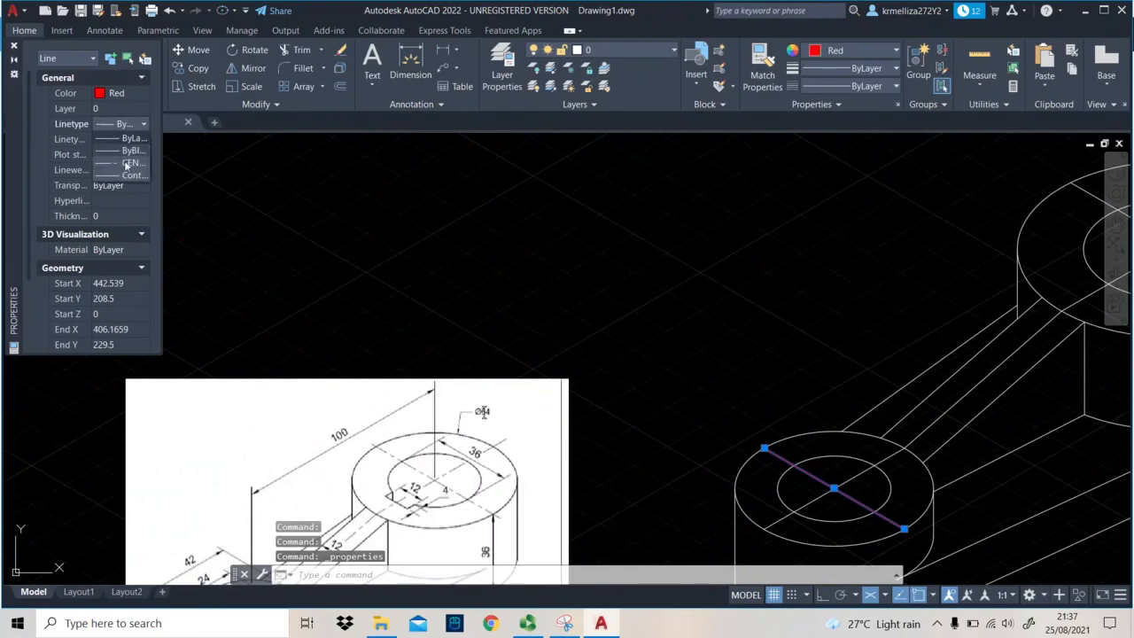
left_click(125, 165)
left_click(114, 140)
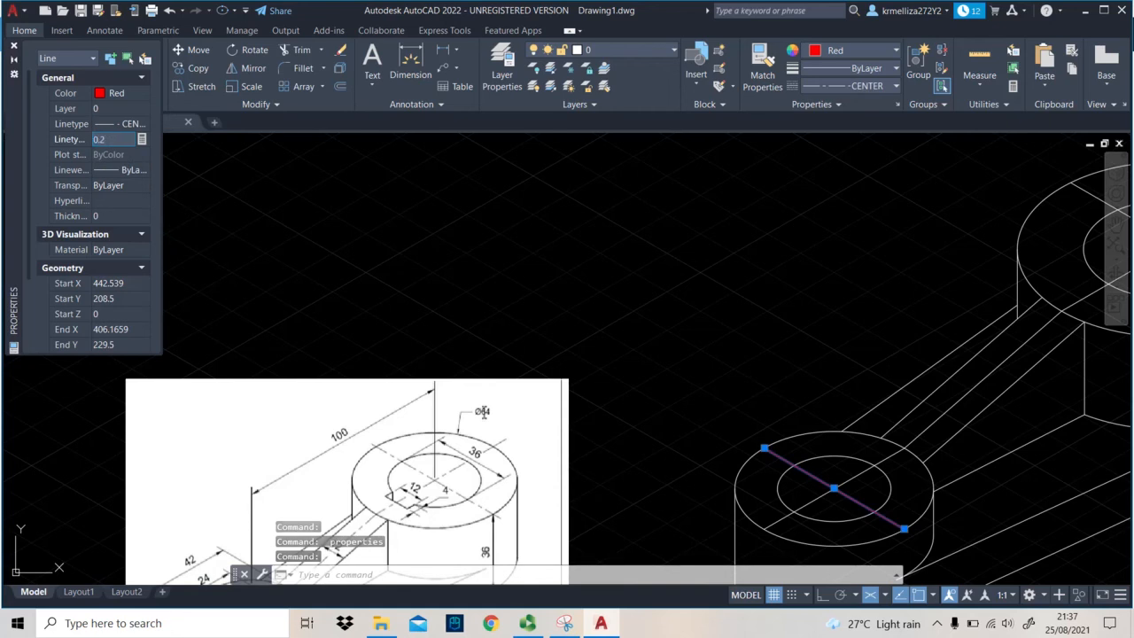
type("0.2")
key("Return")
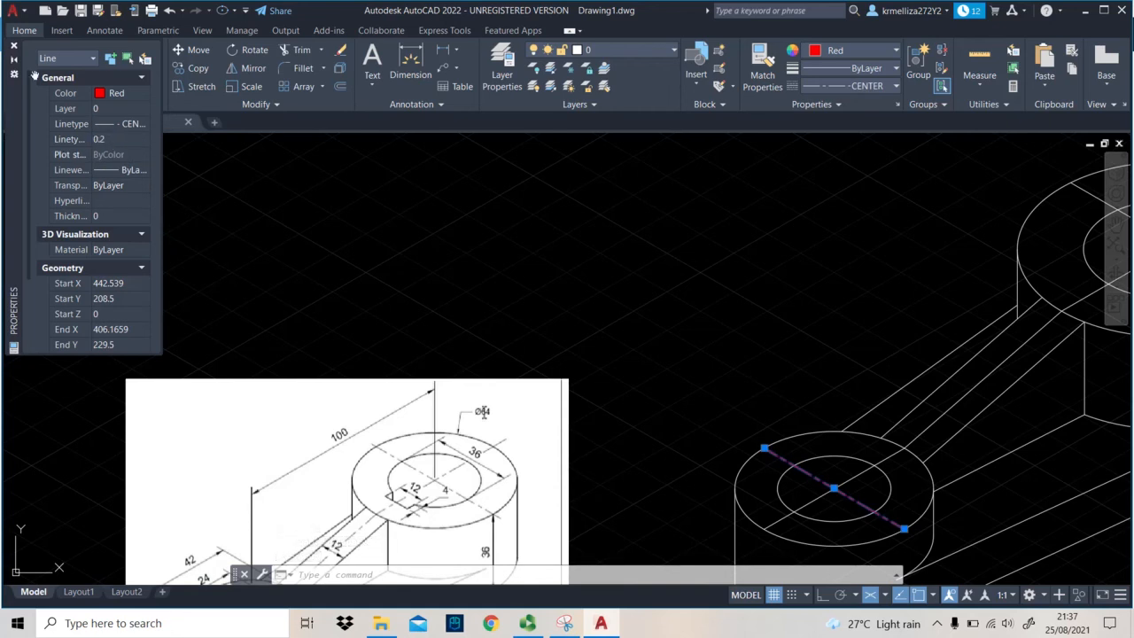
left_click(15, 46)
key("Escape")
Match the properties of the small boss's cross center line onto the center lines along both bosses and the rib and the large boss's cross center line.
scroll(268, 221, "down", 4)
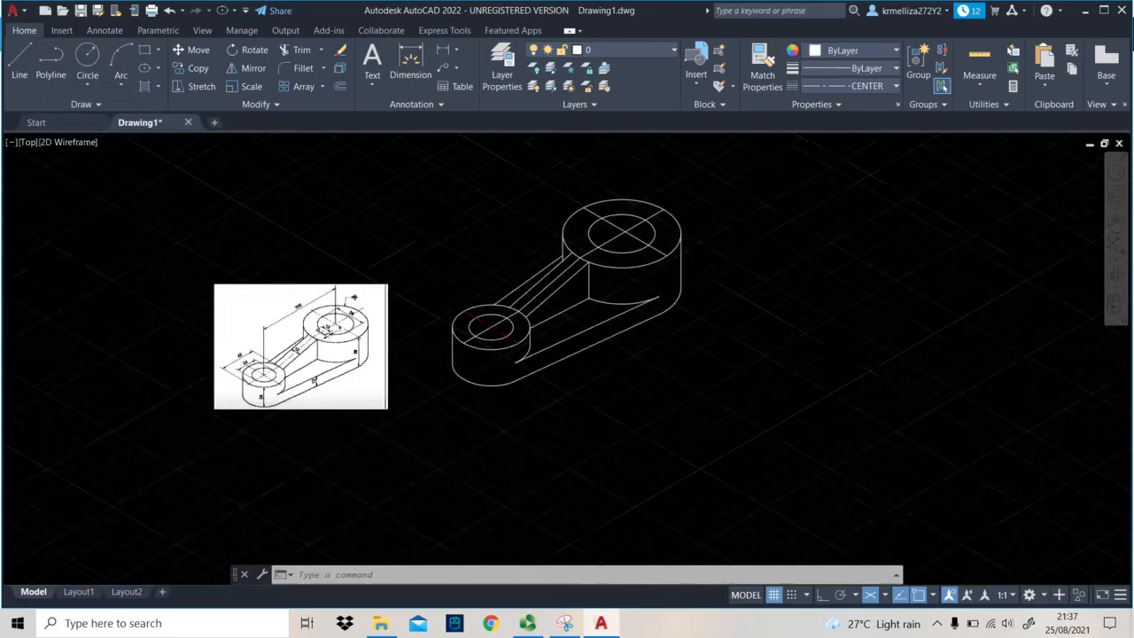
middle_click_drag(549, 230, 455, 236)
scroll(455, 236, "up", 4)
middle_click_drag(424, 326, 479, 317)
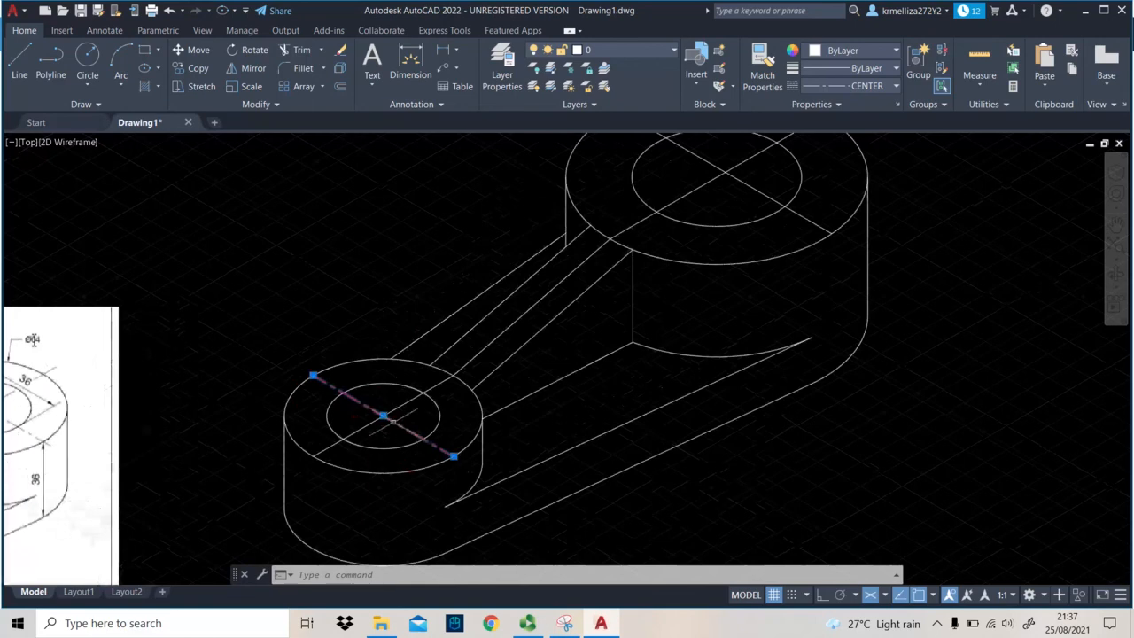
key("Return")
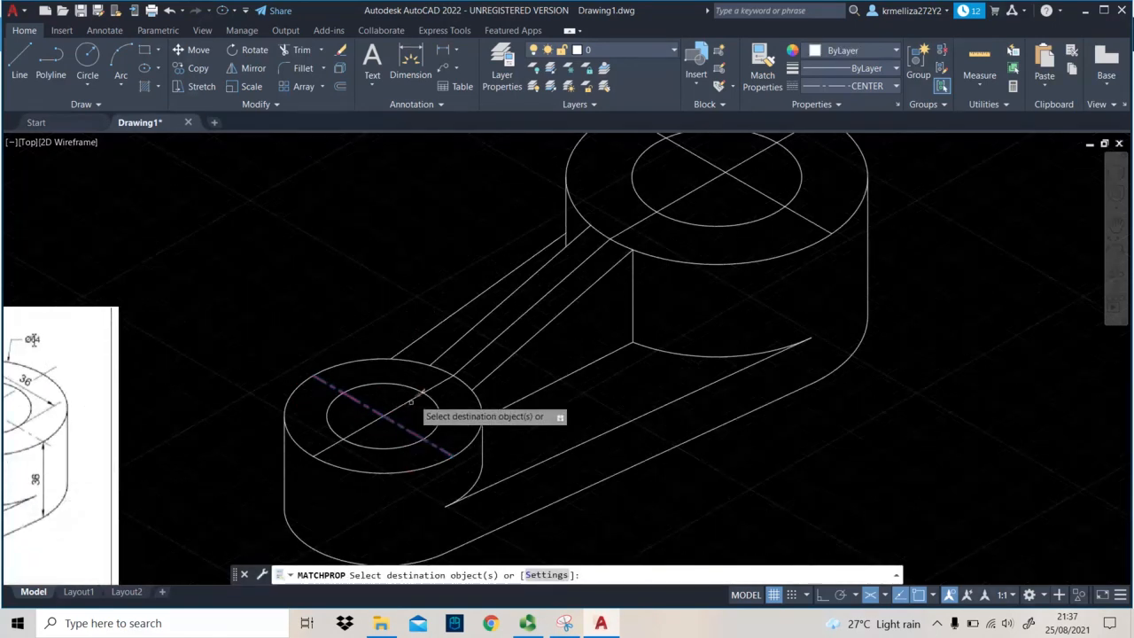
left_click(488, 343)
left_click(489, 343)
middle_click_drag(562, 294, 550, 339)
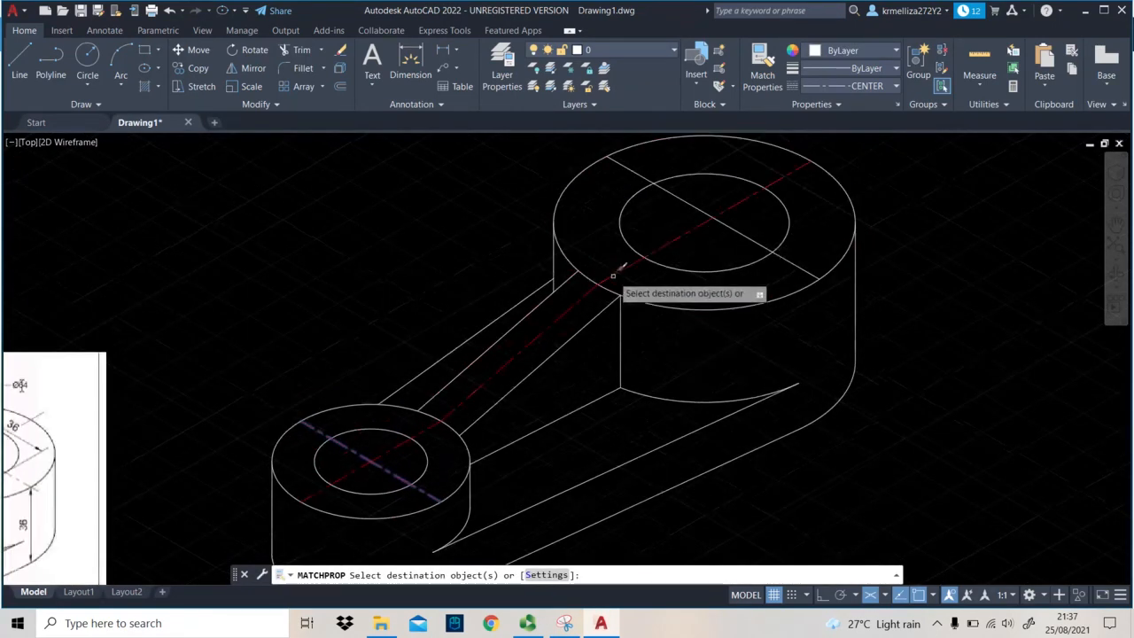
left_click(698, 208)
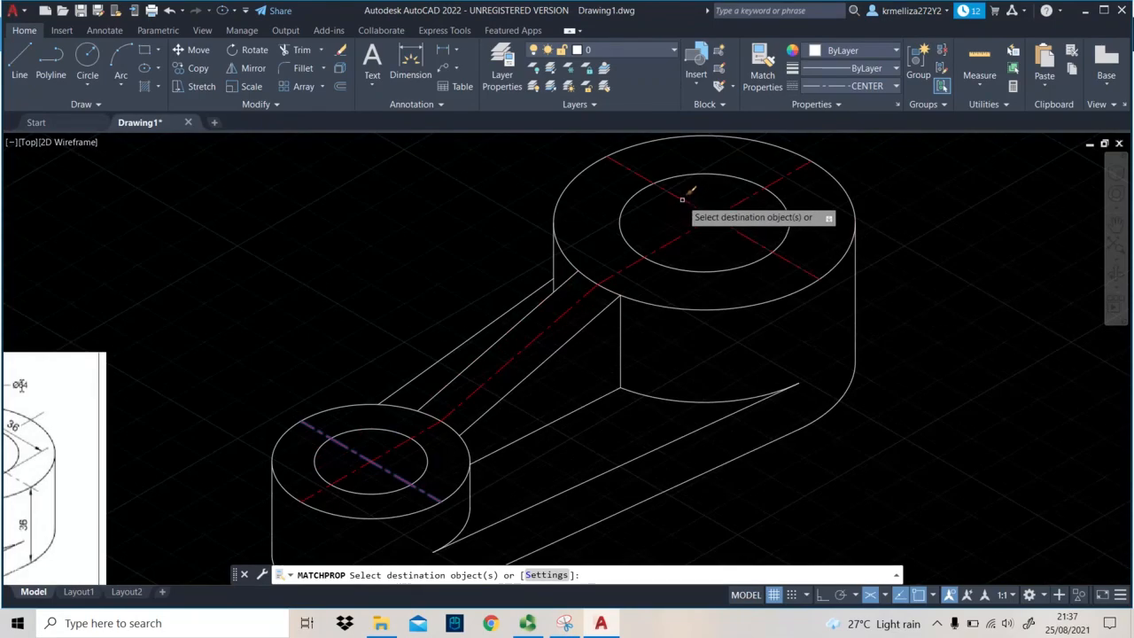